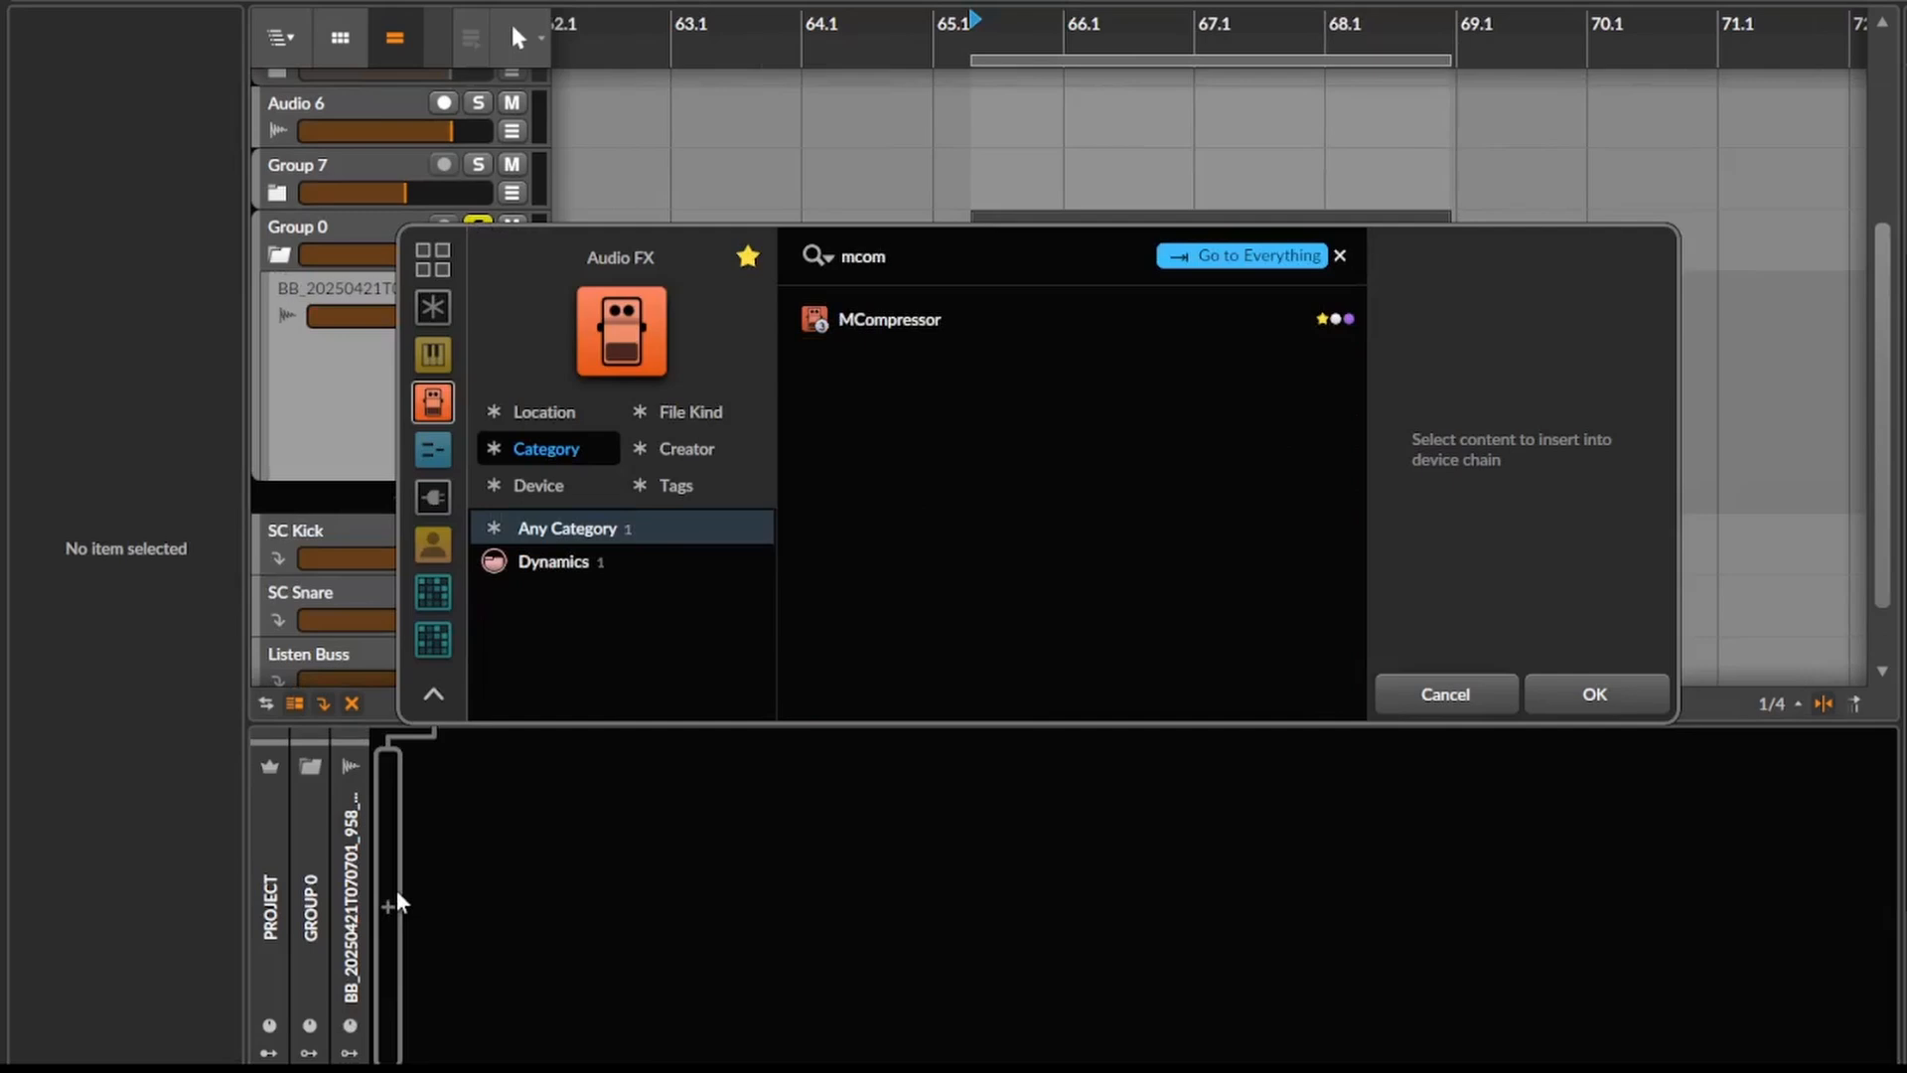
- Insert MCompressor on the audio track inside Group 0 and move its window clear of the clip
key(Return)
drag(1079, 229, 1633, 149)
scroll(953, 417, left, 1)
scroll(953, 417, right, 1)
scroll(953, 417, down, 1)
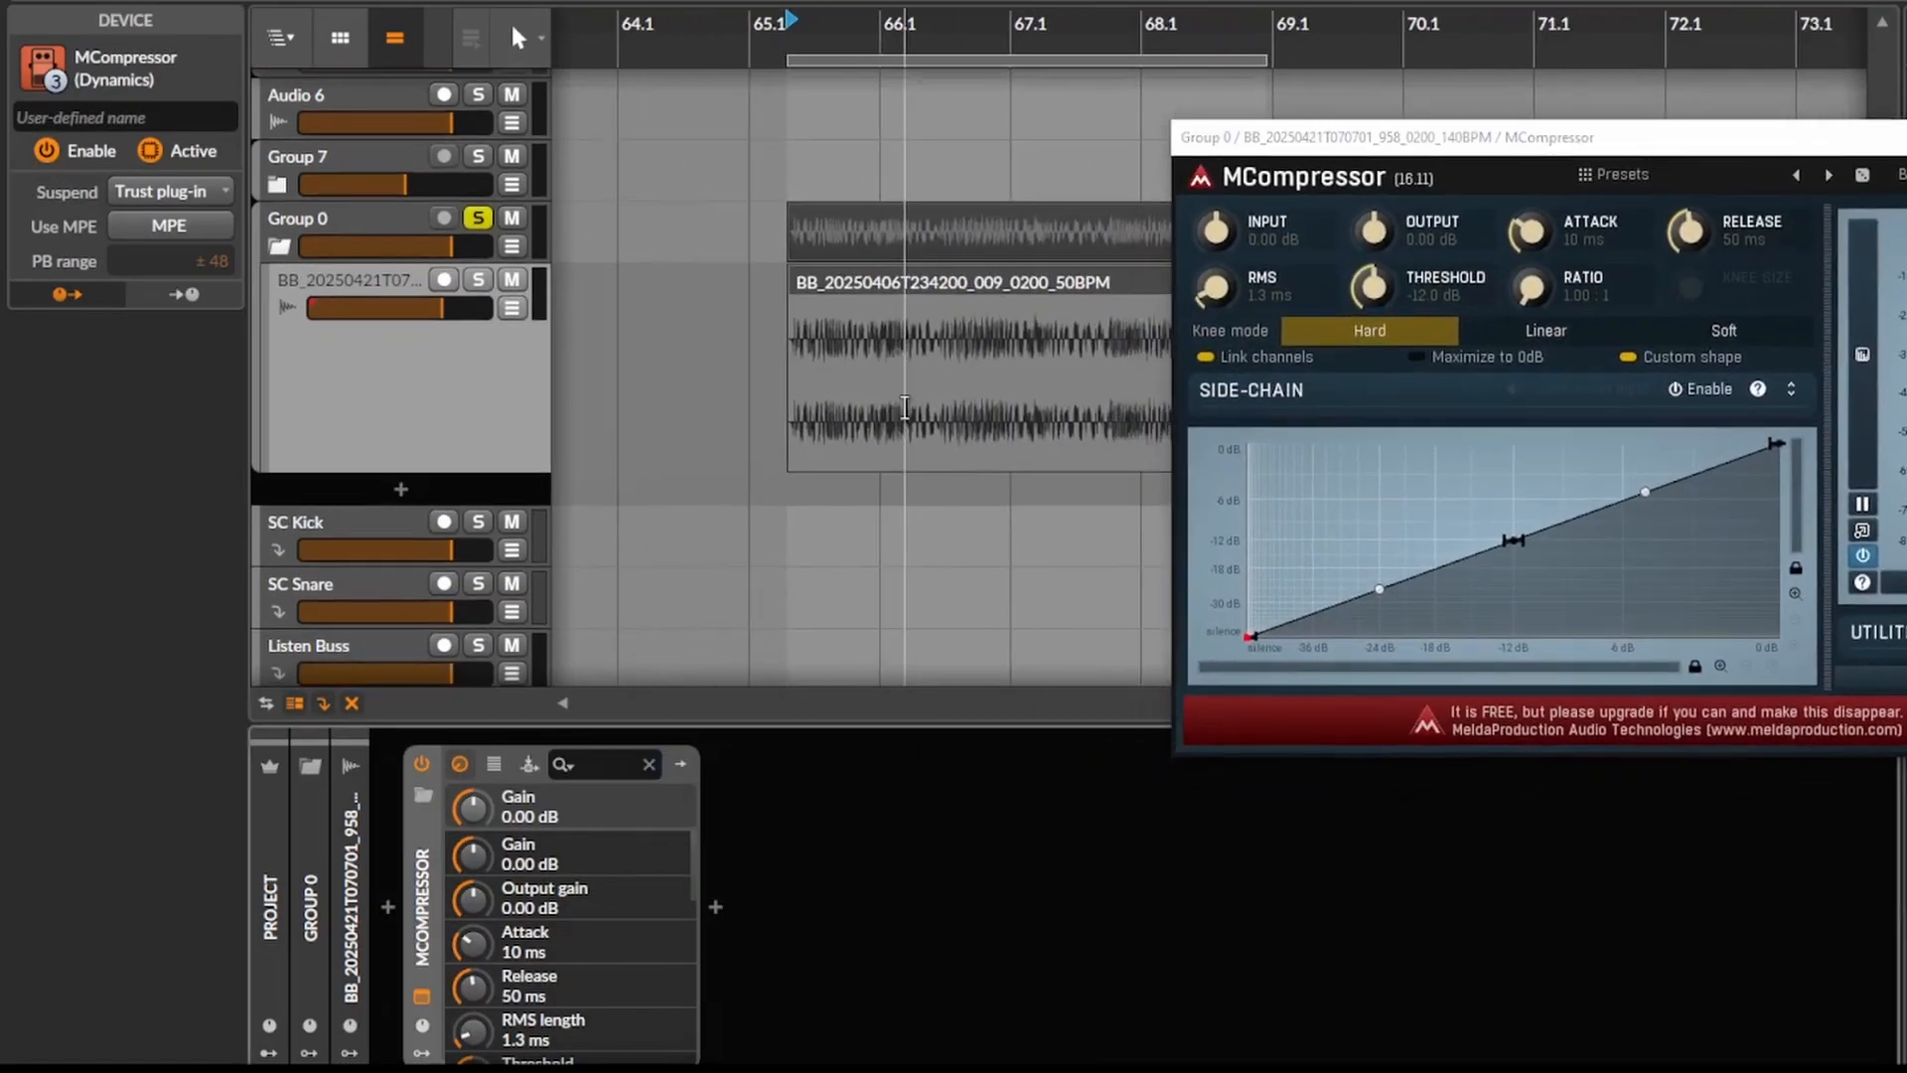
drag(1458, 143, 1432, 141)
drag(792, 358, 719, 382)
scroll(723, 377, down, 1)
drag(944, 348, 955, 341)
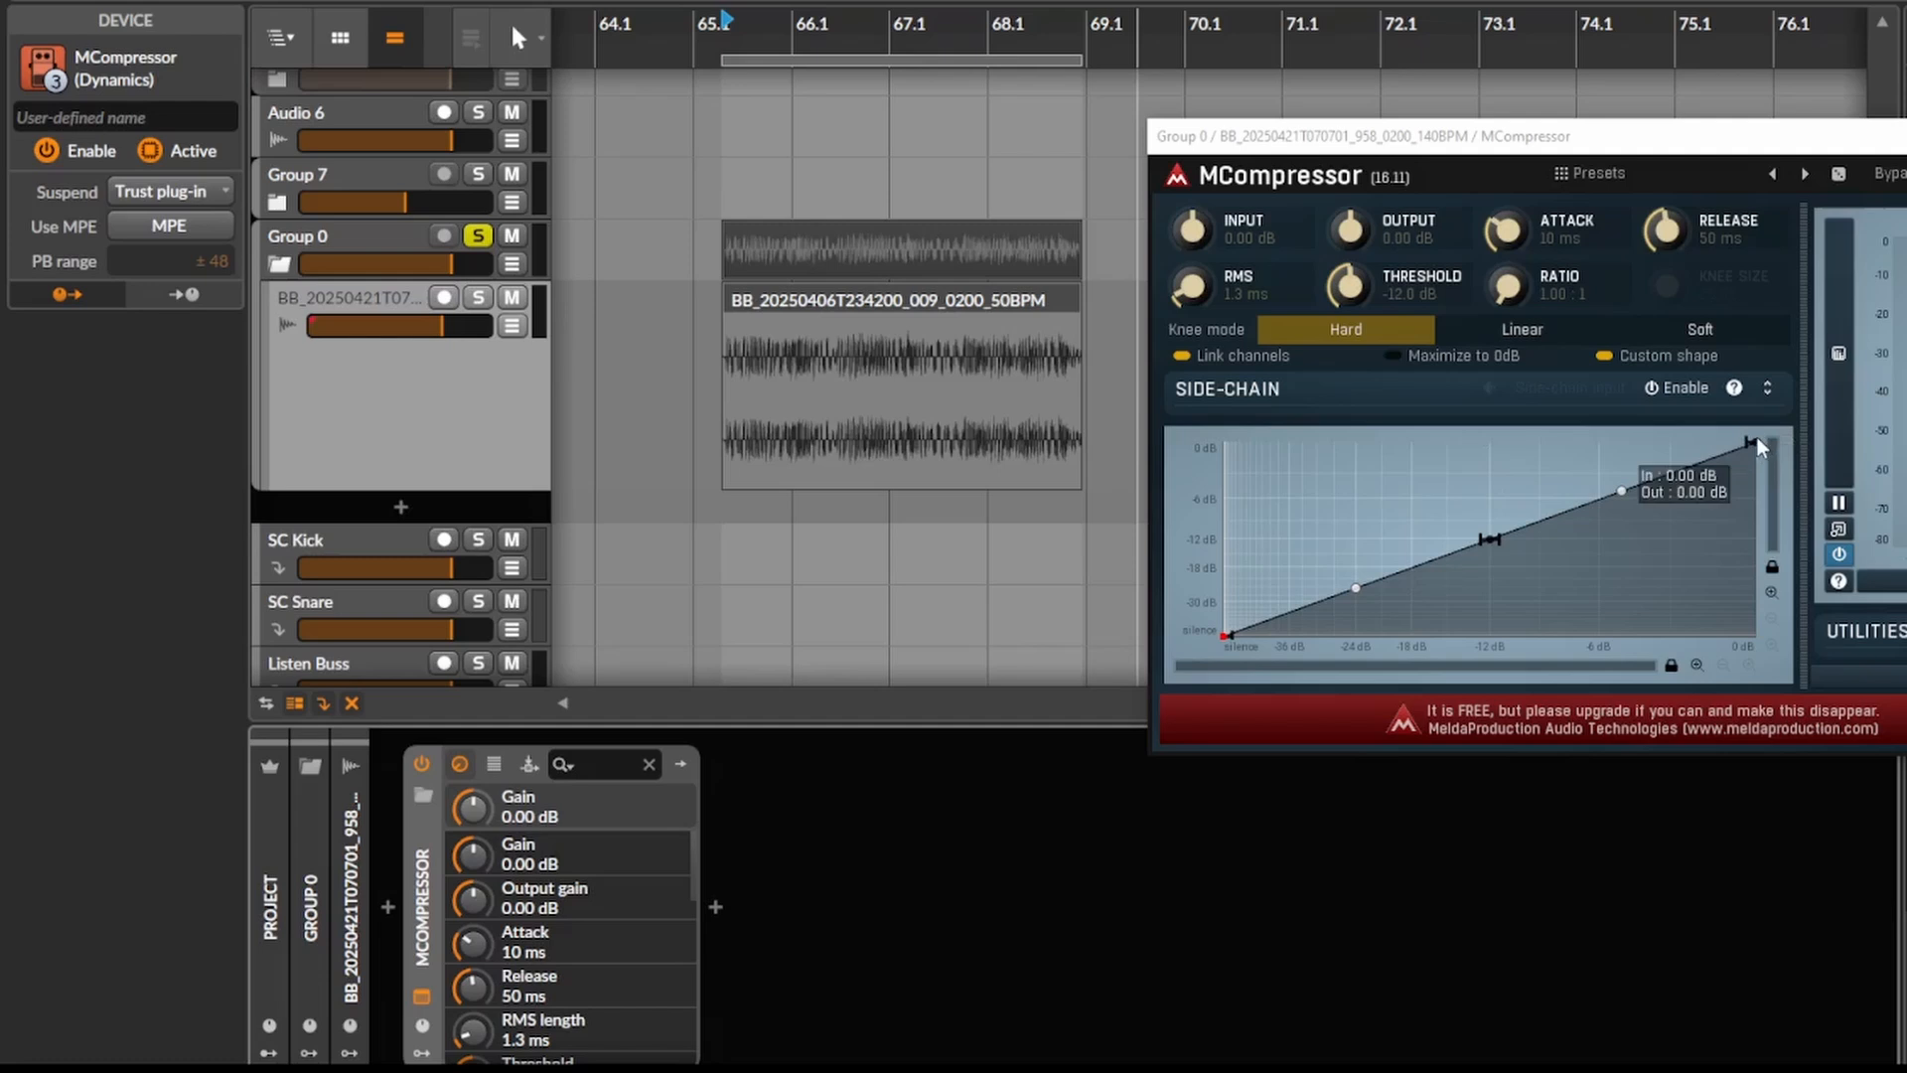
- Try out the transfer curve's handles and bend its upper segment slightly downward
mouse_move(1755, 440)
mouse_down()
mouse_move(1750, 525)
mouse_move(1754, 437)
mouse_up()
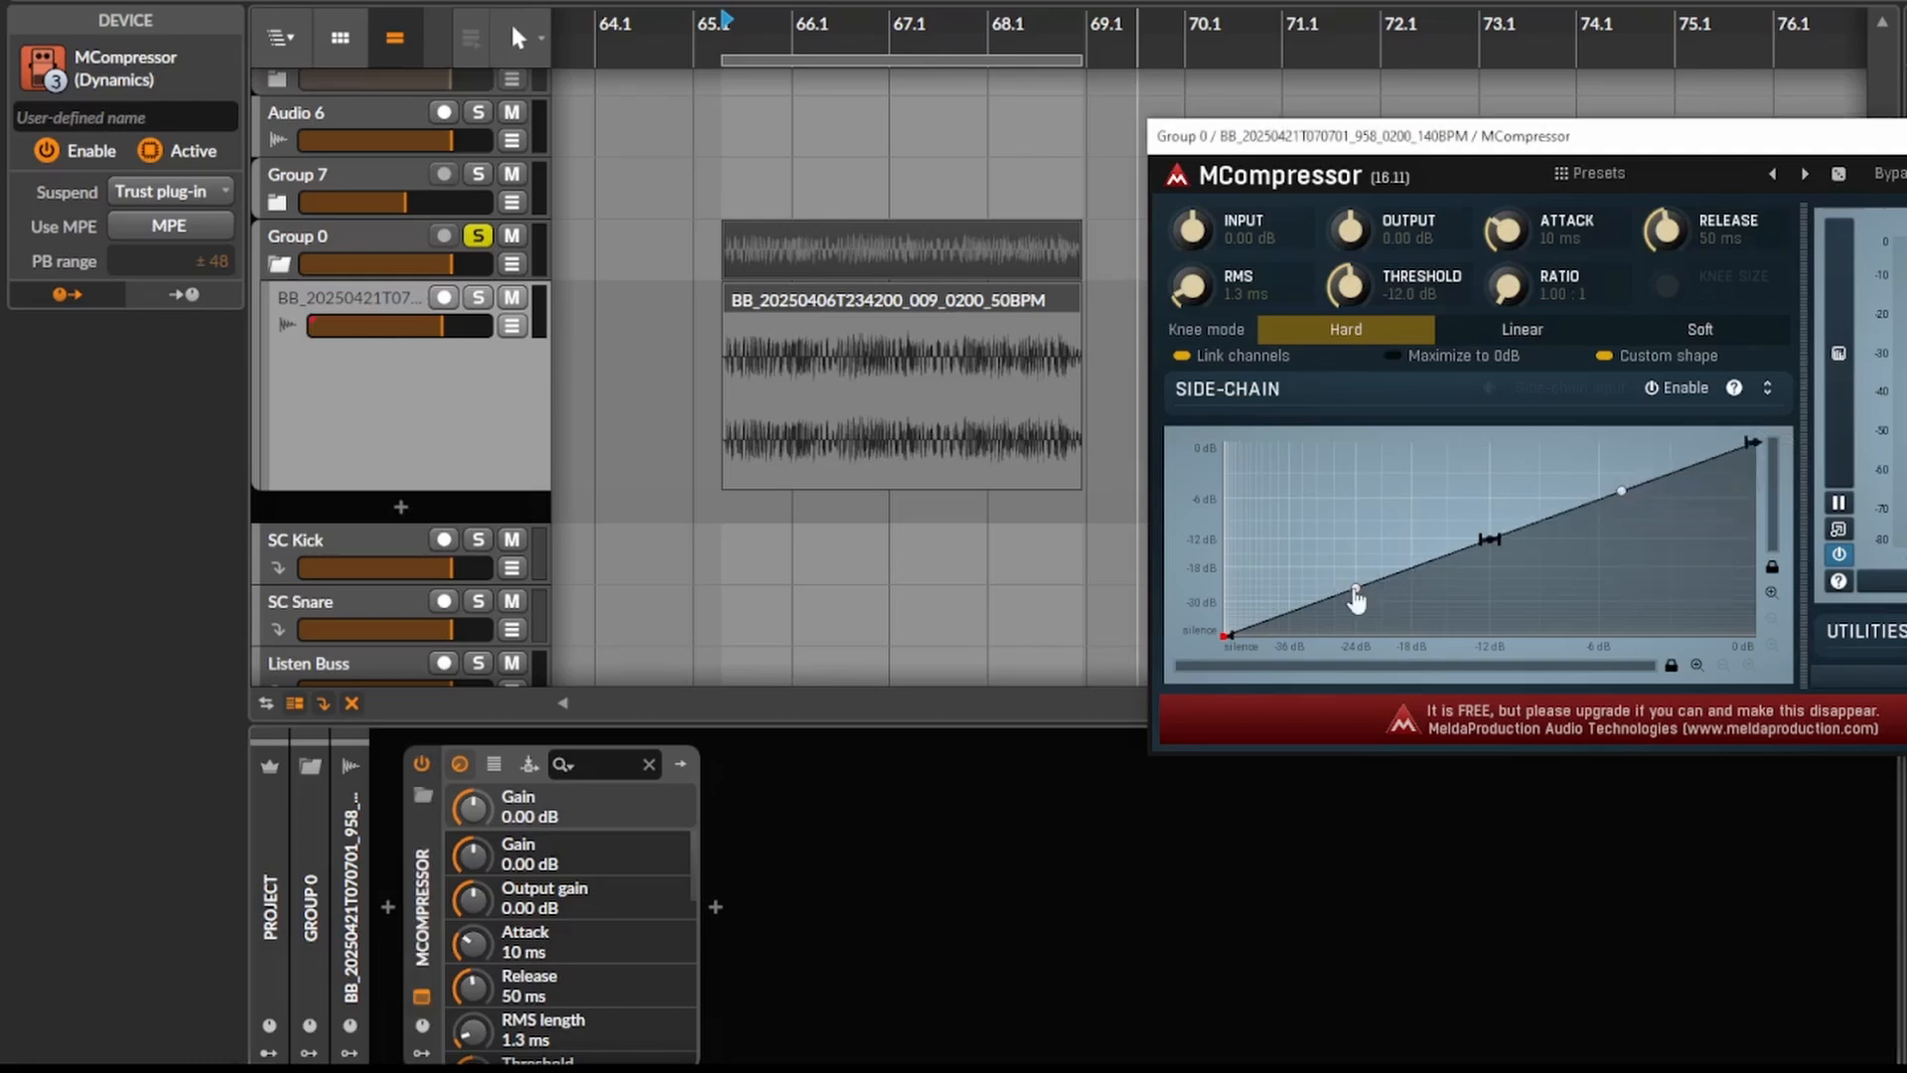
drag(1354, 592, 1517, 542)
drag(1621, 491, 1626, 361)
scroll(739, 337, up, 3)
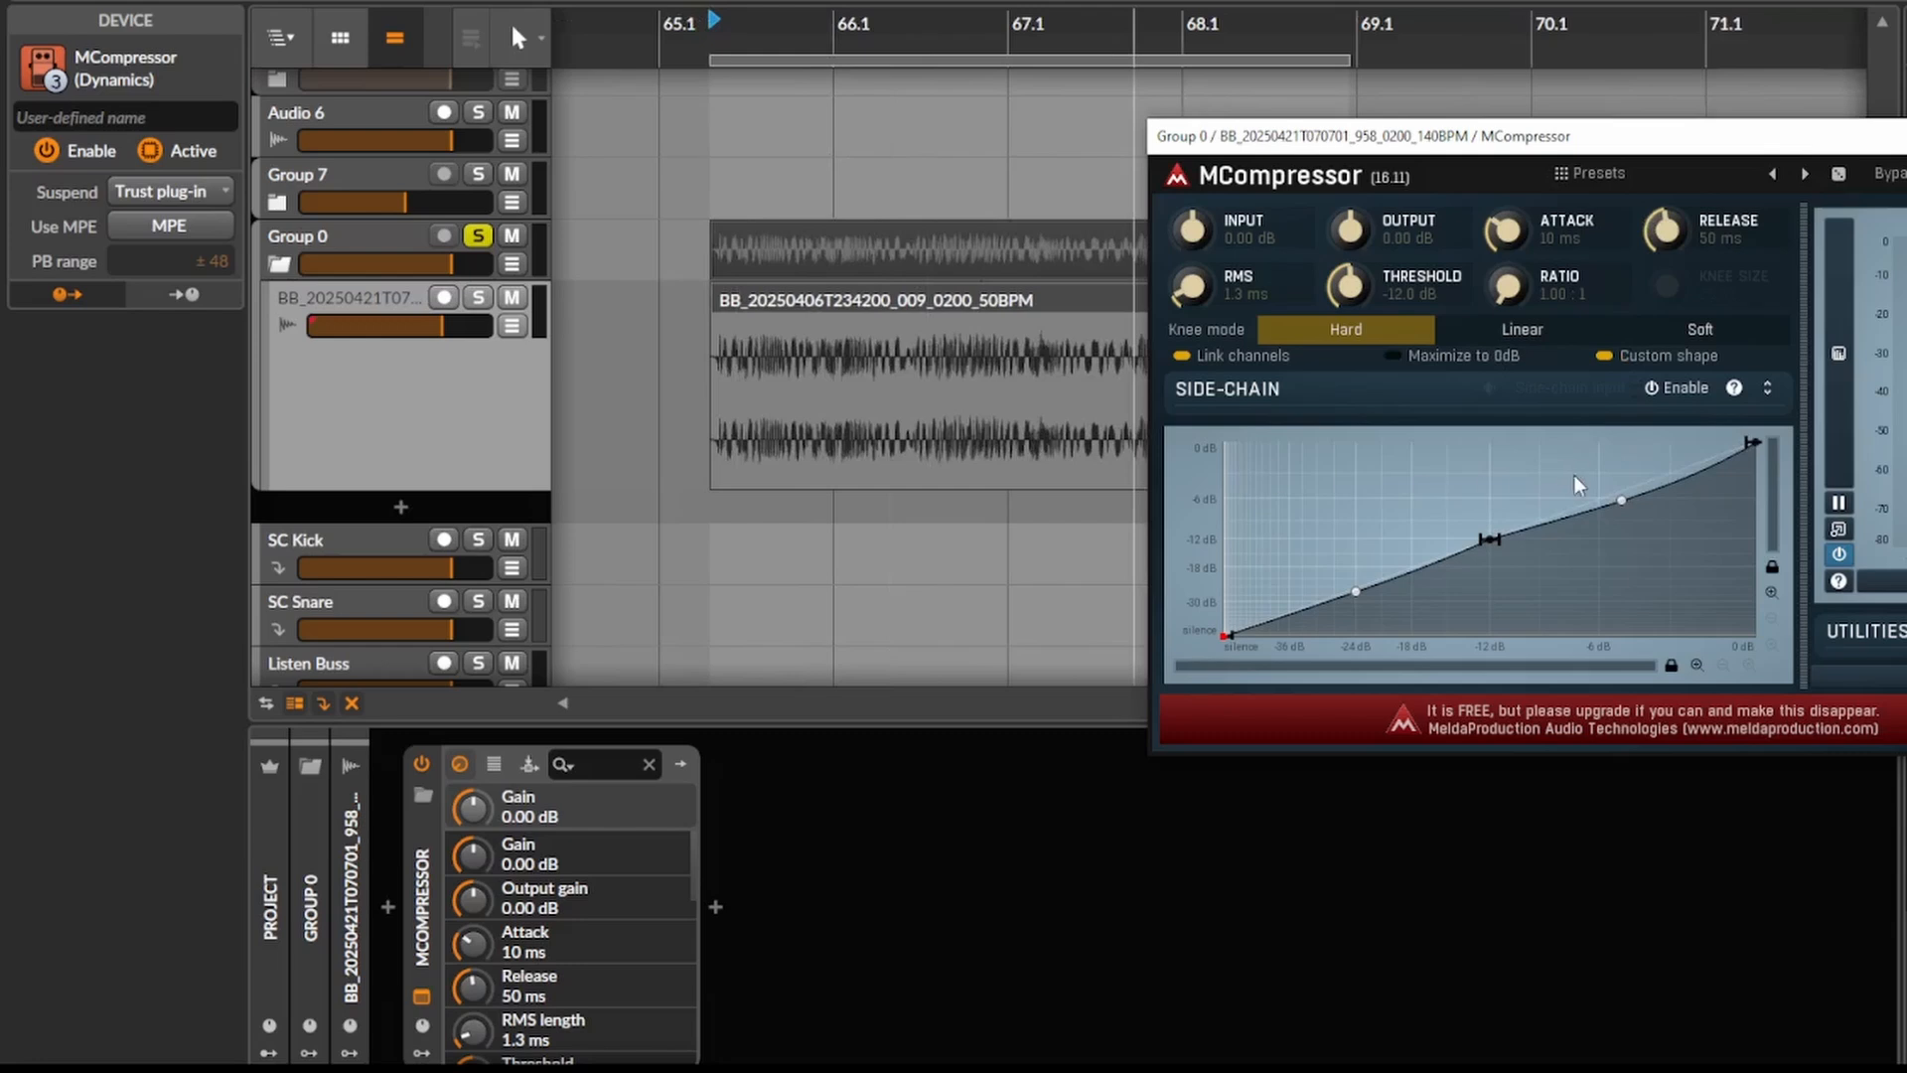
- Add and reposition points on MCompressor's transfer curve to form a zigzag, removing the lowest-level peak
double_click(1557, 498)
double_click(1625, 548)
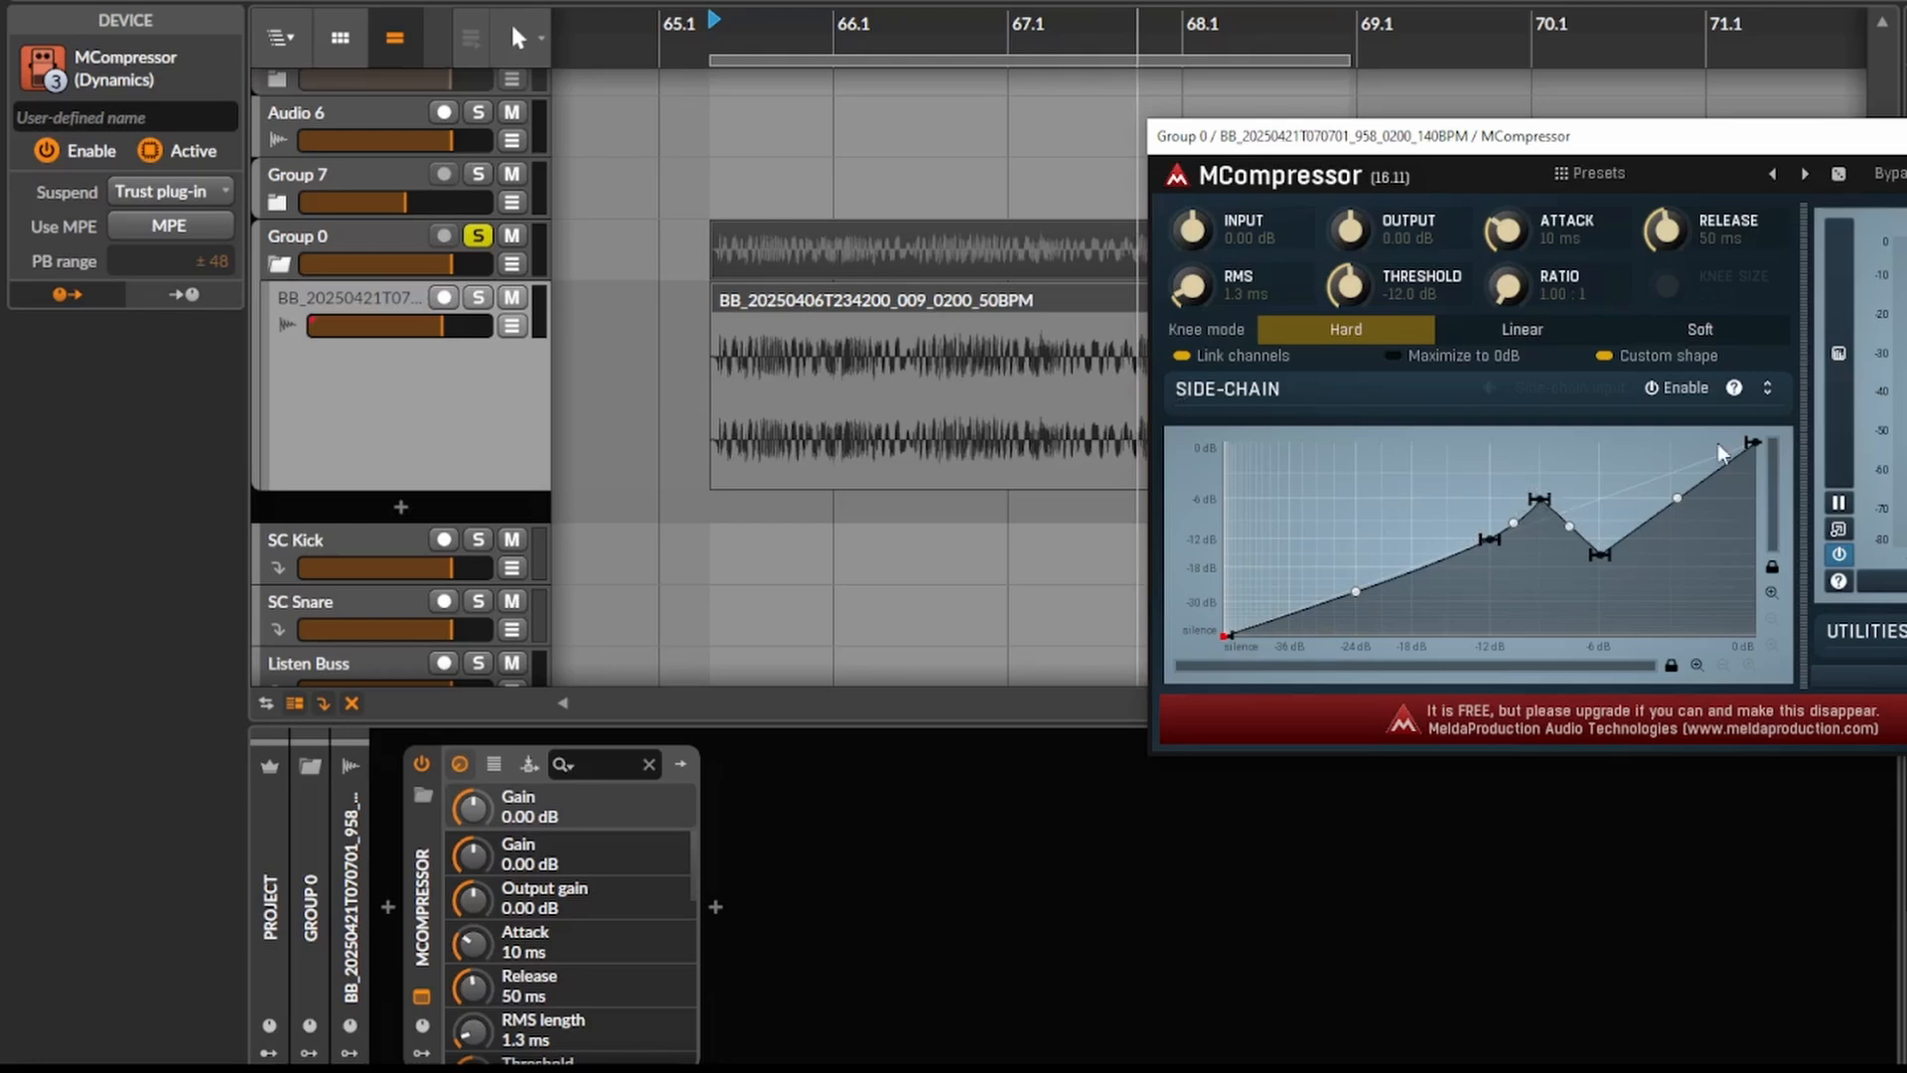
double_click(1442, 520)
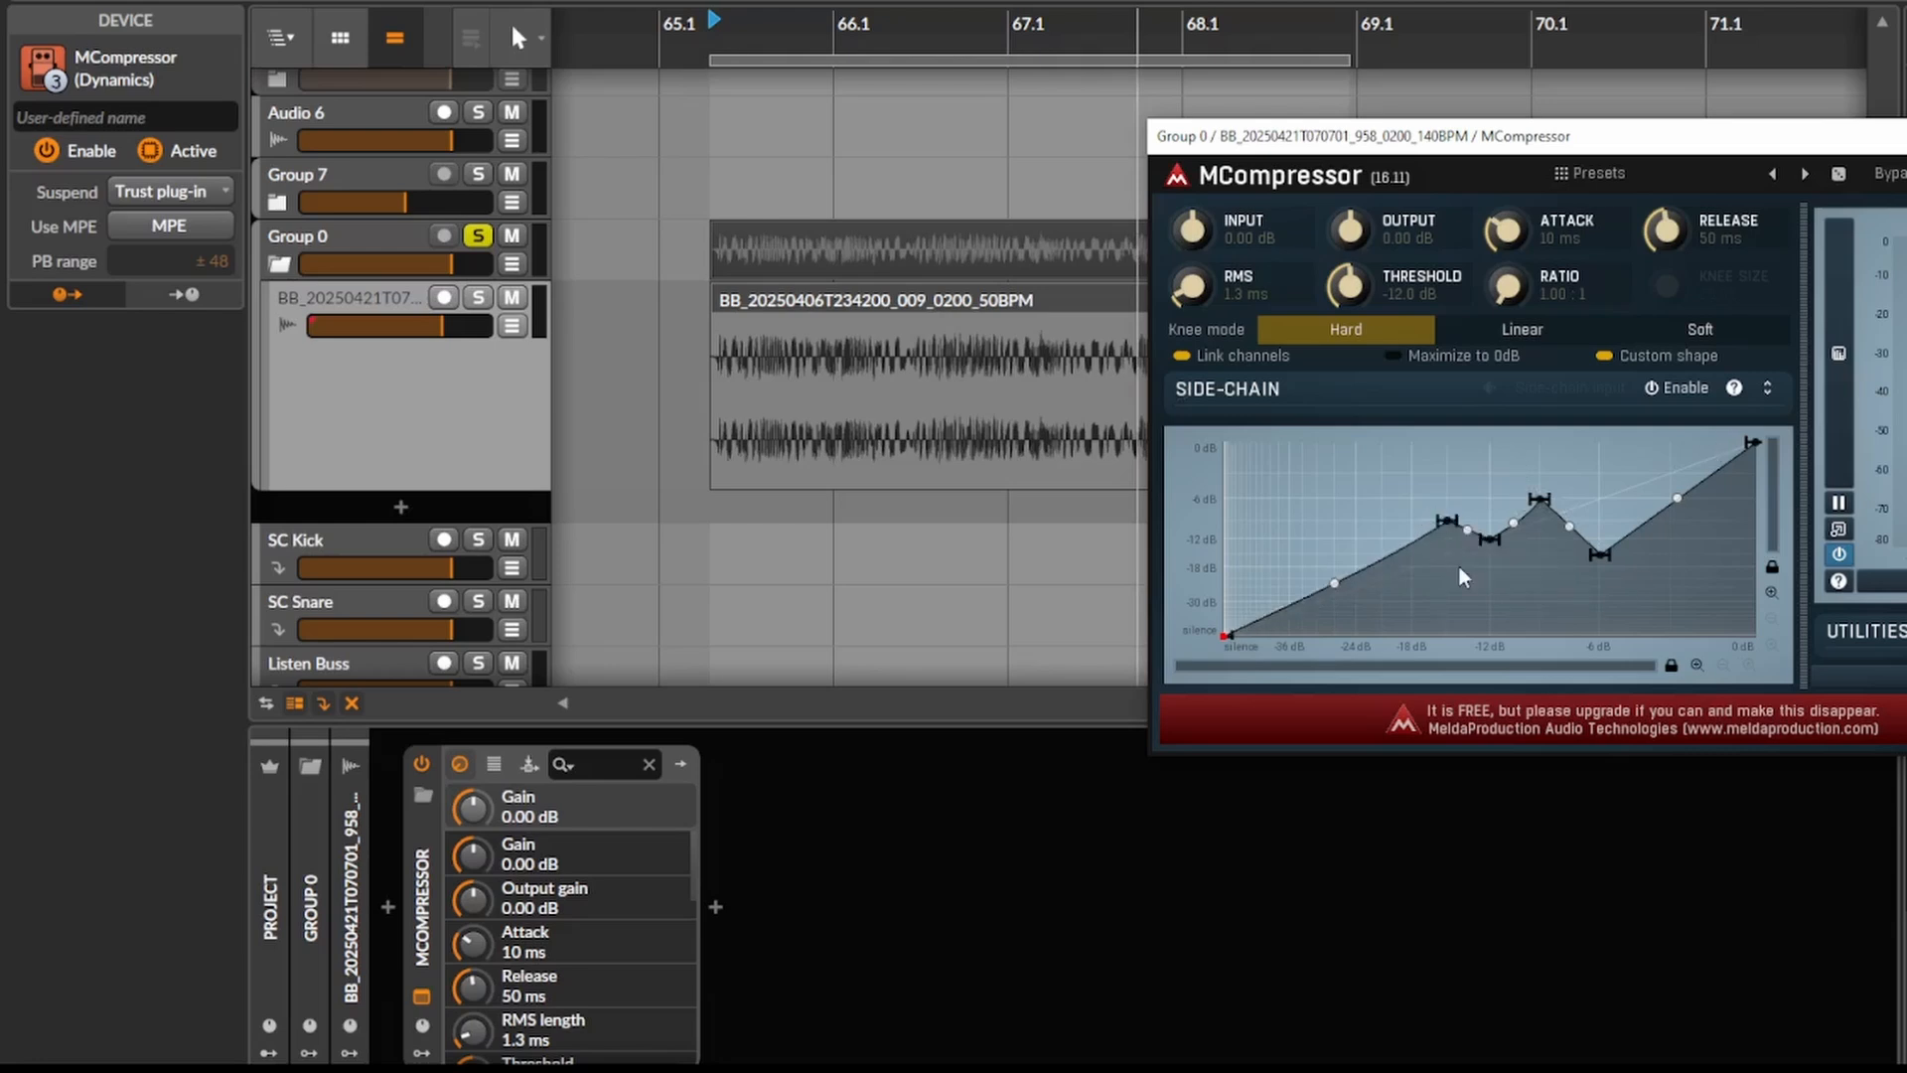
drag(1450, 532, 1338, 532)
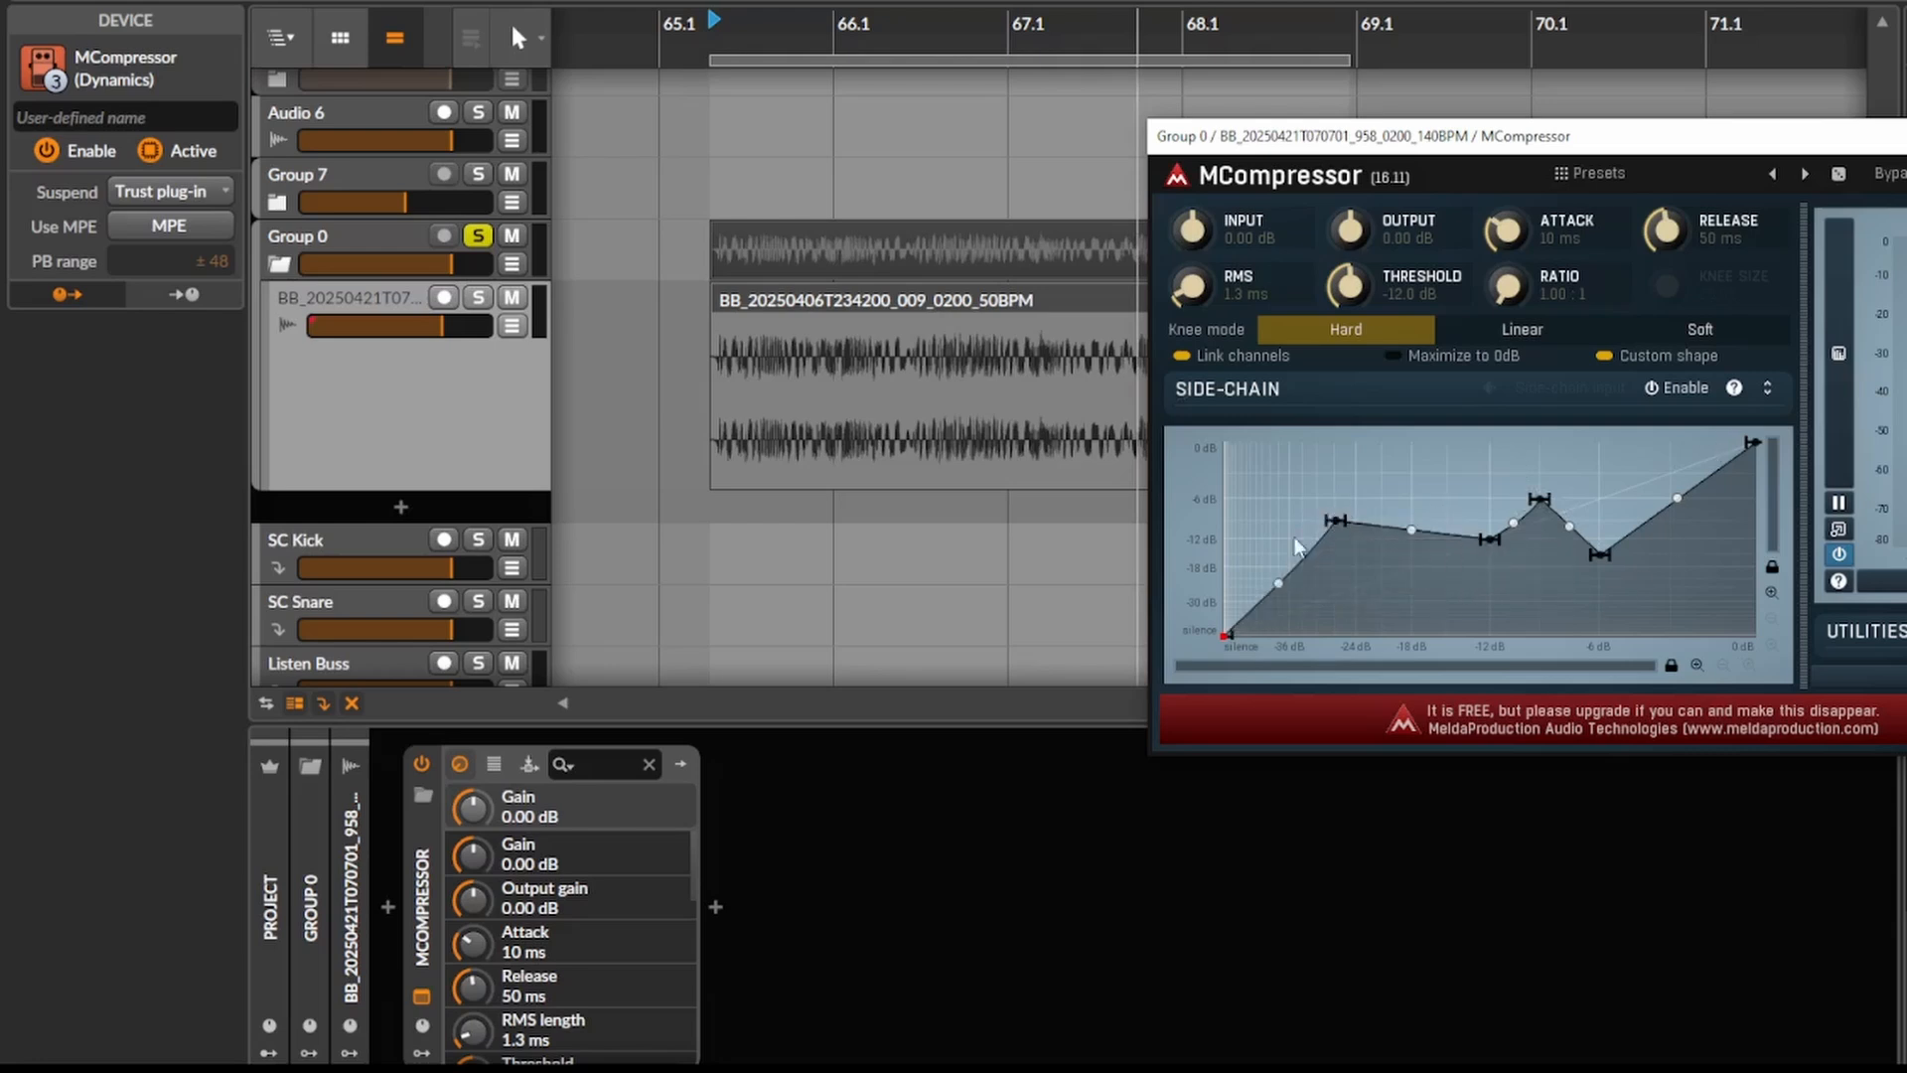
double_click(1385, 593)
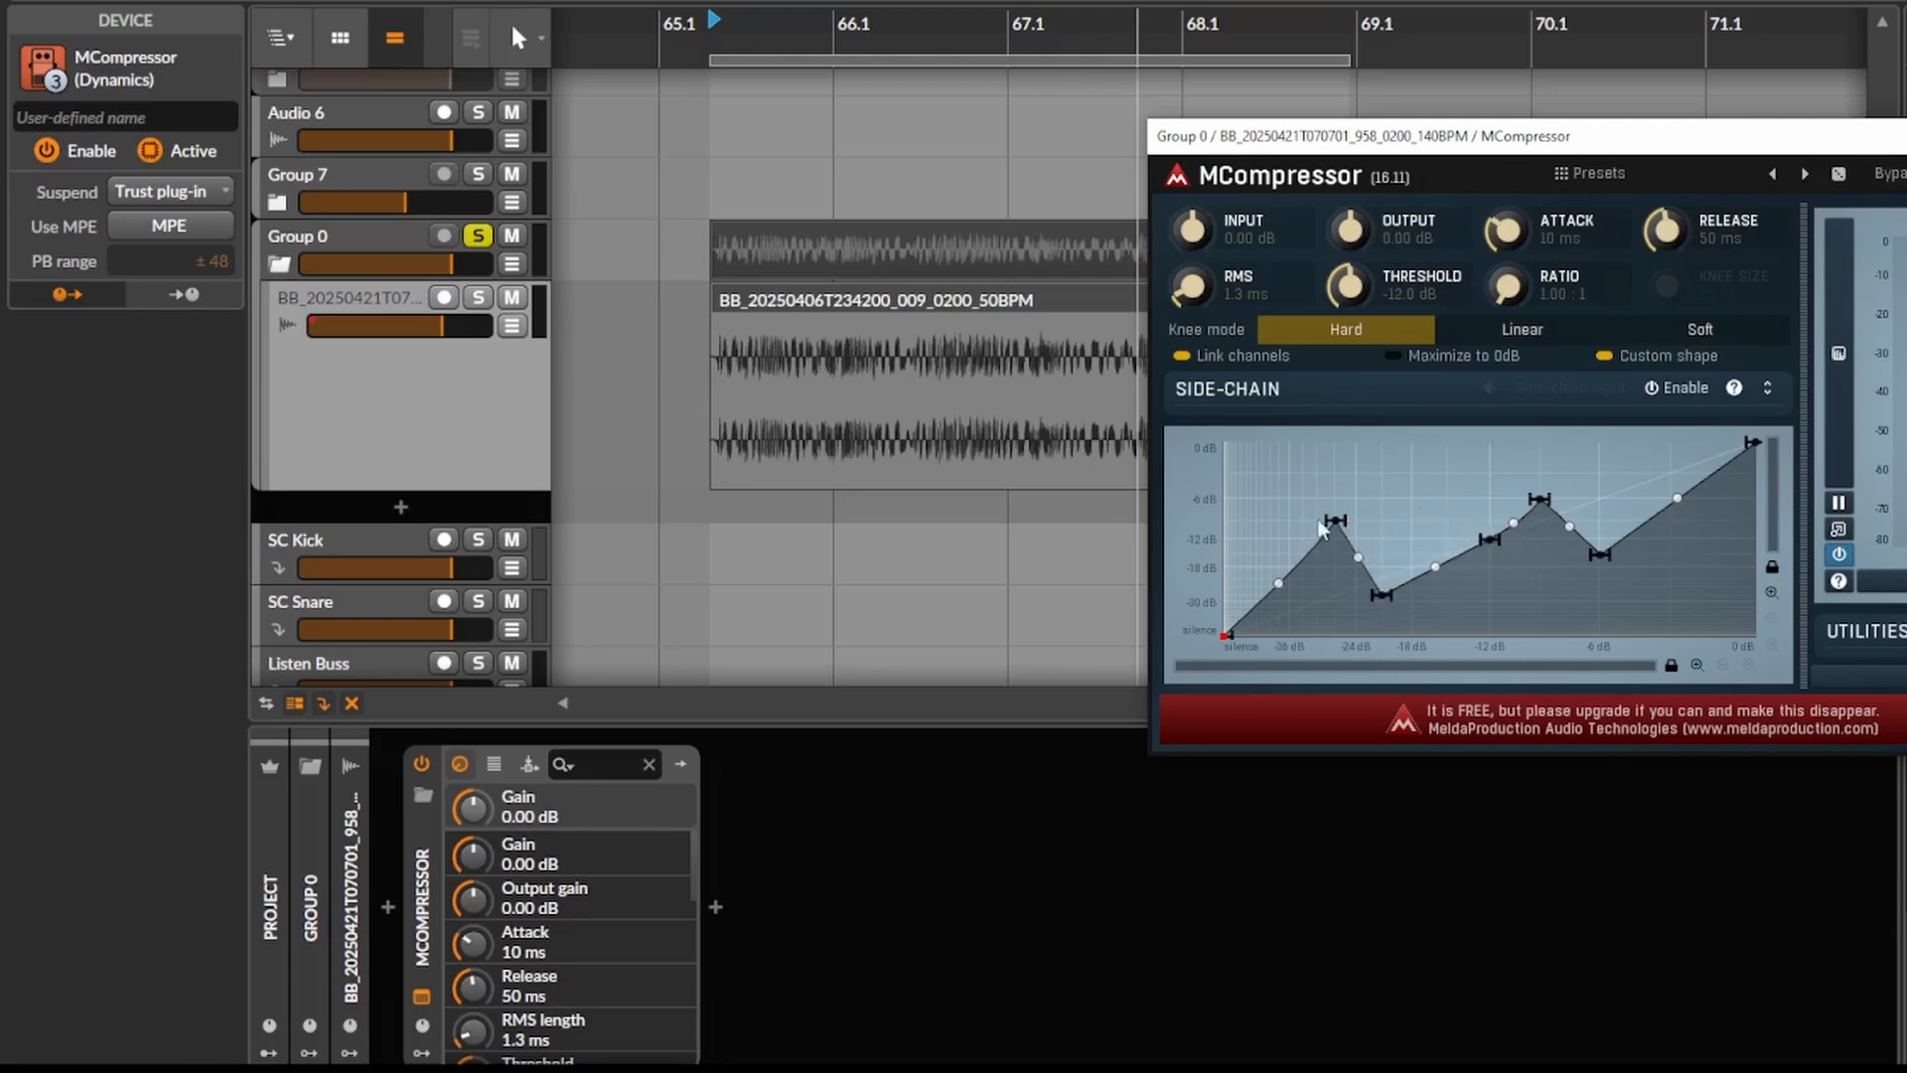
double_click(1462, 473)
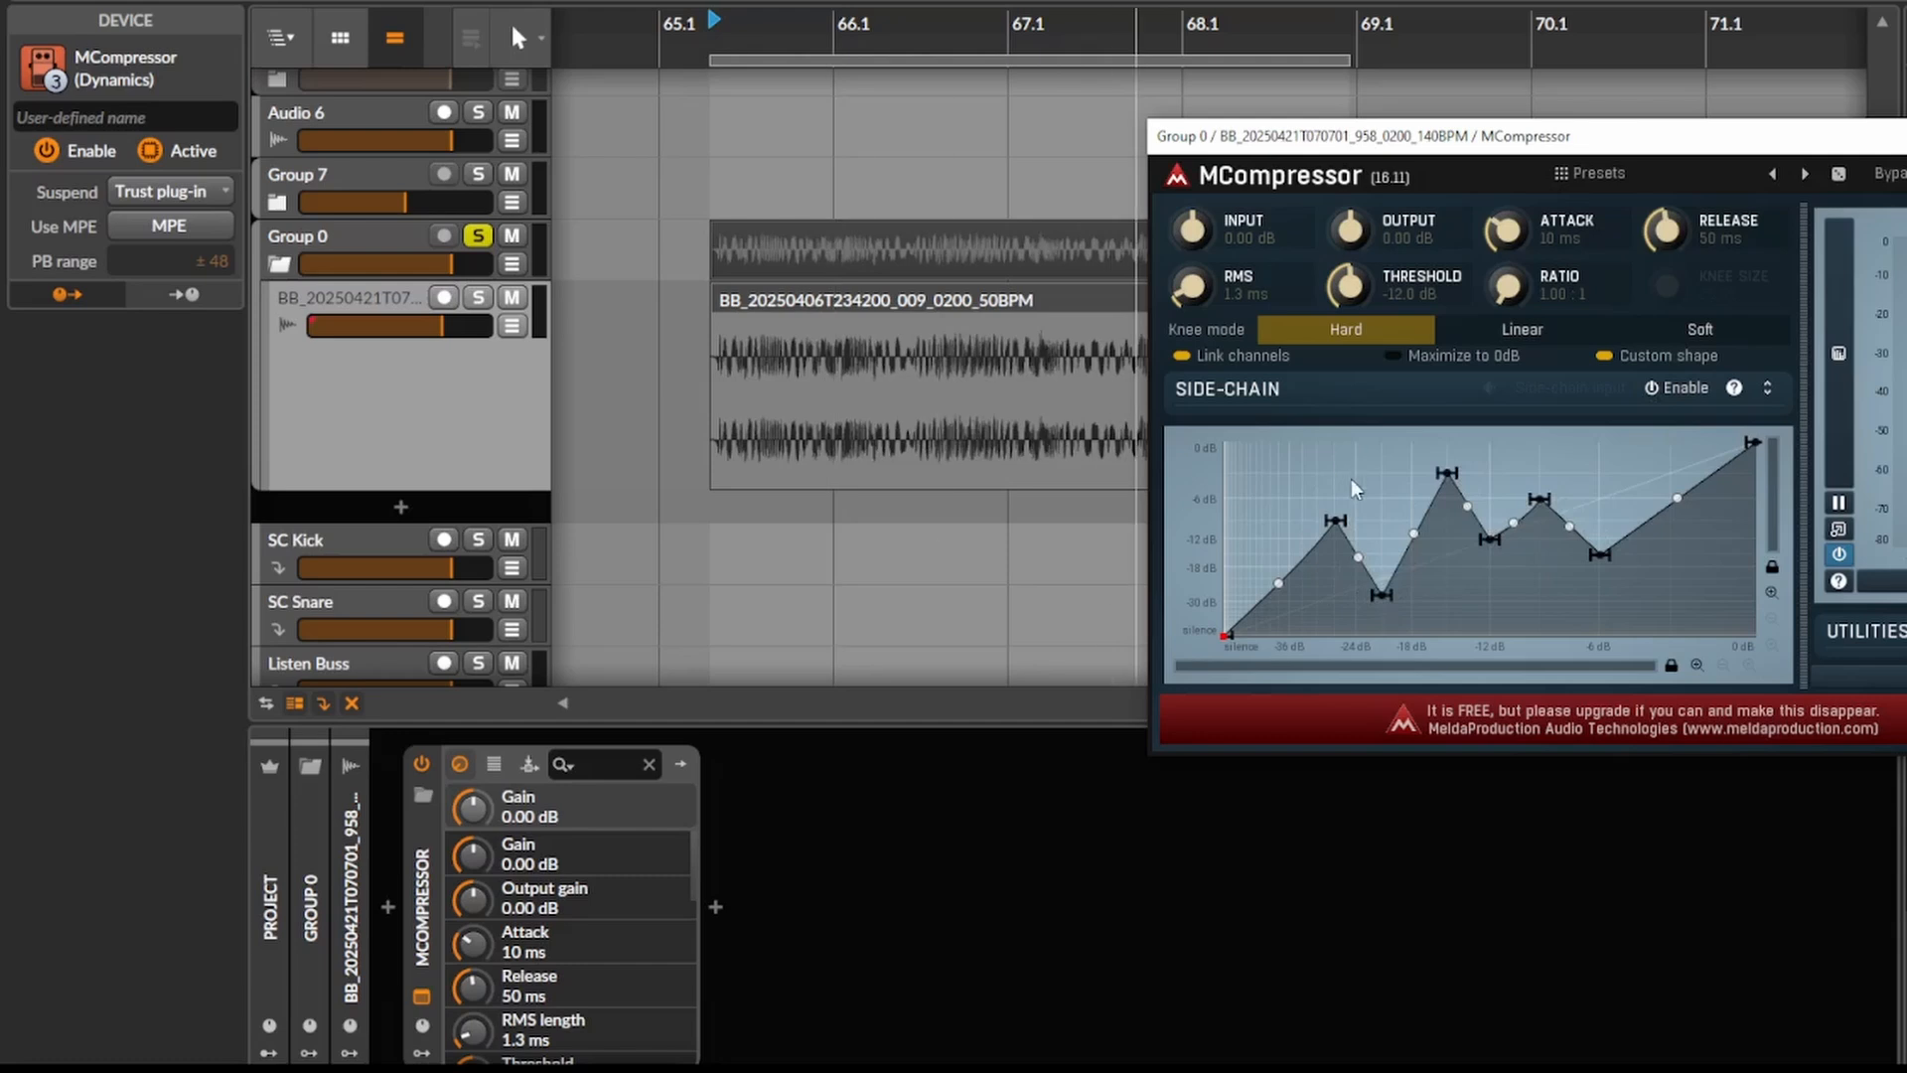
double_click(1330, 520)
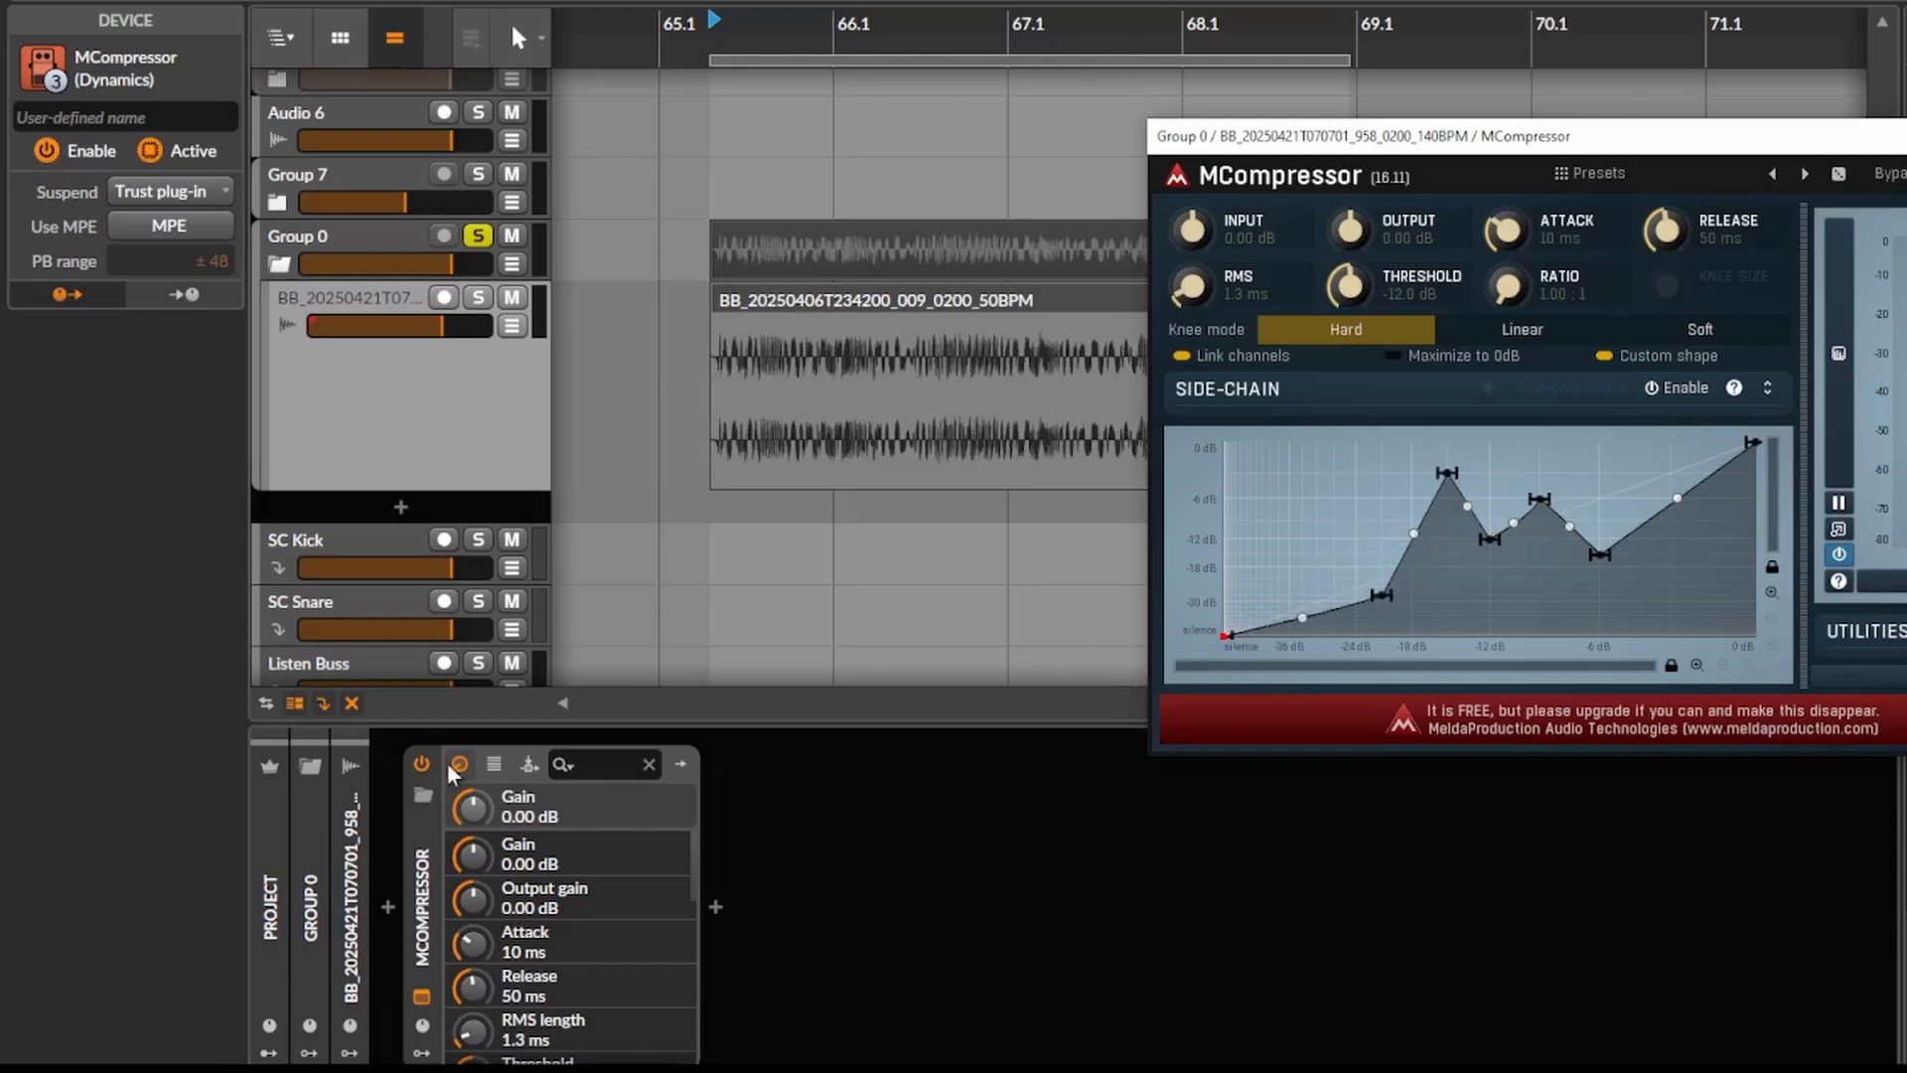
- Play the clip with MCompressor disabled and re-enabled to compare the dry and processed sound
click(419, 766)
key(space)
drag(849, 405, 814, 403)
scroll(815, 403, down, 2)
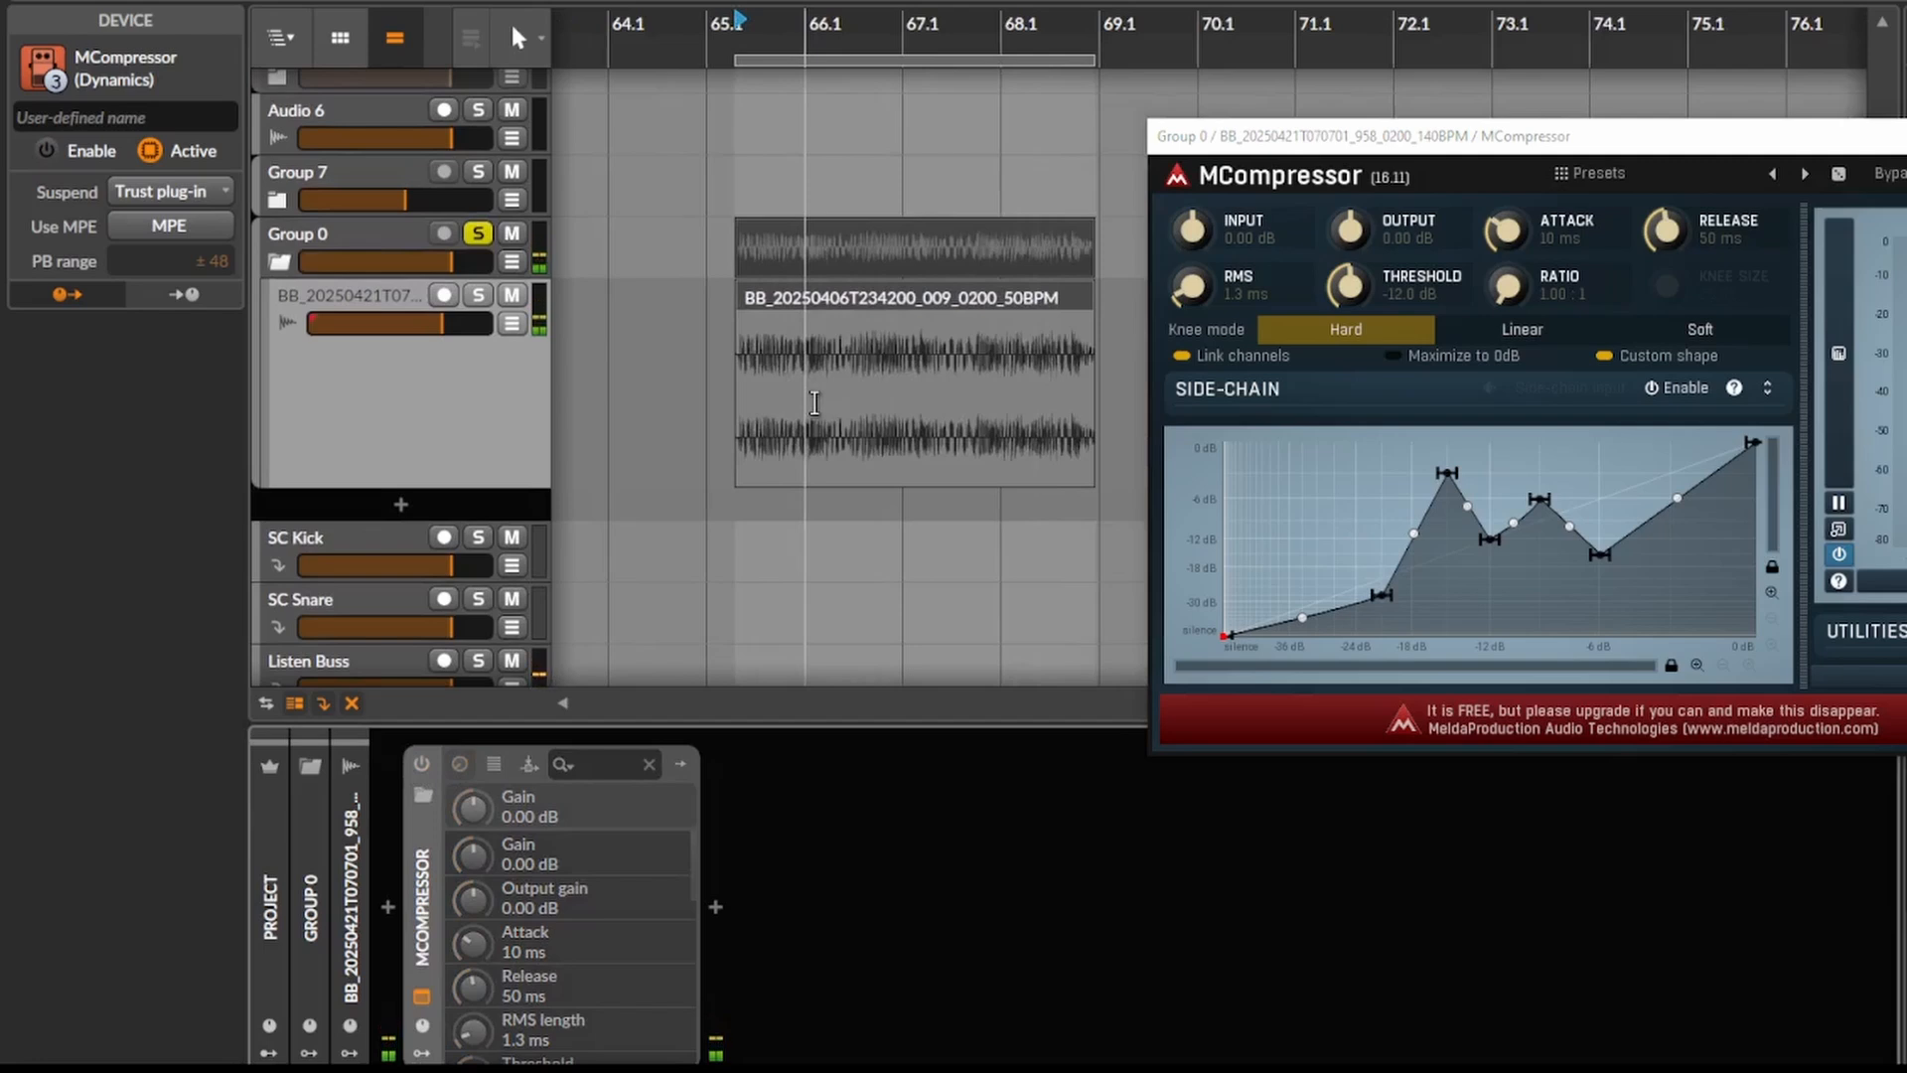
click(401, 778)
click(421, 763)
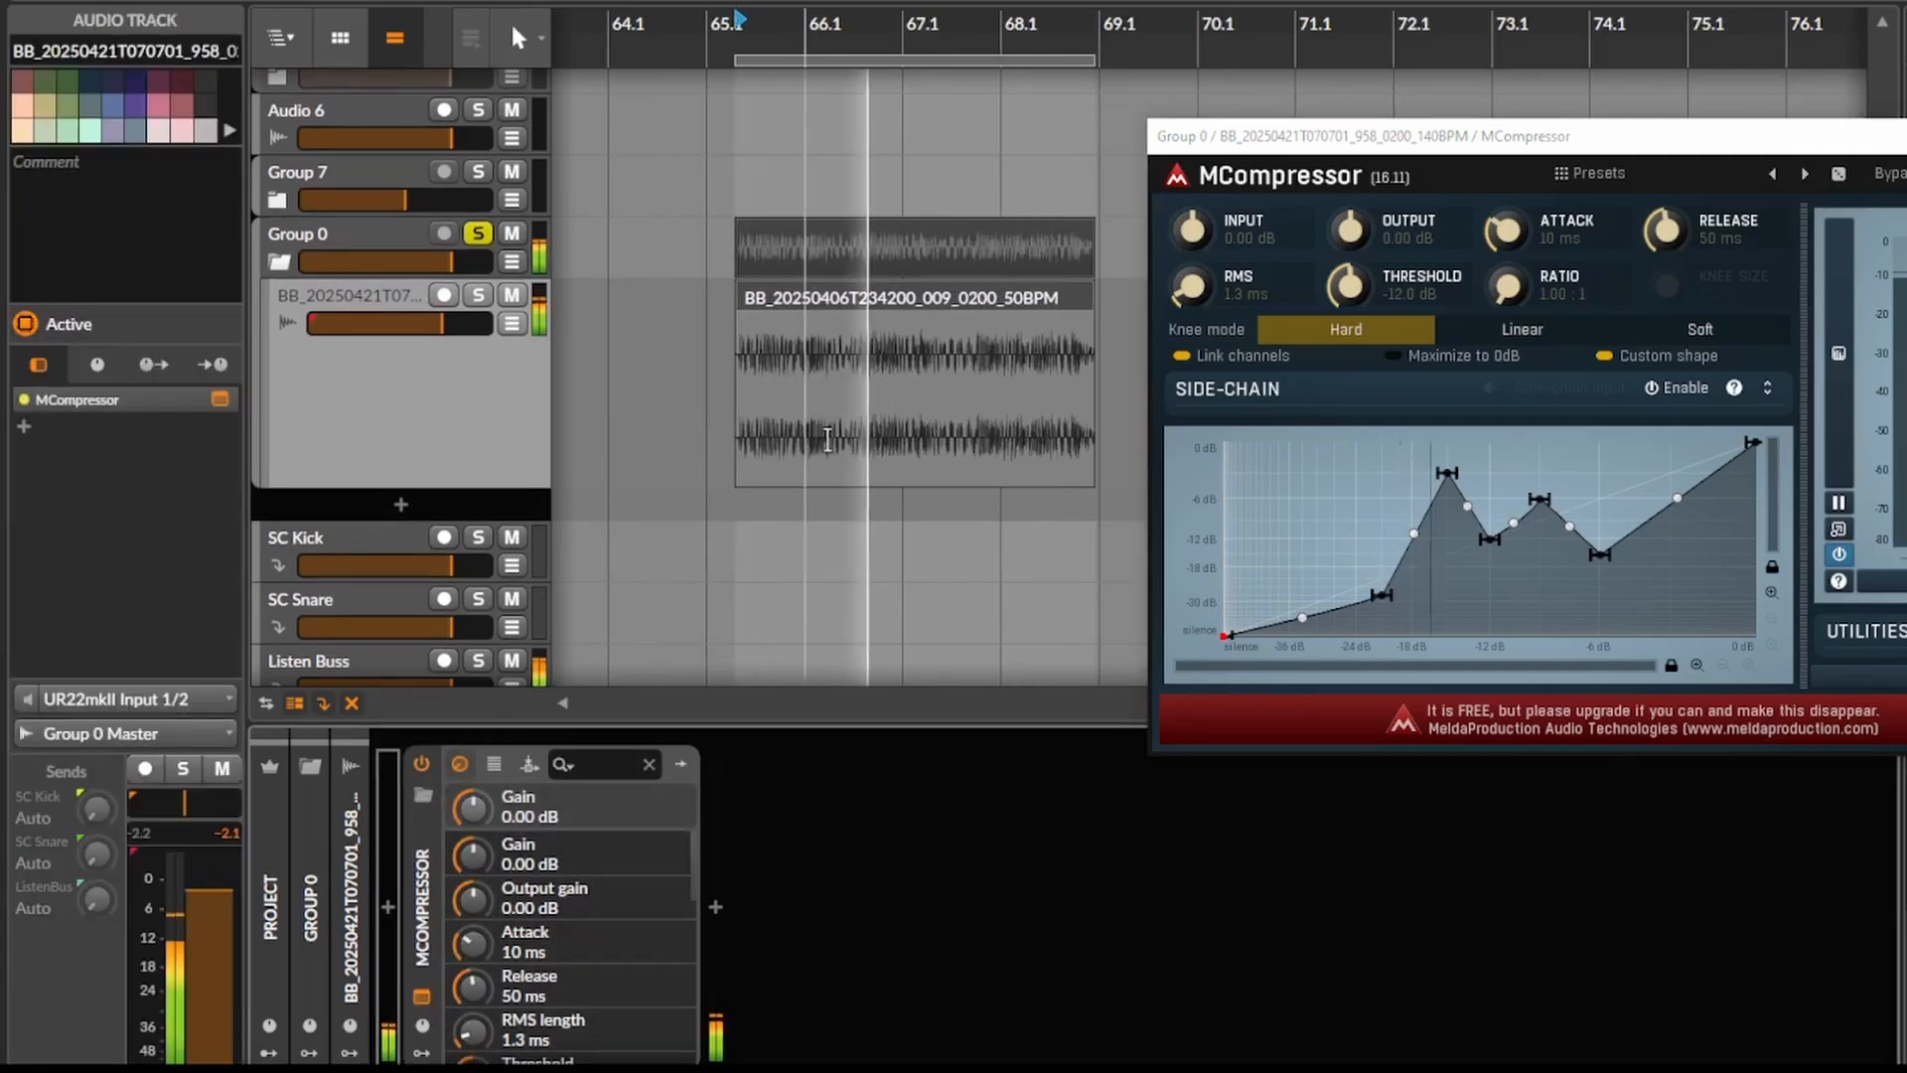
key(space)
- Raise MCompressor's input gain to +5.35 dB and add and shift more peaks and dips on the transfer curve
drag(1191, 231, 1192, 211)
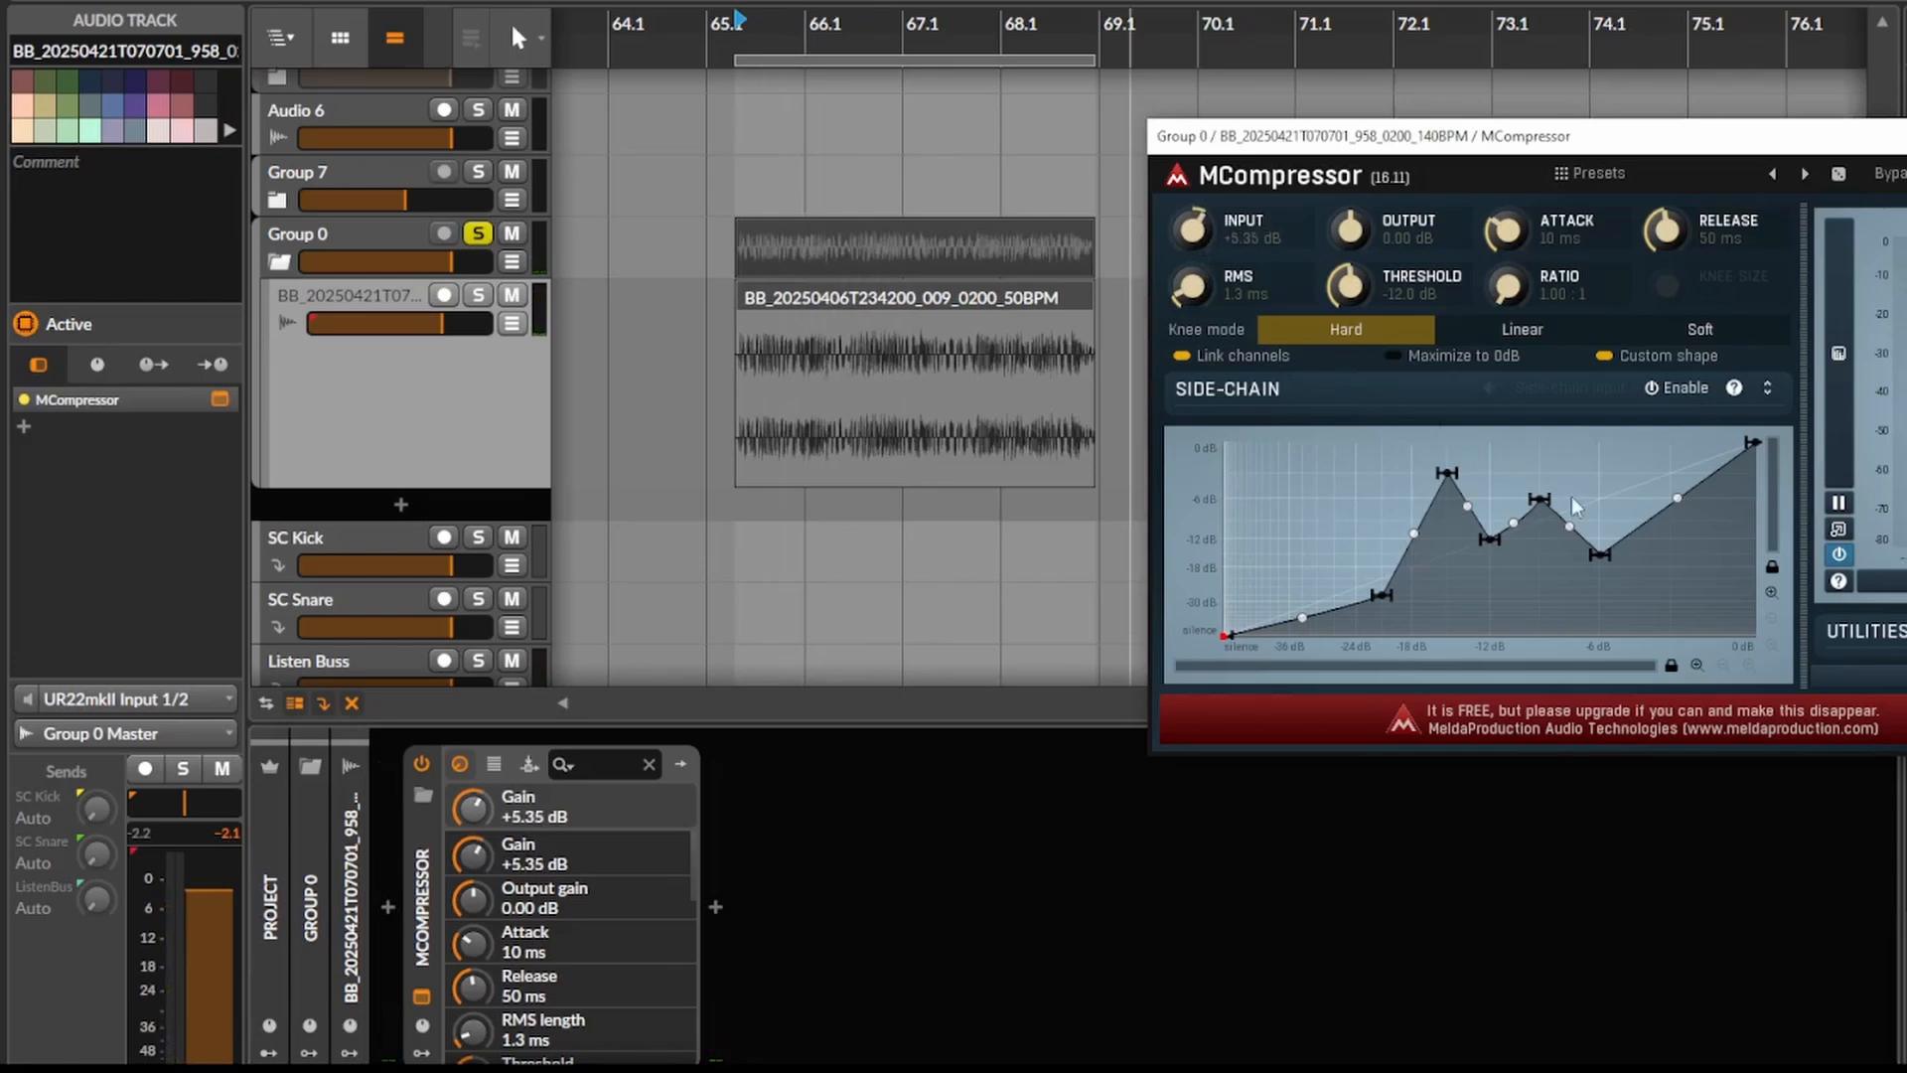
double_click(1456, 582)
double_click(1319, 493)
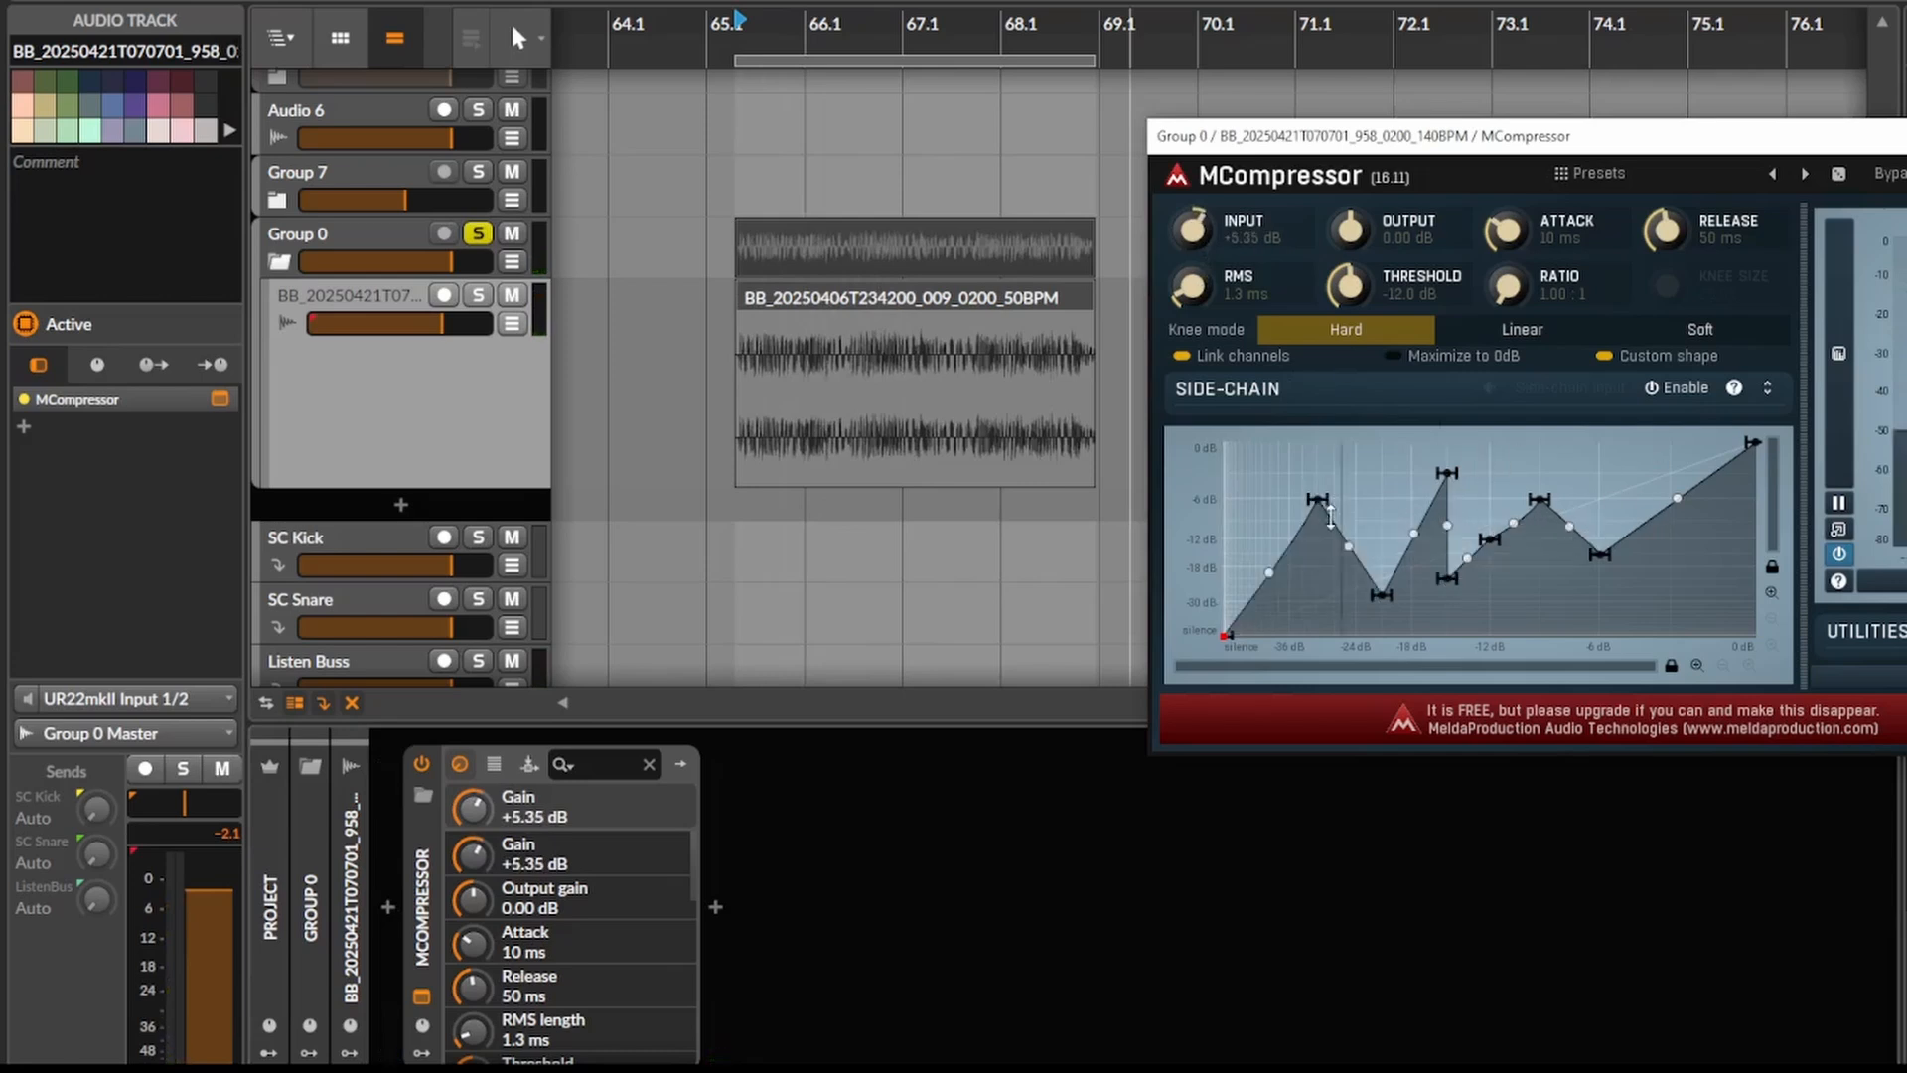
key(space)
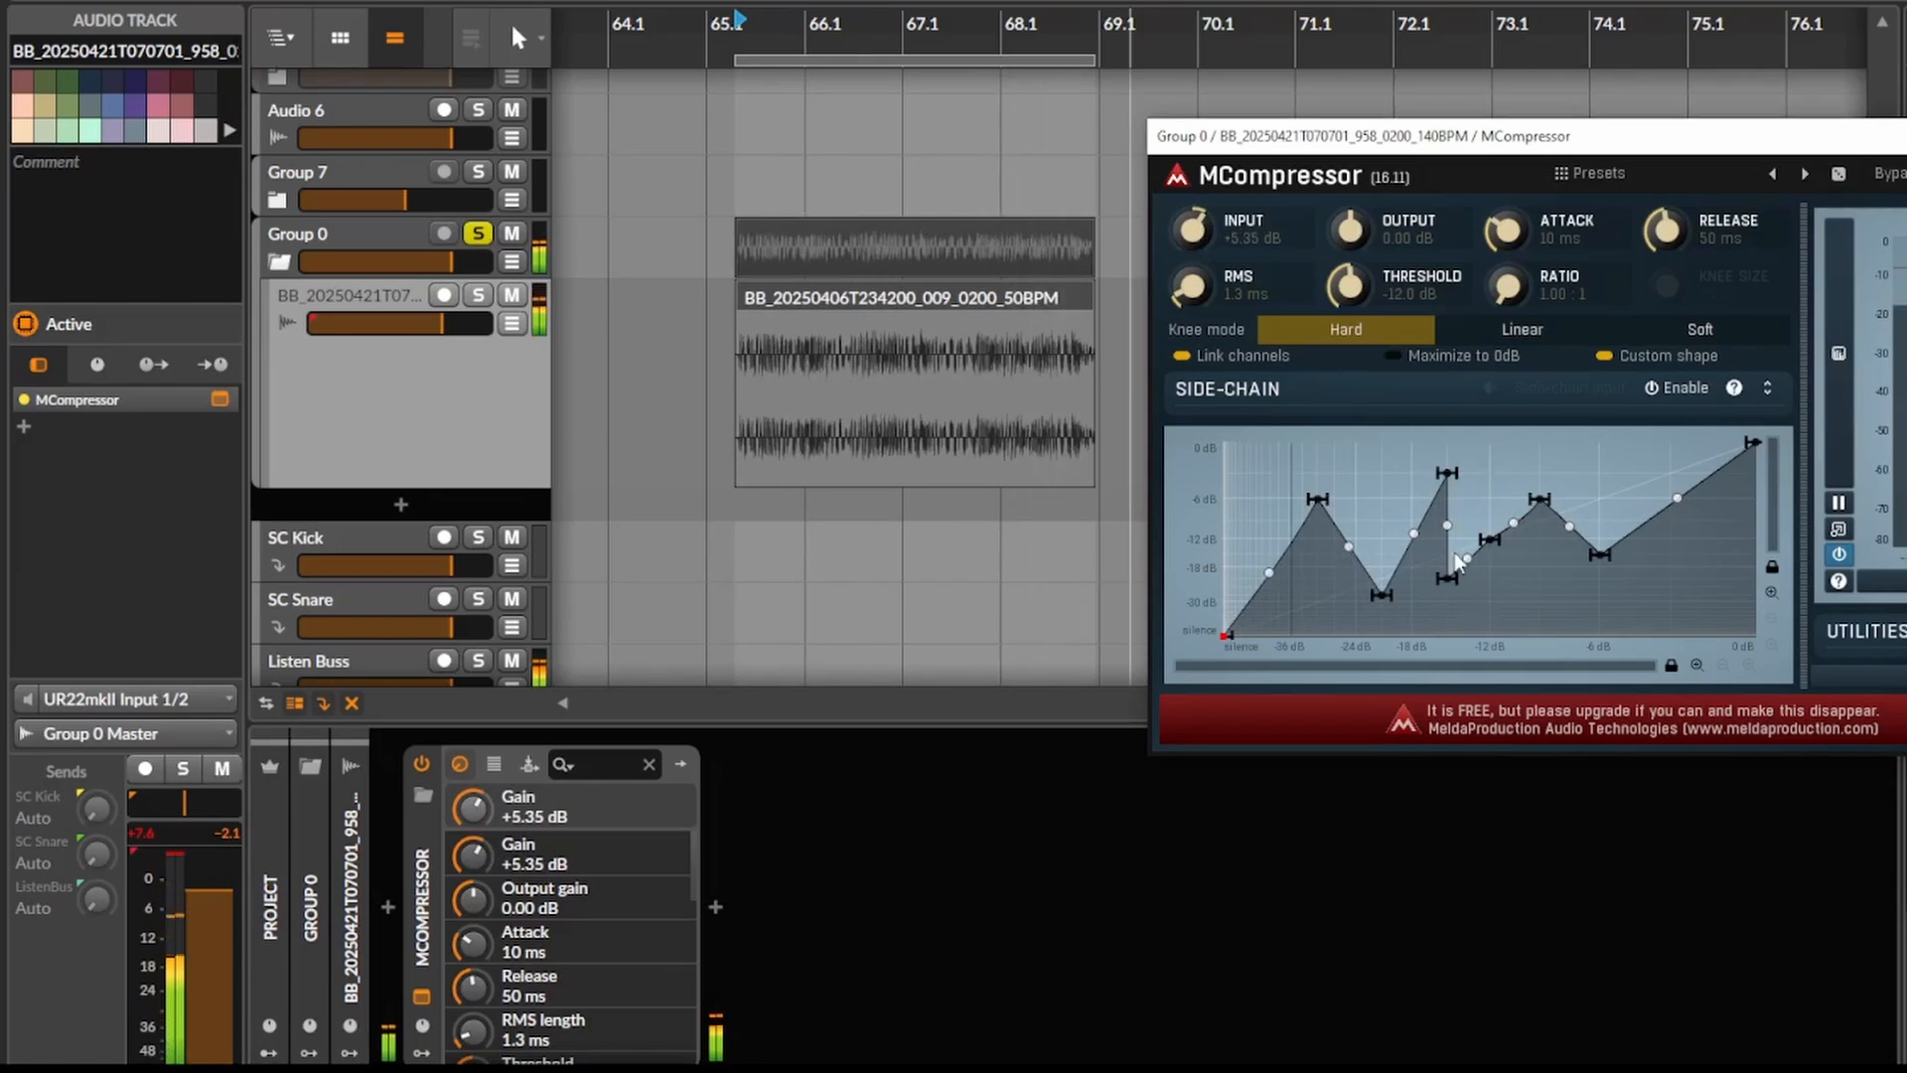
drag(1447, 578, 1599, 499)
- Set MCompressor's attack to 13 ms and release to 69 ms, and close the plug-in window
drag(1582, 235, 1666, 213)
key(space)
drag(1507, 234, 1507, 207)
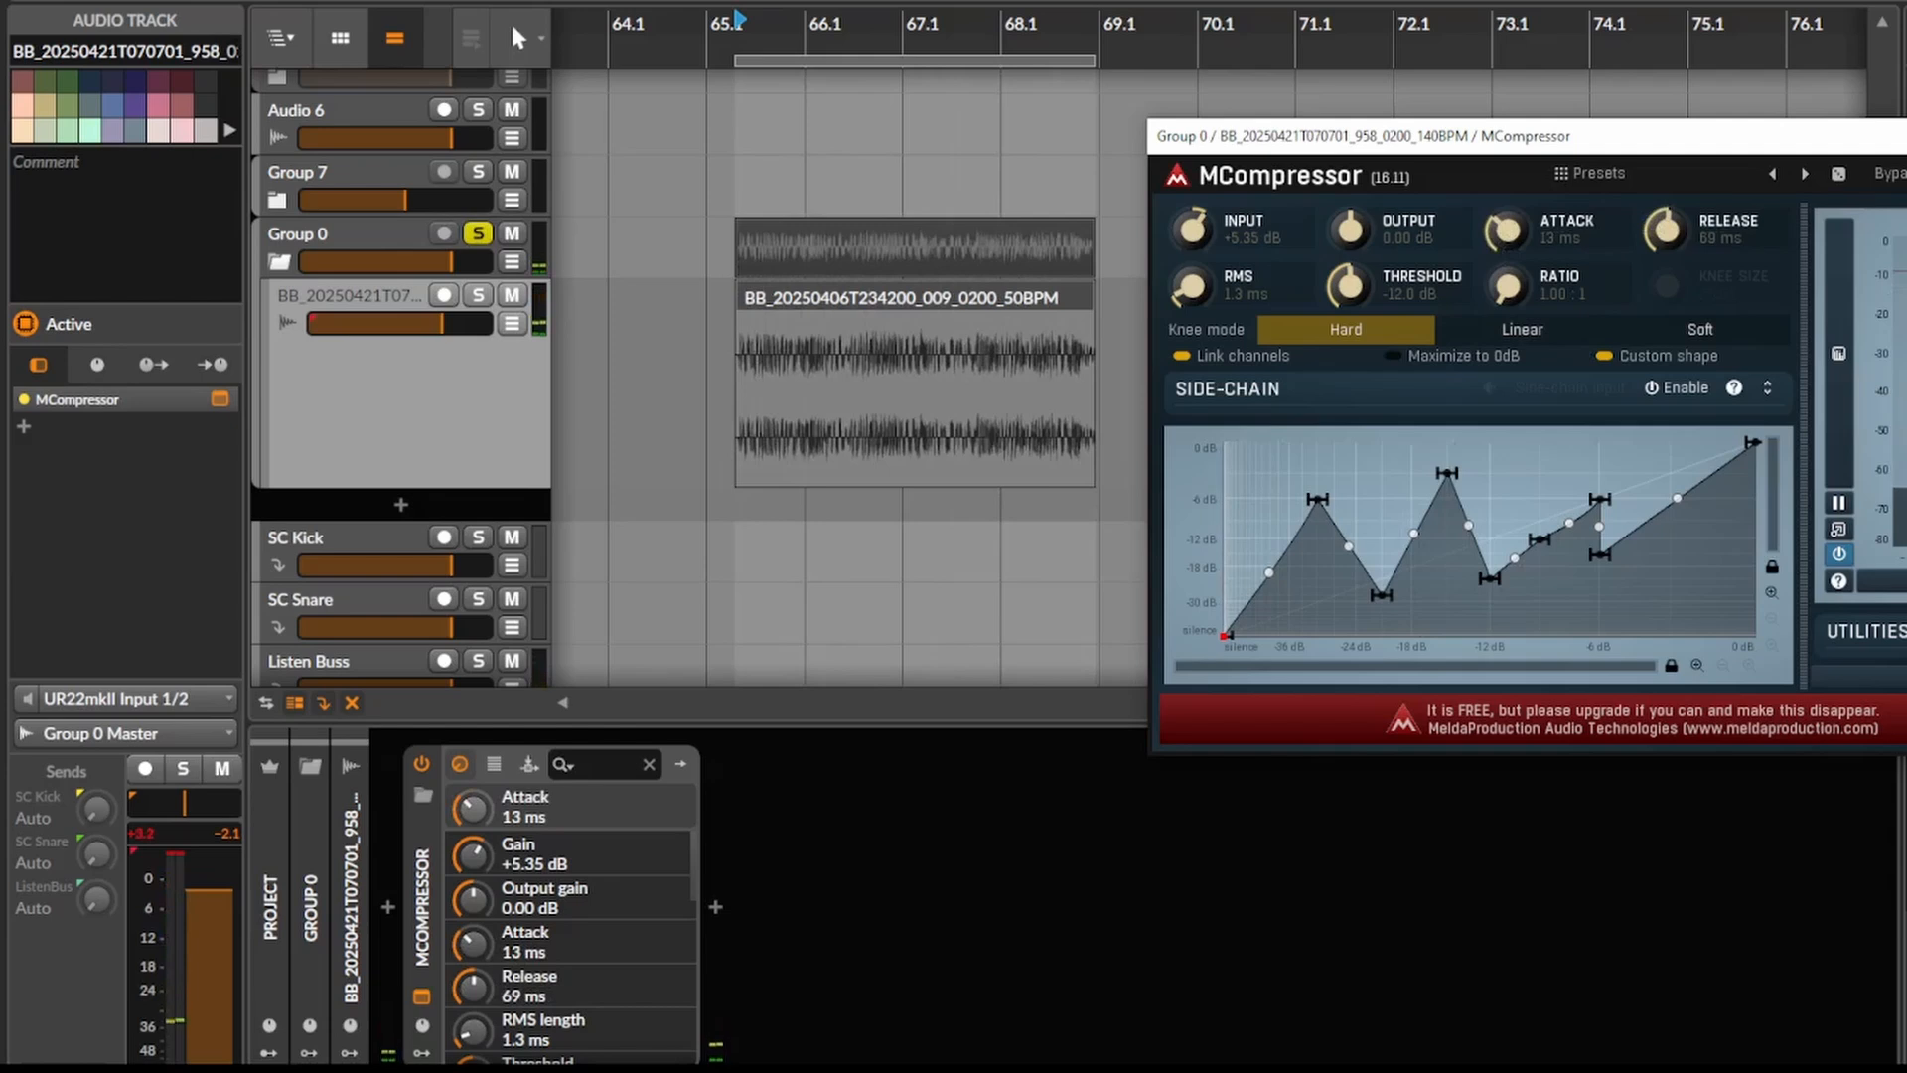
key(Escape)
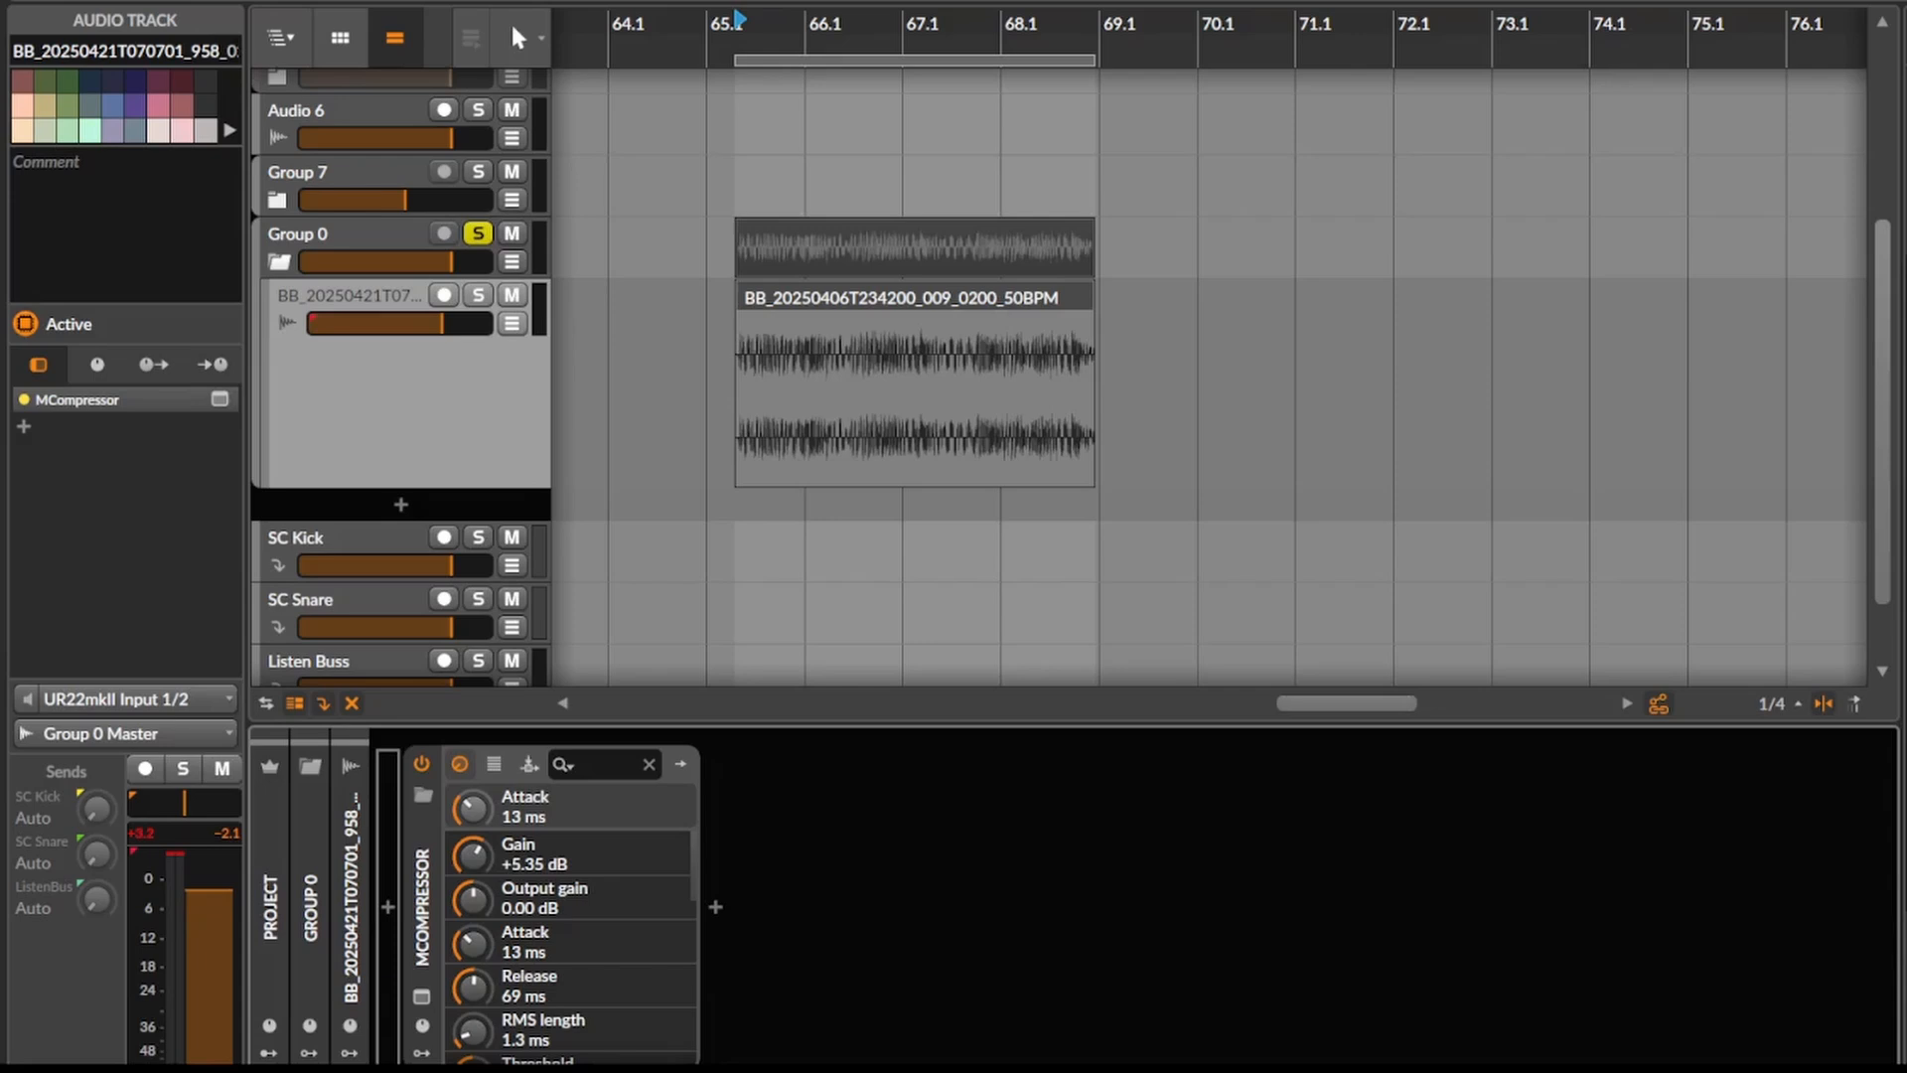
- Place the clip BB_20250404T220255_405_0200_140BPM on the Group 0 audio track at 65.1.3.36
drag(388, 906, 766, 377)
click(1059, 300)
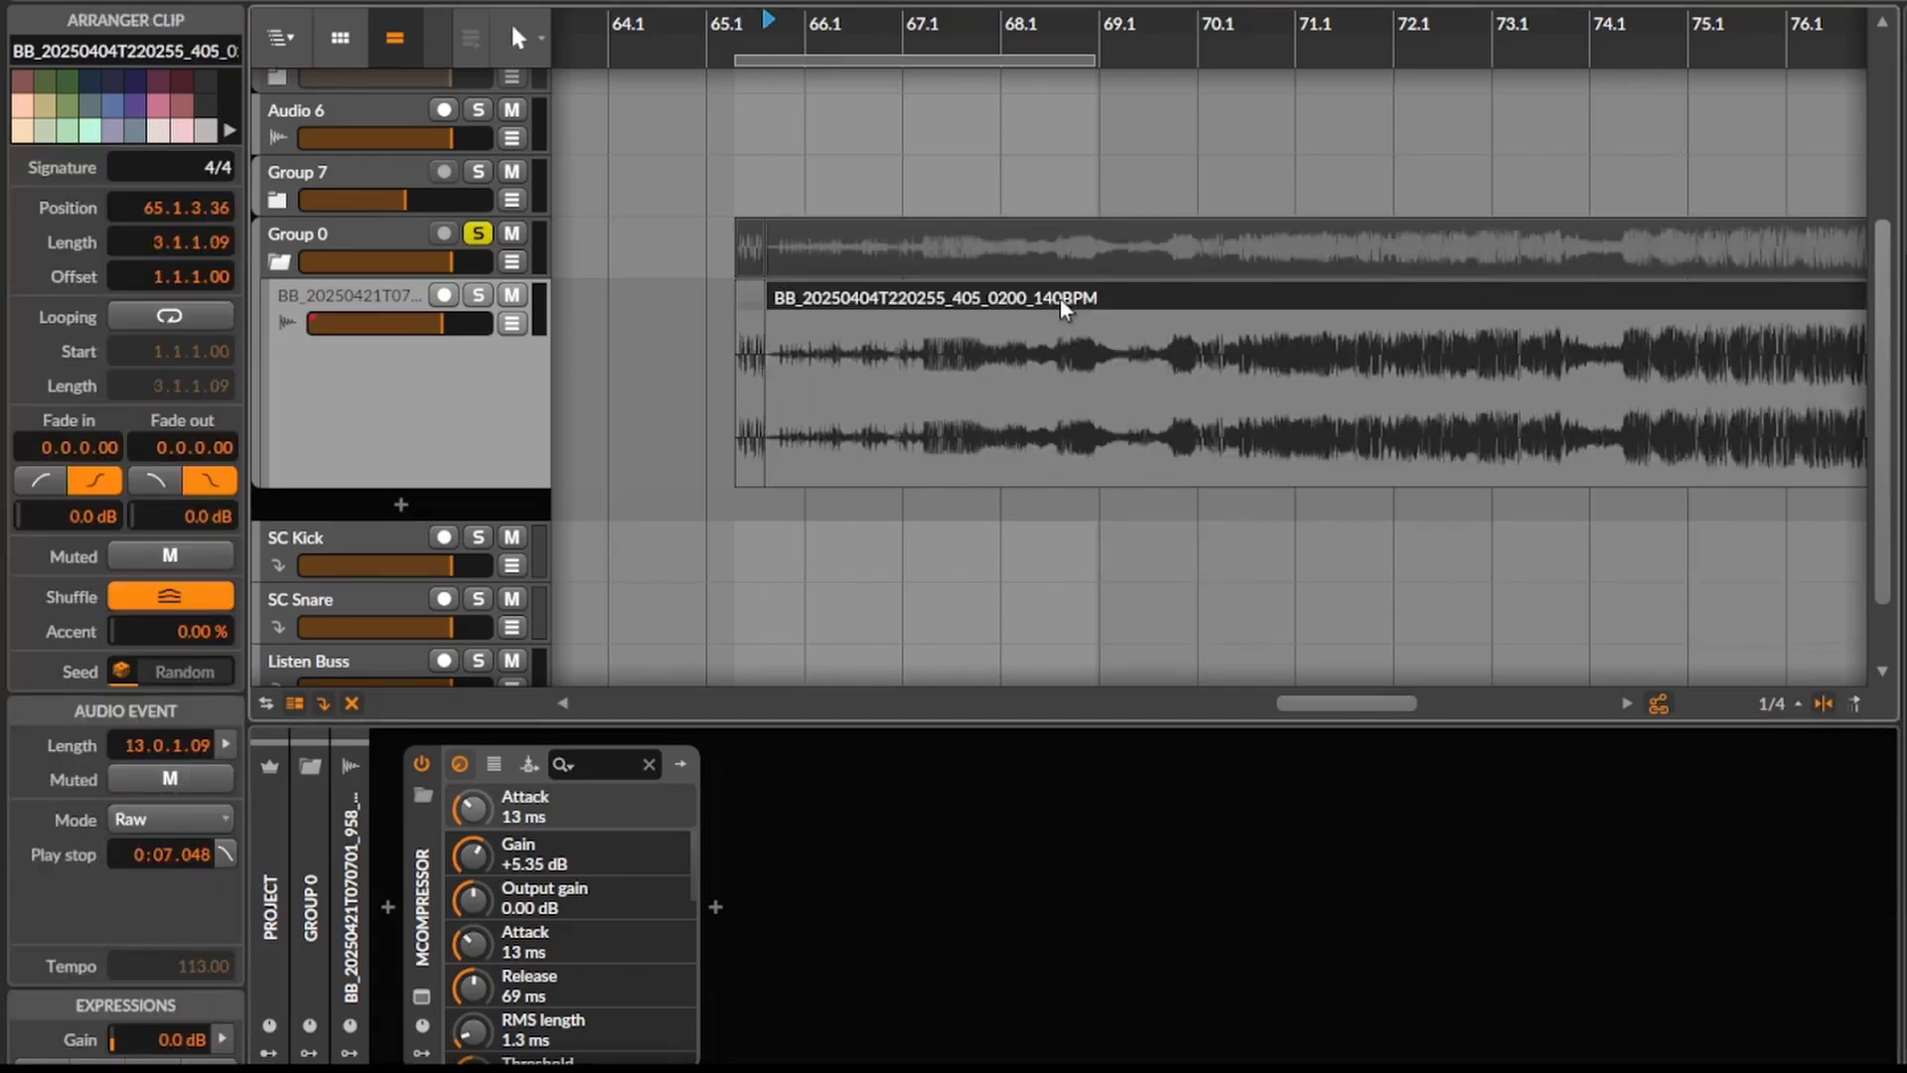
- Disable MCompressor and listen to the new clip unprocessed
click(420, 765)
scroll(937, 383, down, 3)
key(space)
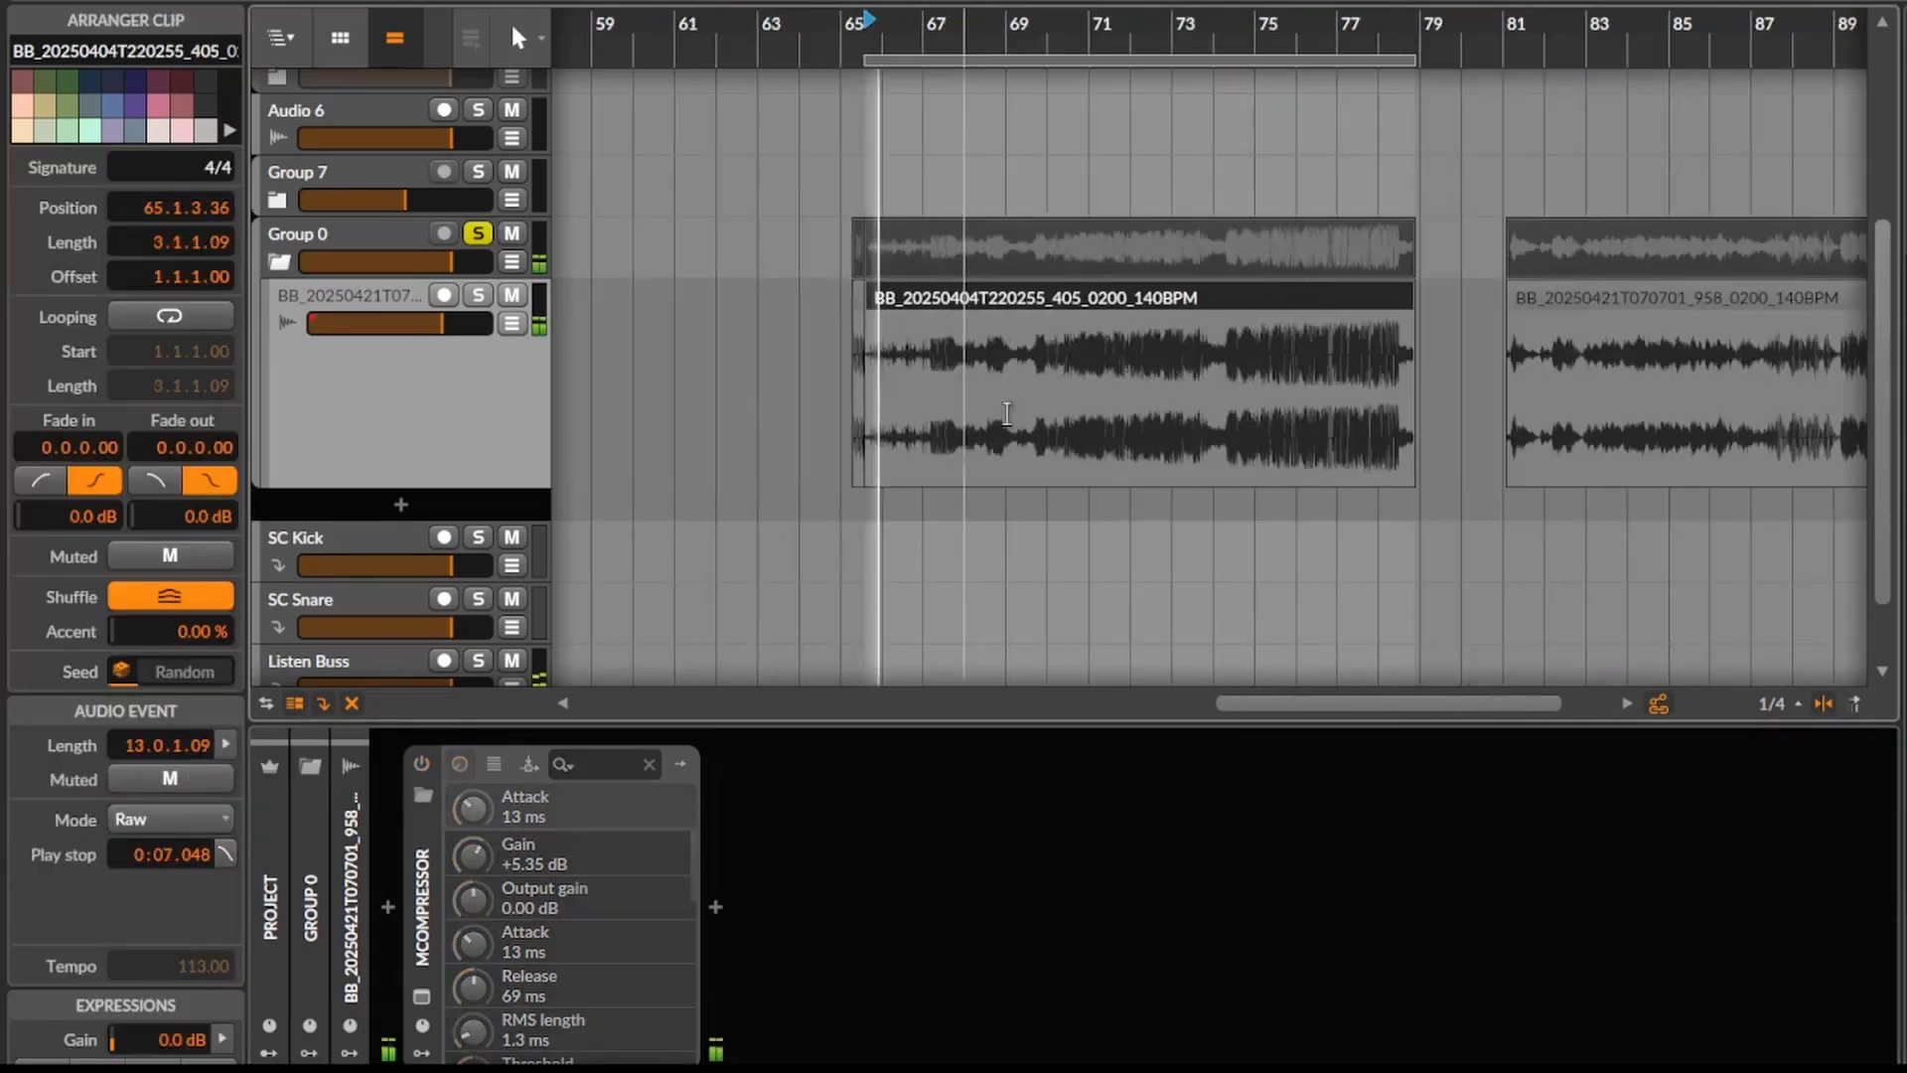
click(1128, 383)
scroll(1096, 386, up, 2)
scroll(1009, 387, up, 1)
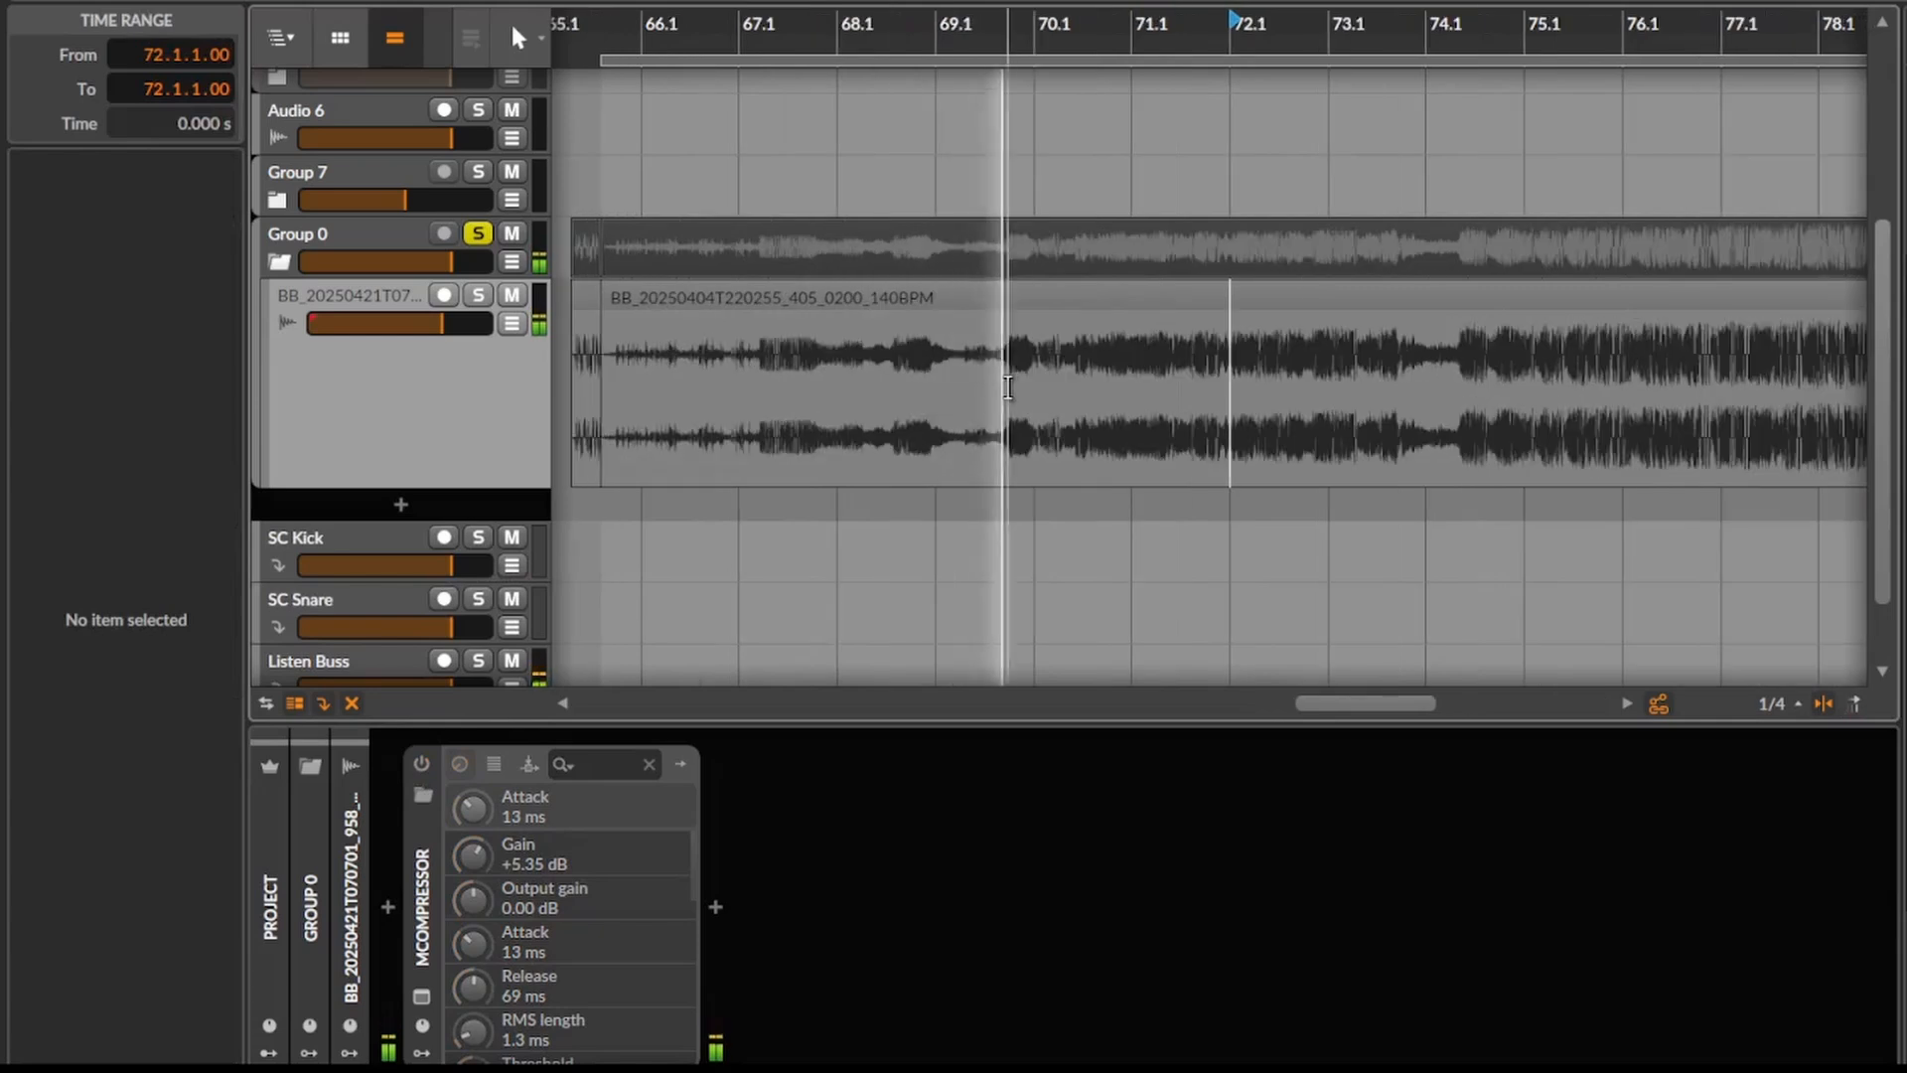
- Delete the leftover clip fragment in front of the new clip and return the play position to the clip's start
scroll(1009, 388, down, 1)
click(691, 299)
key(Delete)
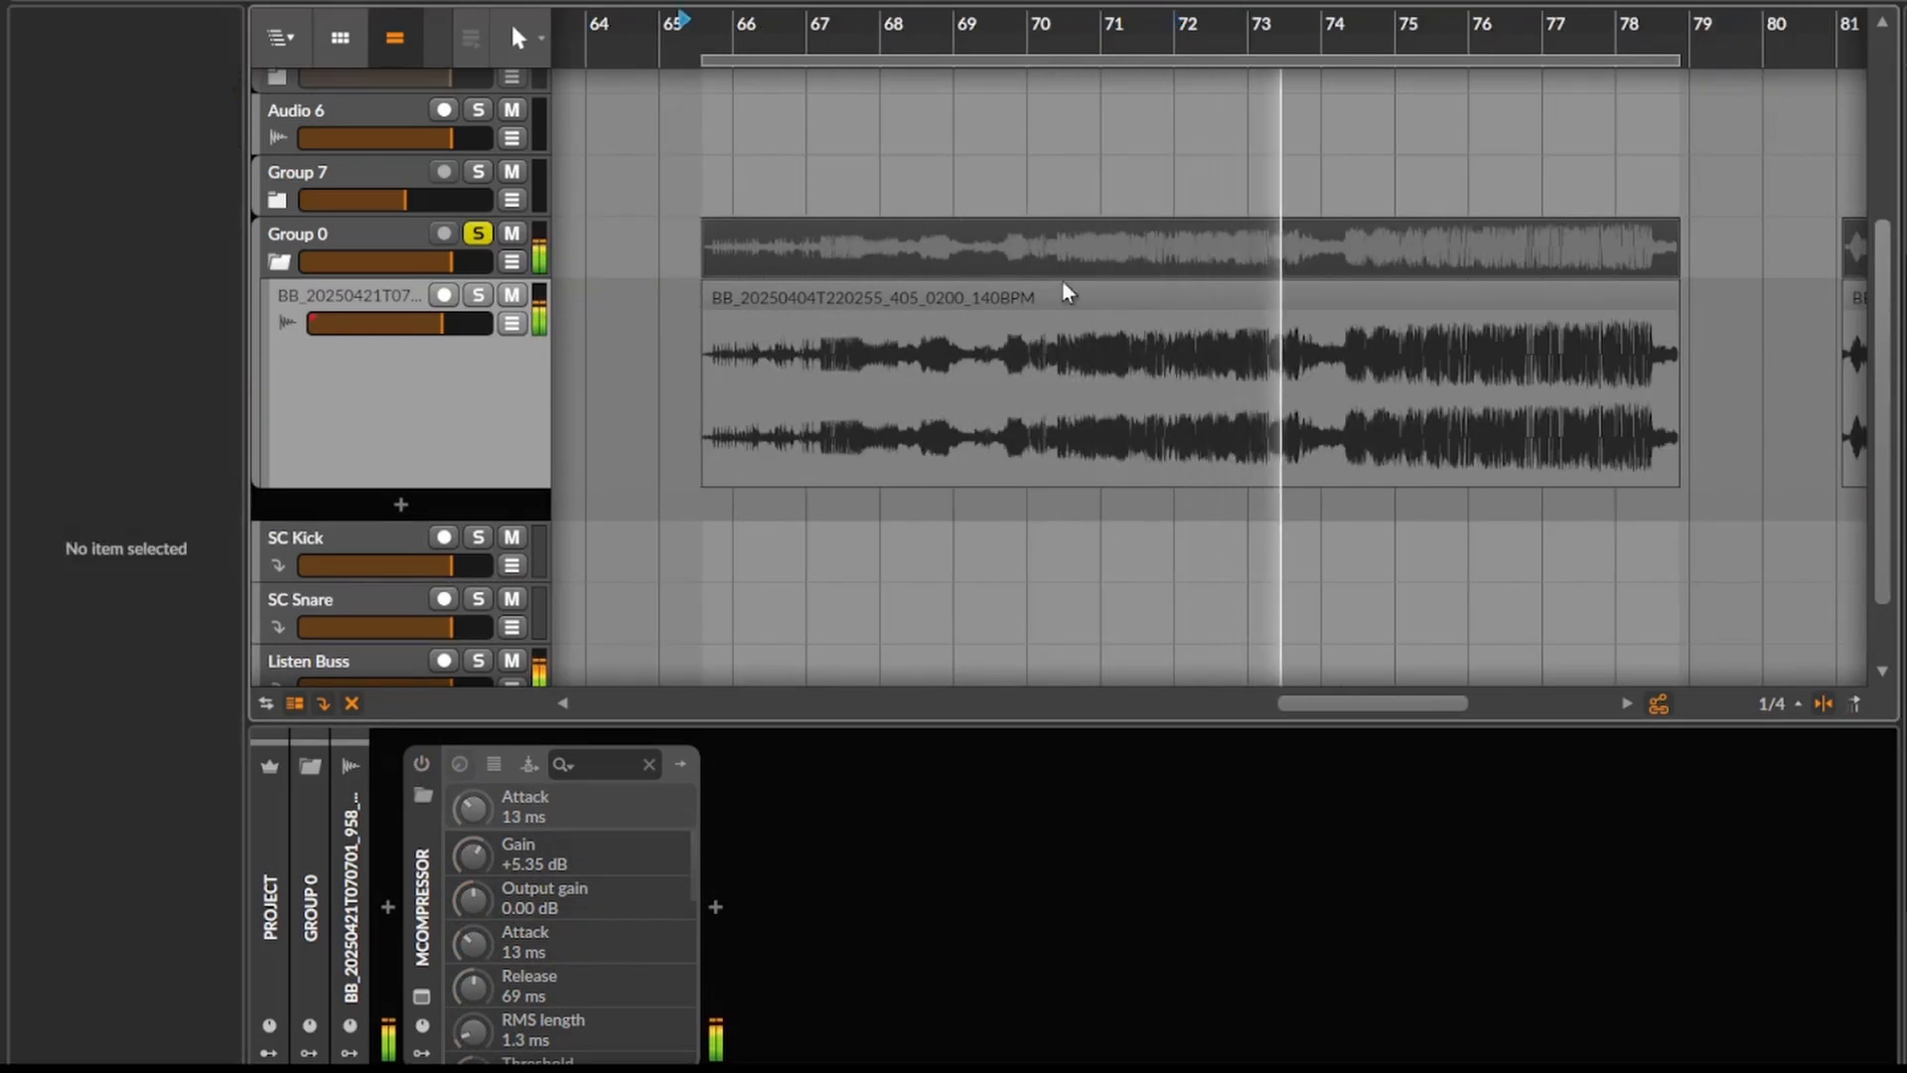
click(1079, 288)
key(space)
click(991, 427)
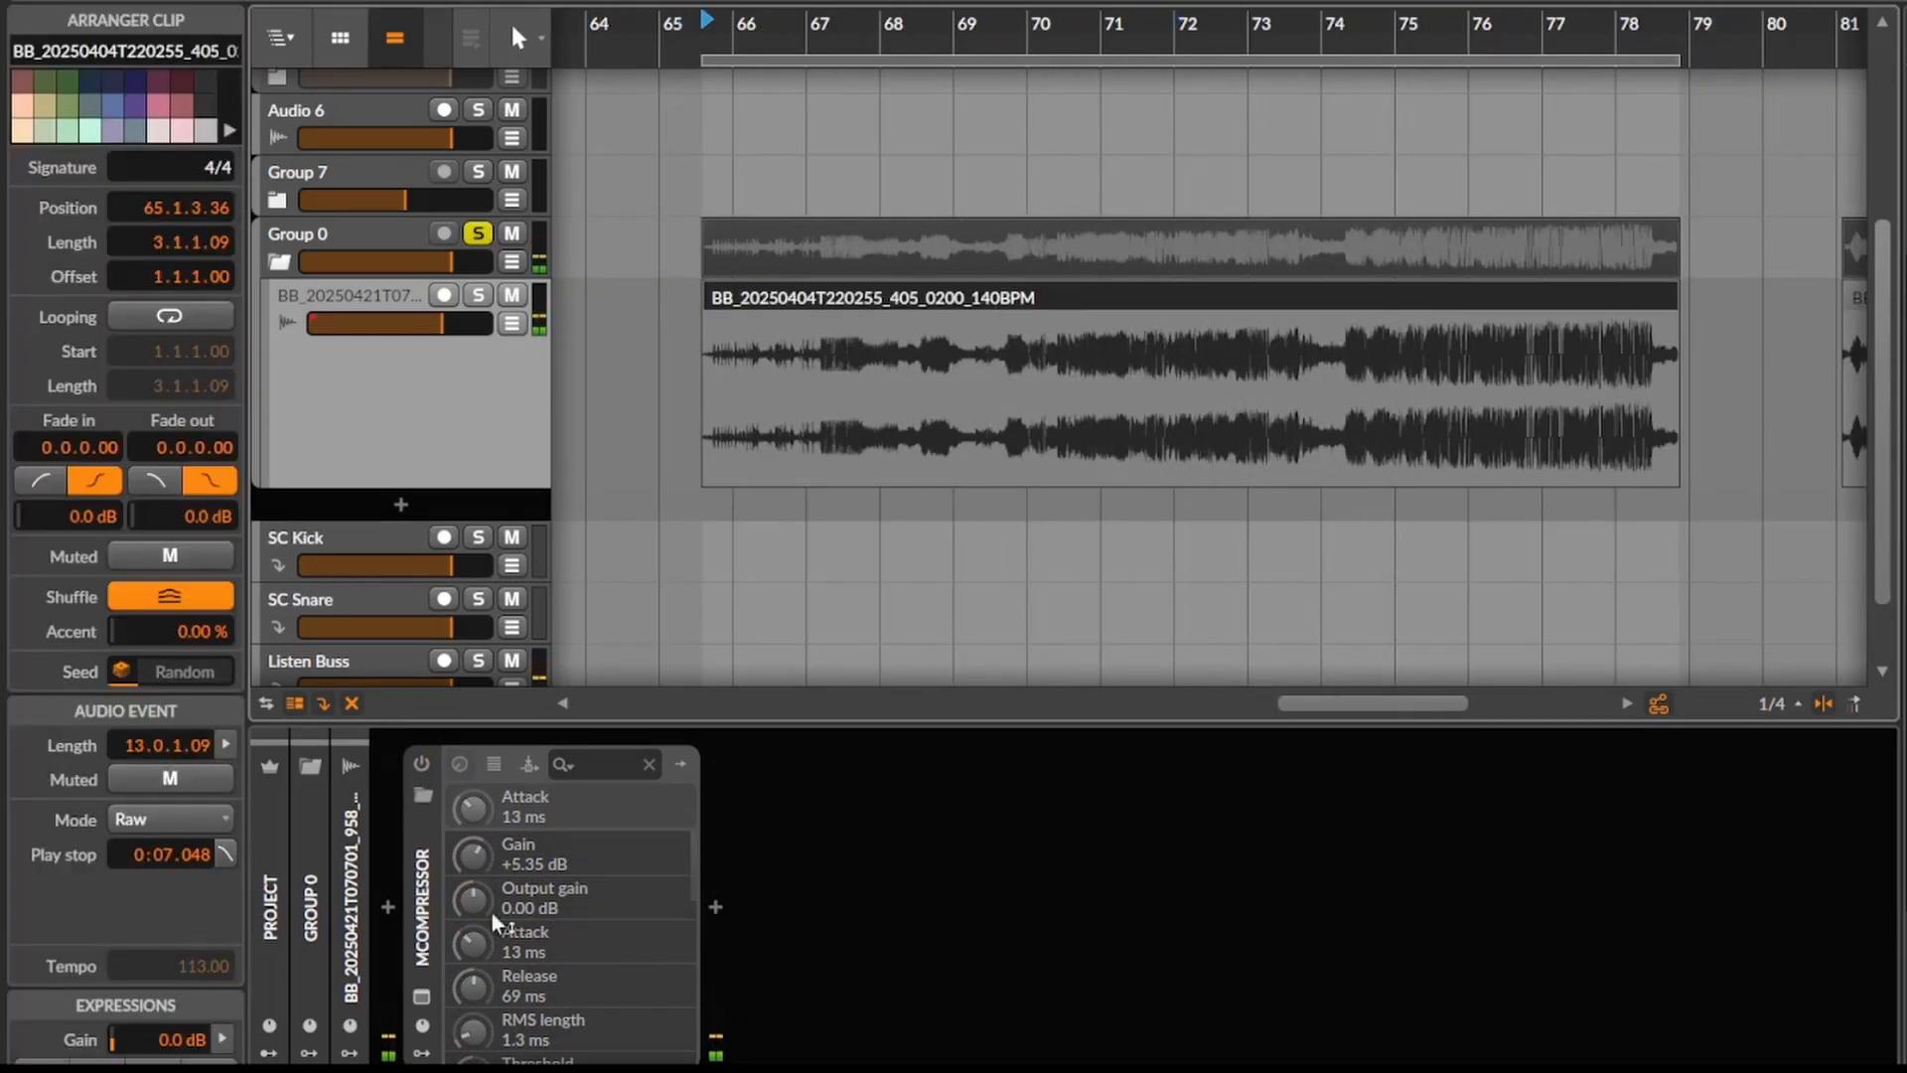
- Replace the existing MCompressor on the track with a fresh instance
click(414, 904)
key(Delete)
click(381, 906)
text(mcom)
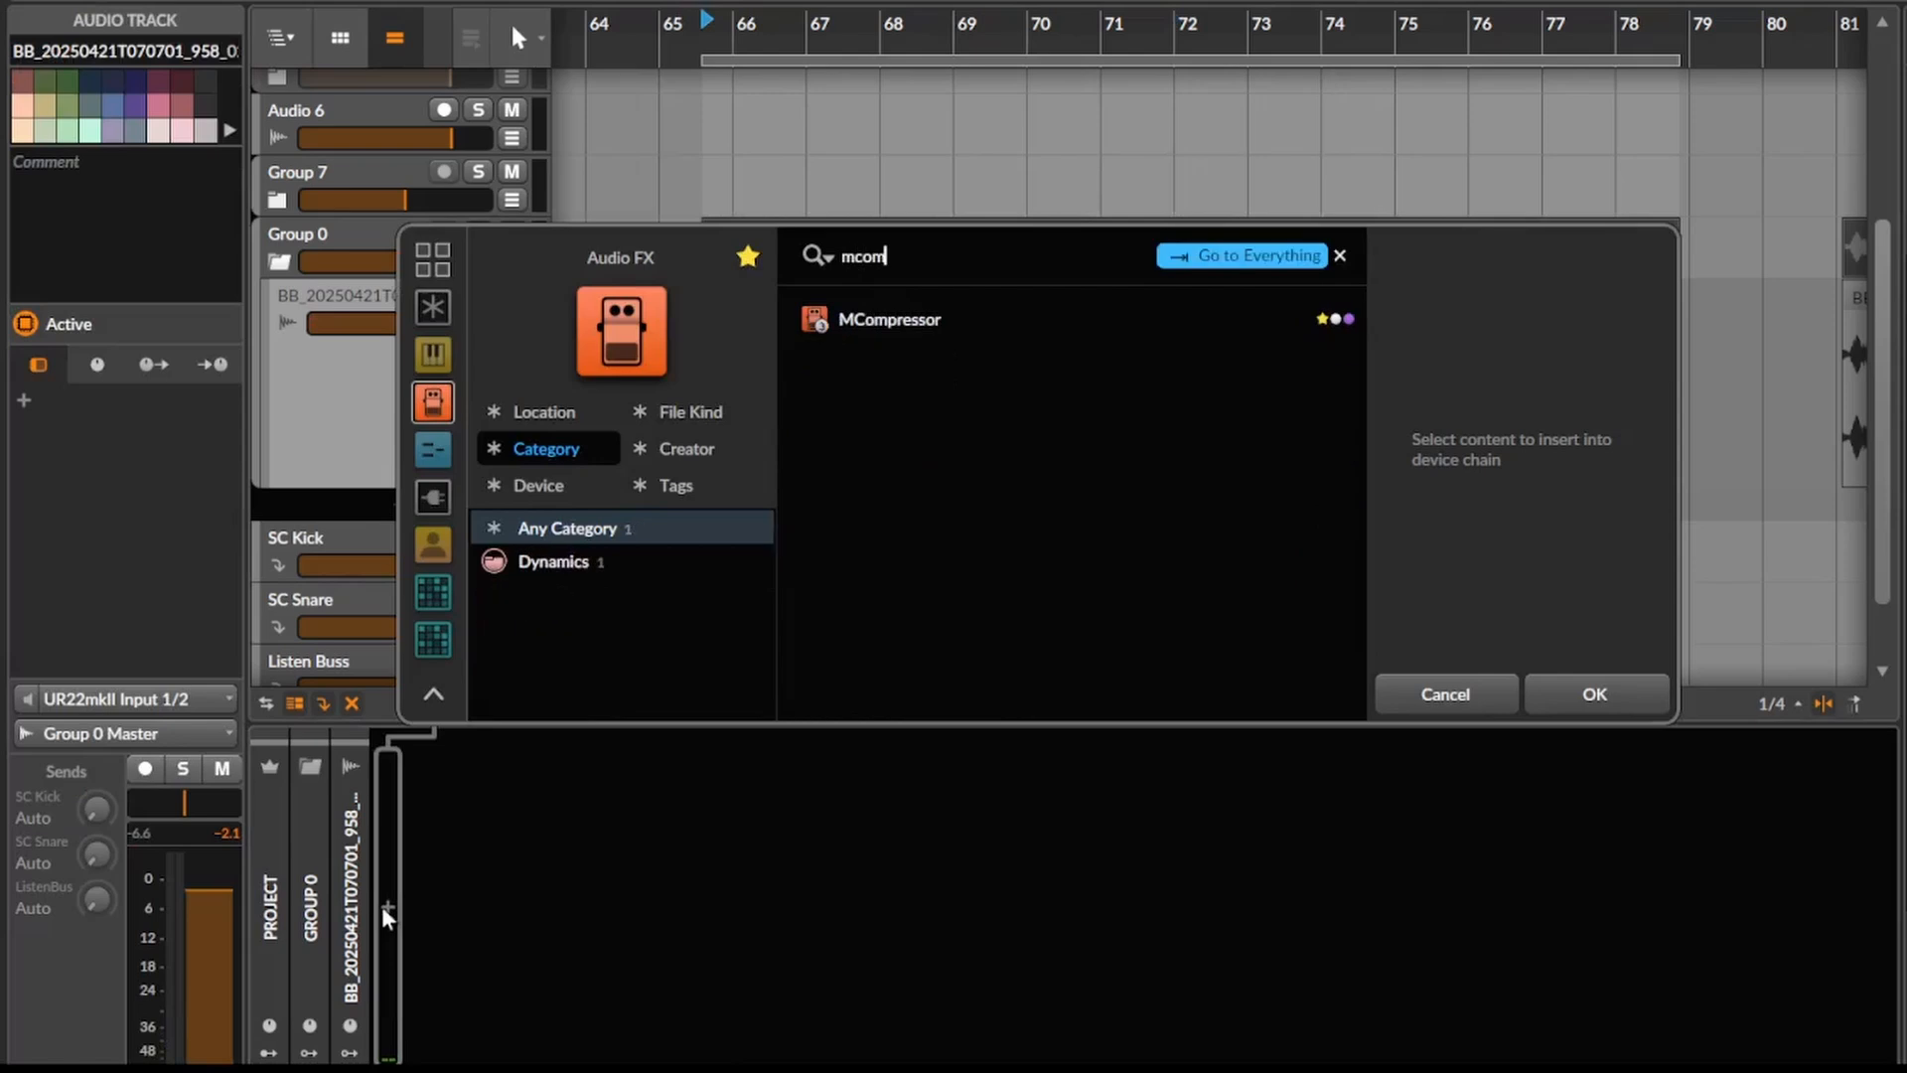
key(Return)
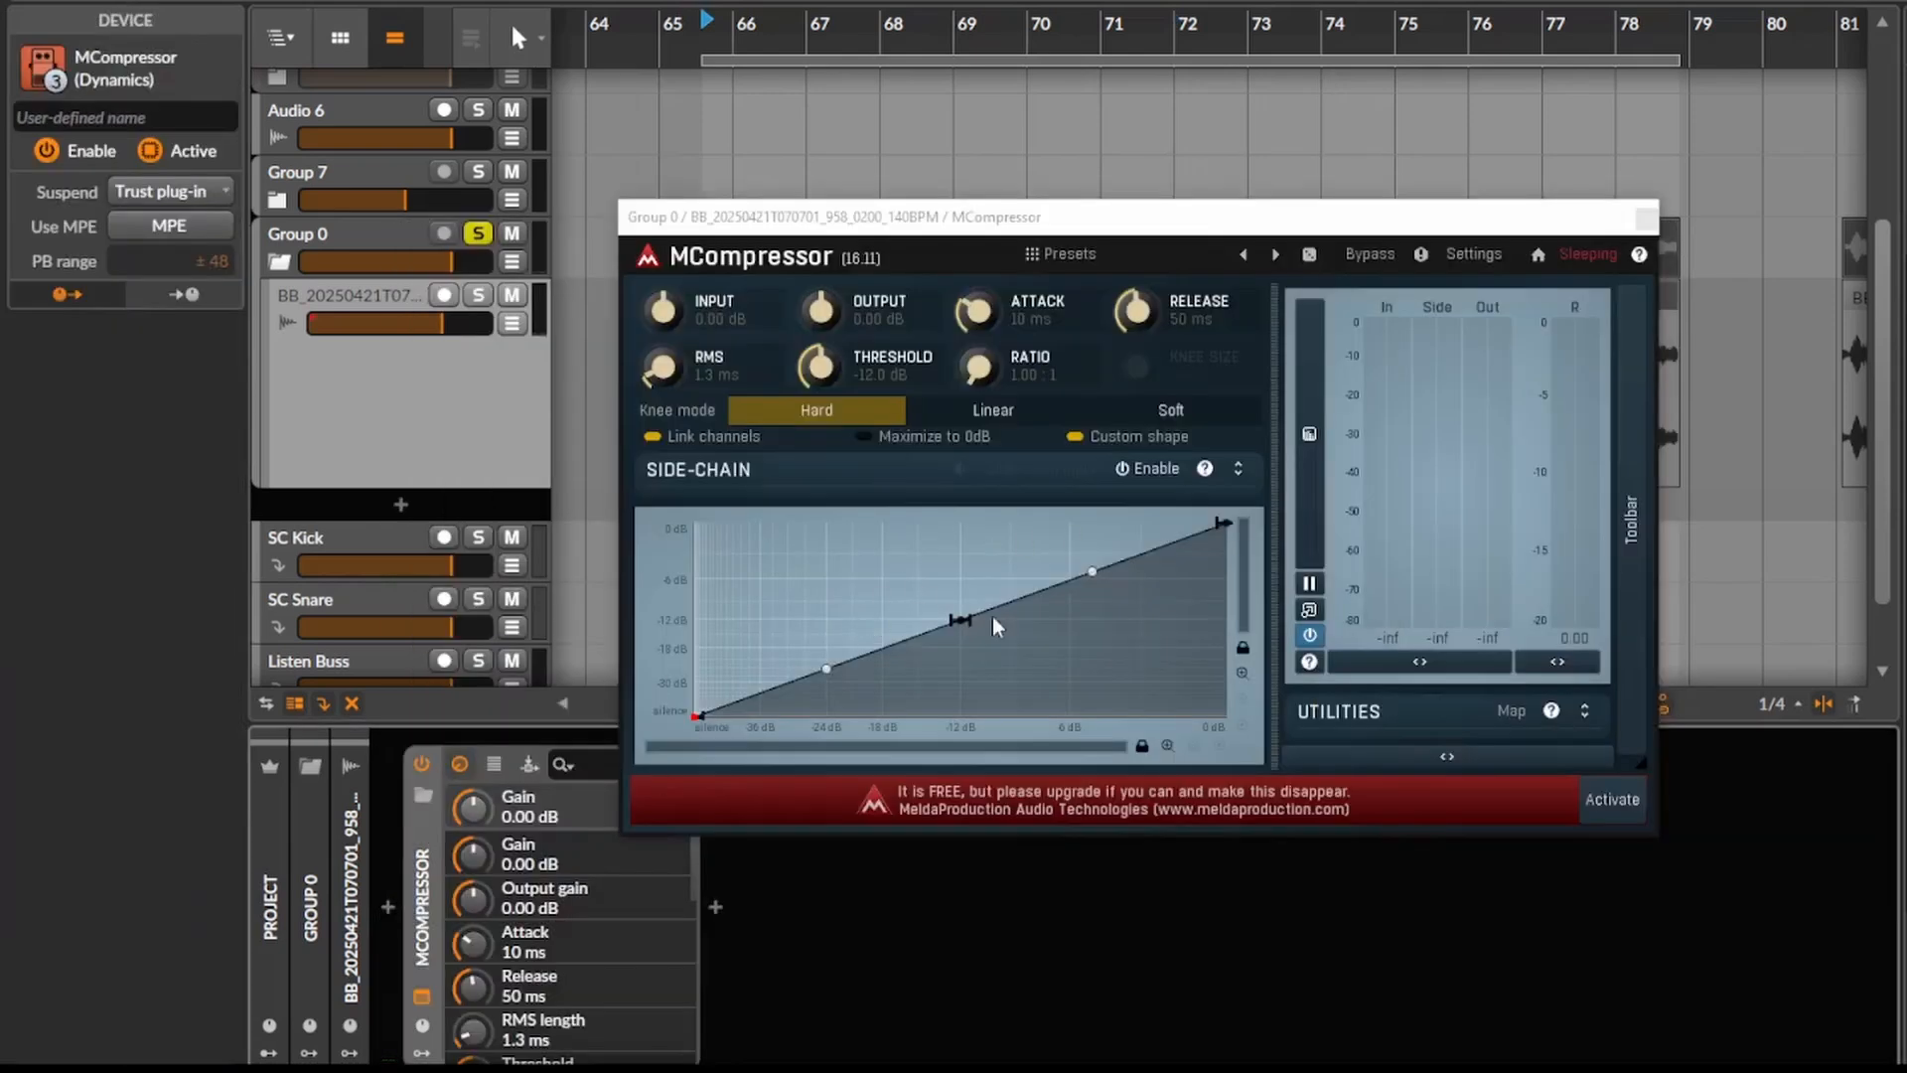
- Add a point near -24 dB on the new transfer curve and a peak at about -21 dB in, 0 dB out
key(space)
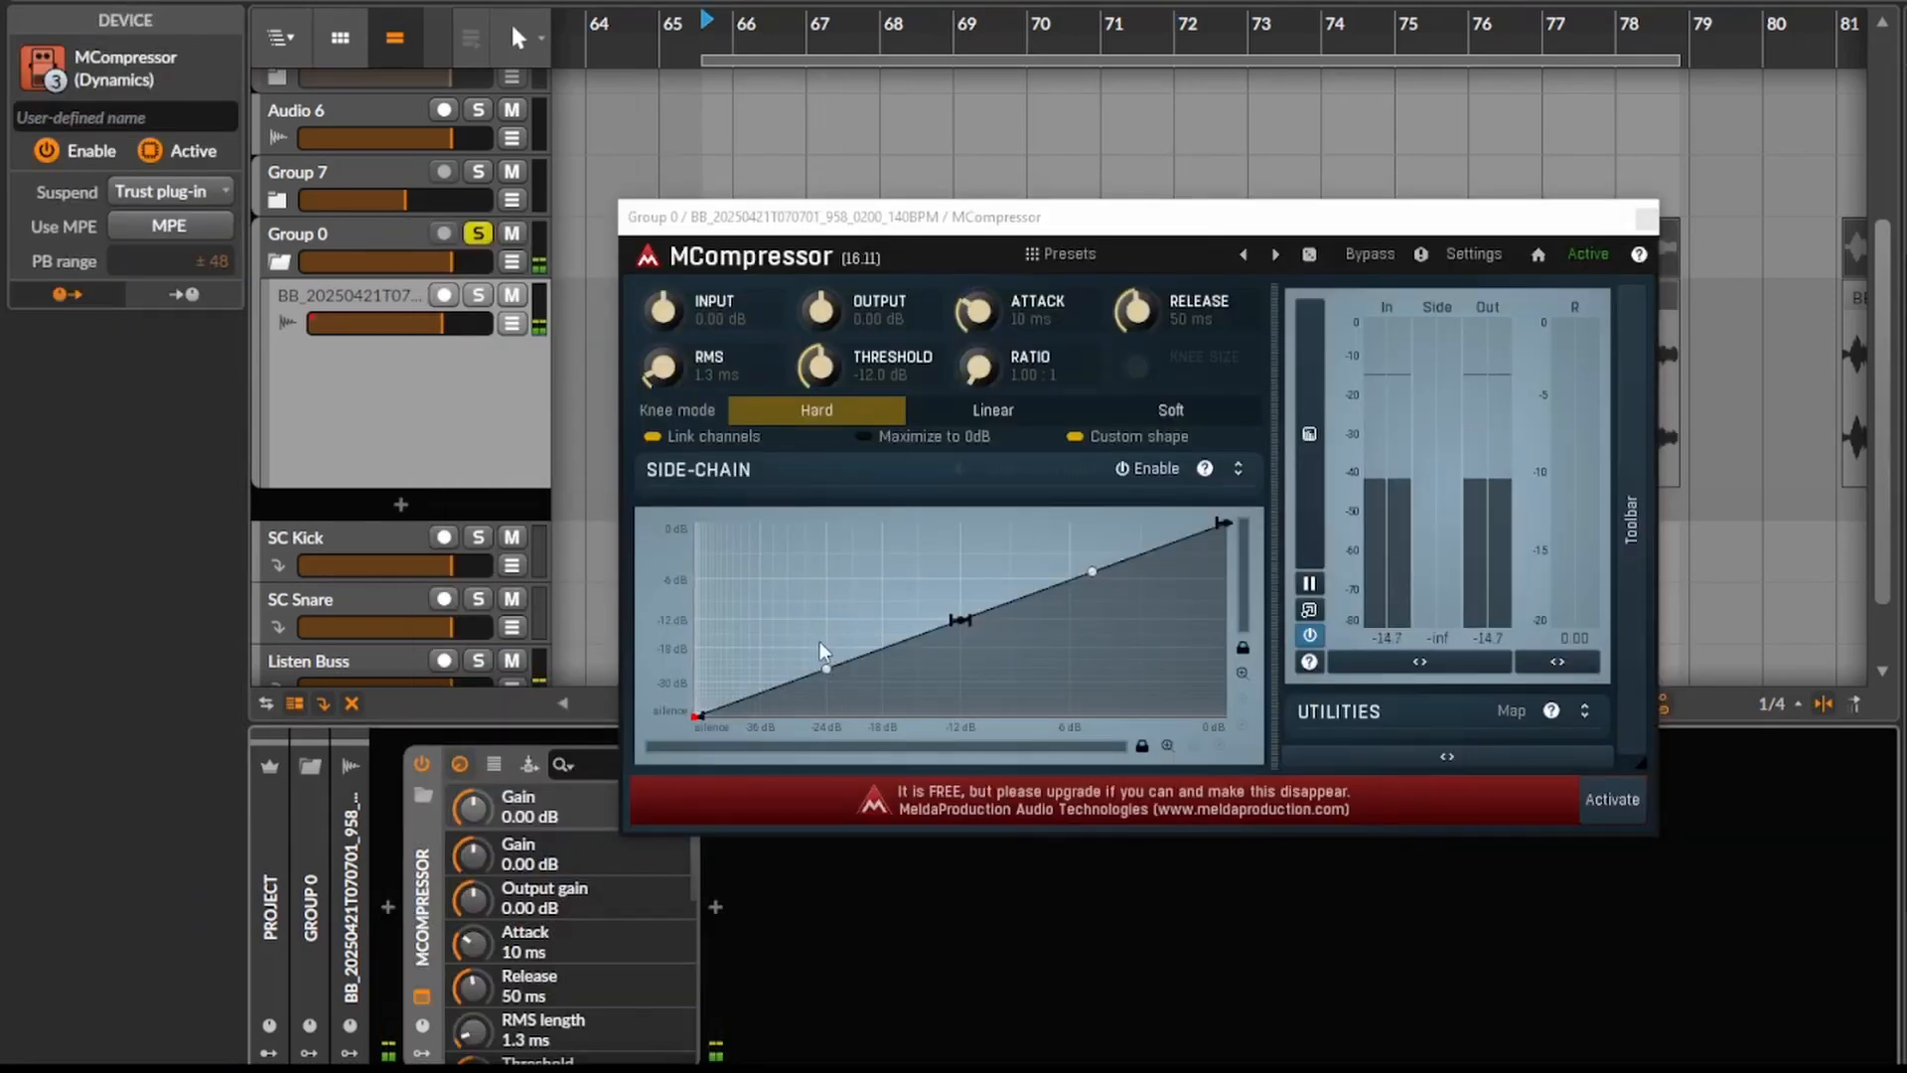
key(space)
click(825, 666)
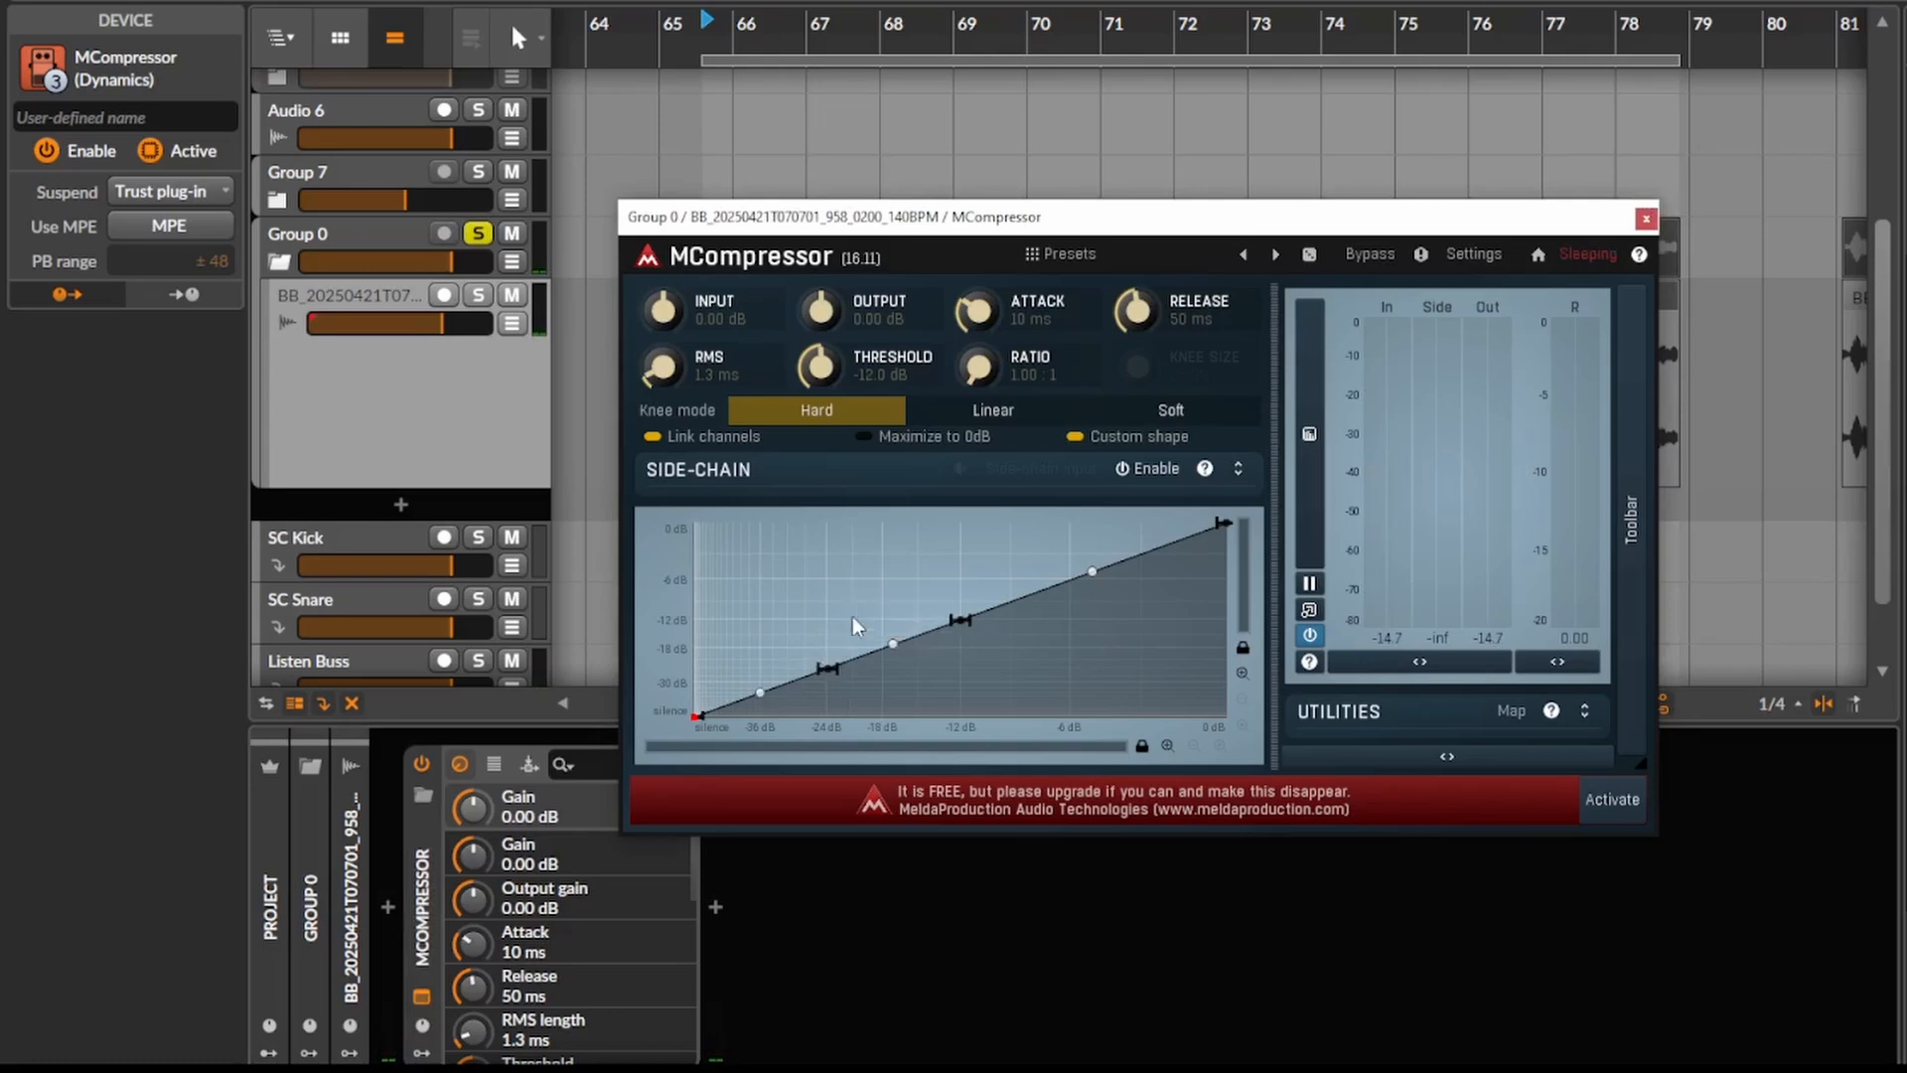
drag(843, 558, 845, 536)
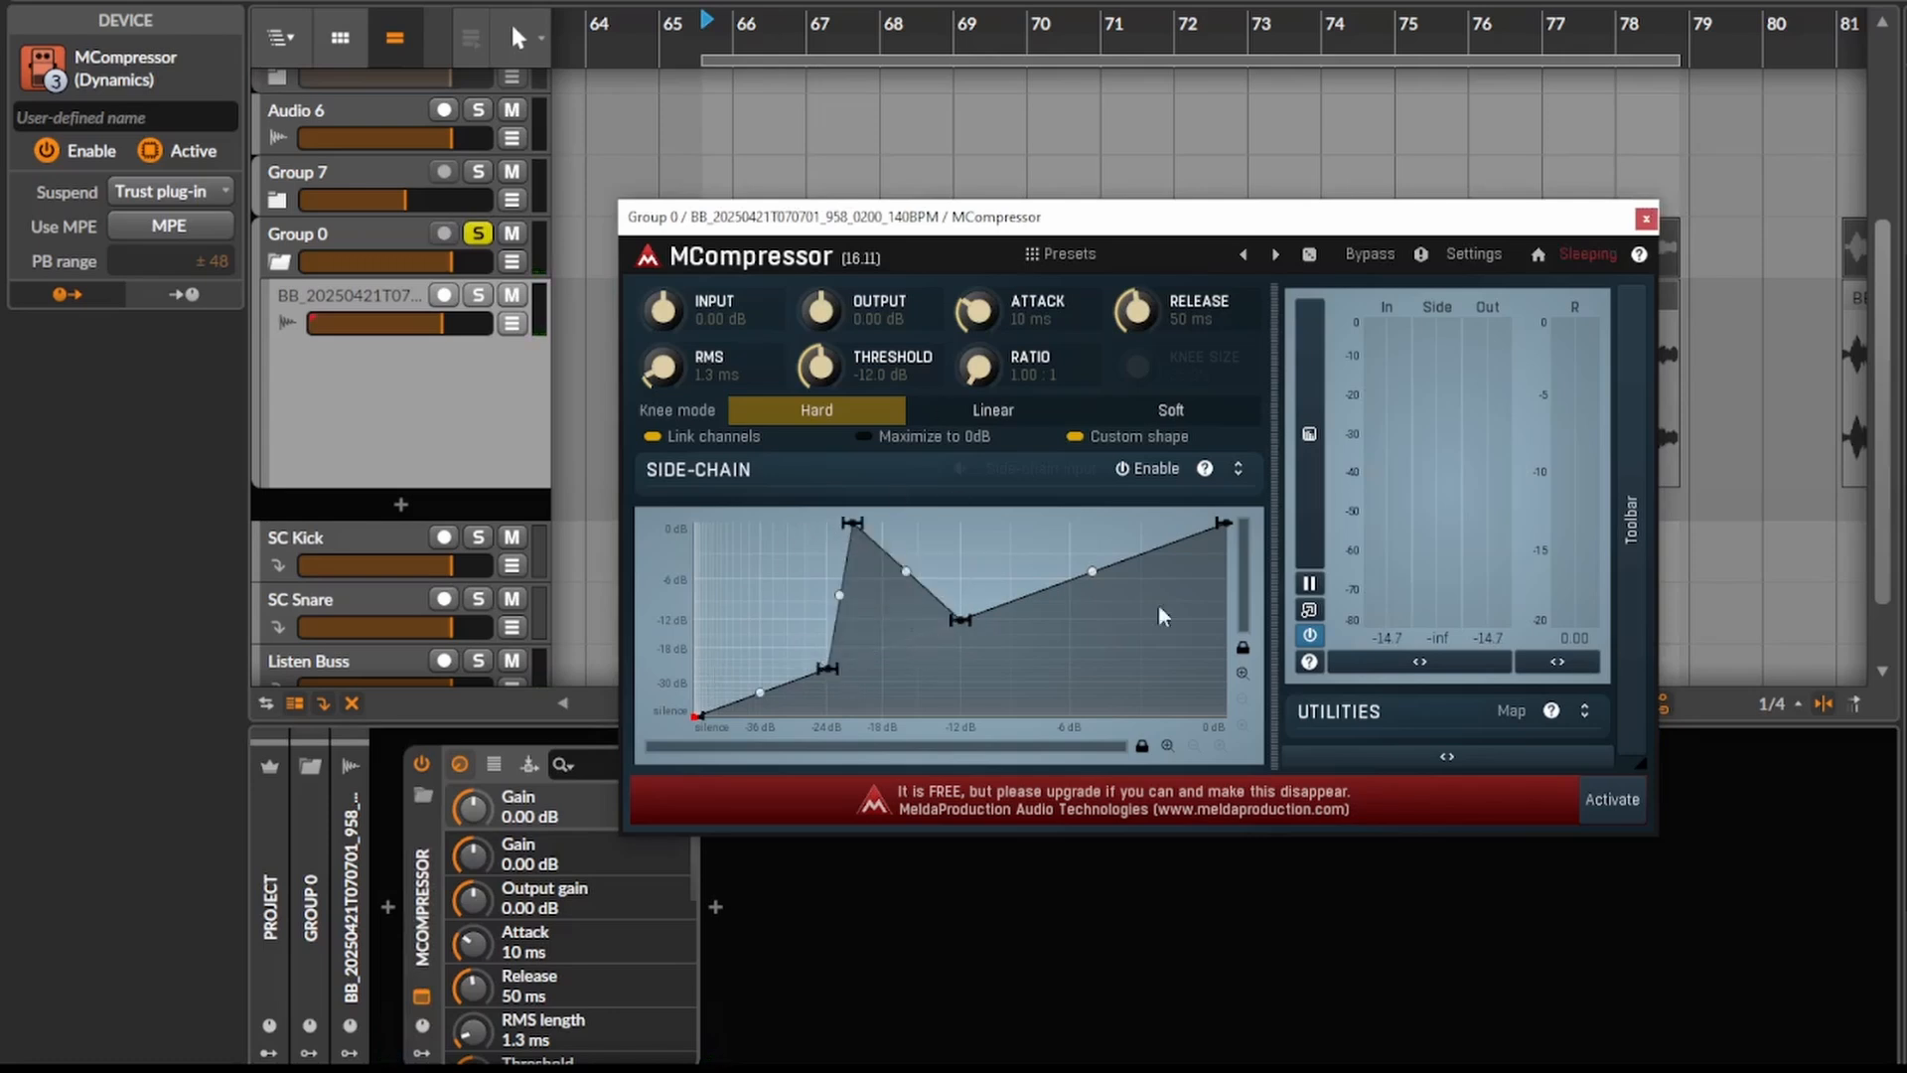
- Insert a Peak Limiter after MCompressor in the device chain
click(721, 908)
text(lim)
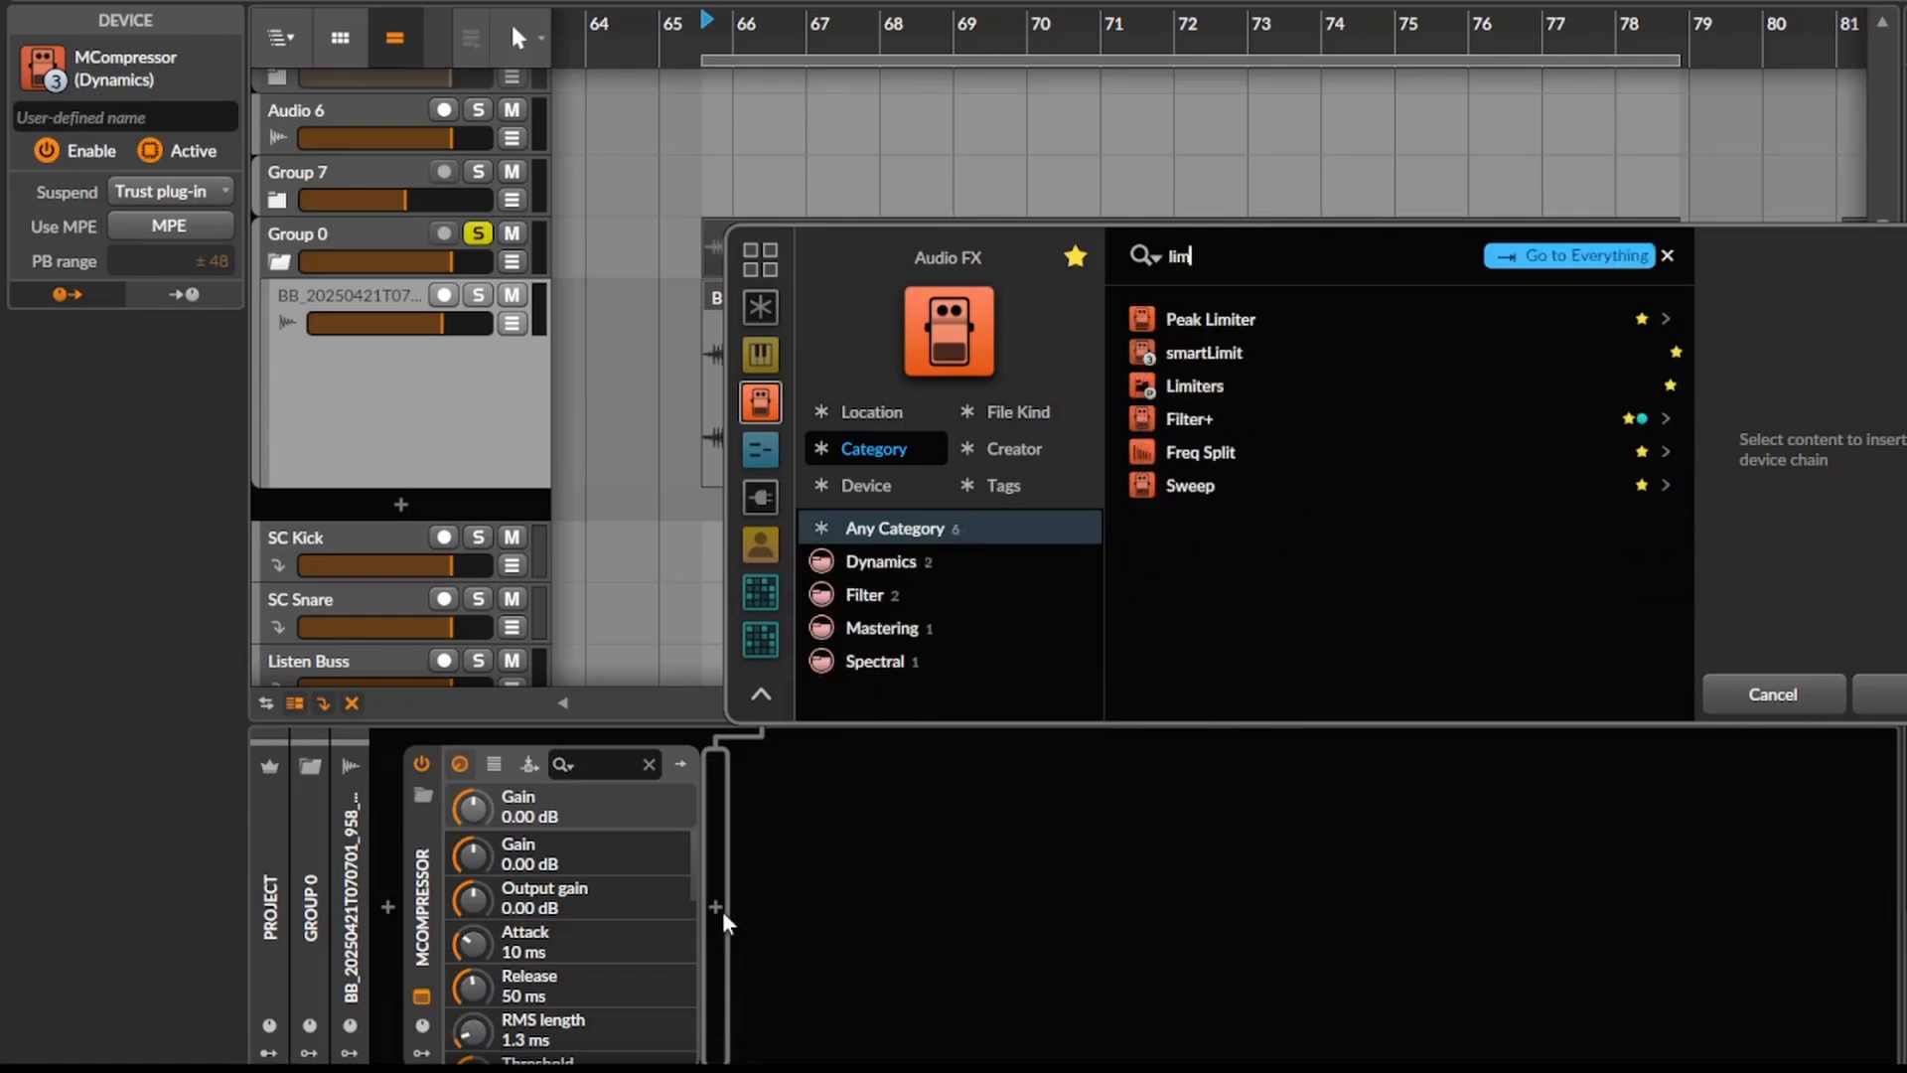
key(Return)
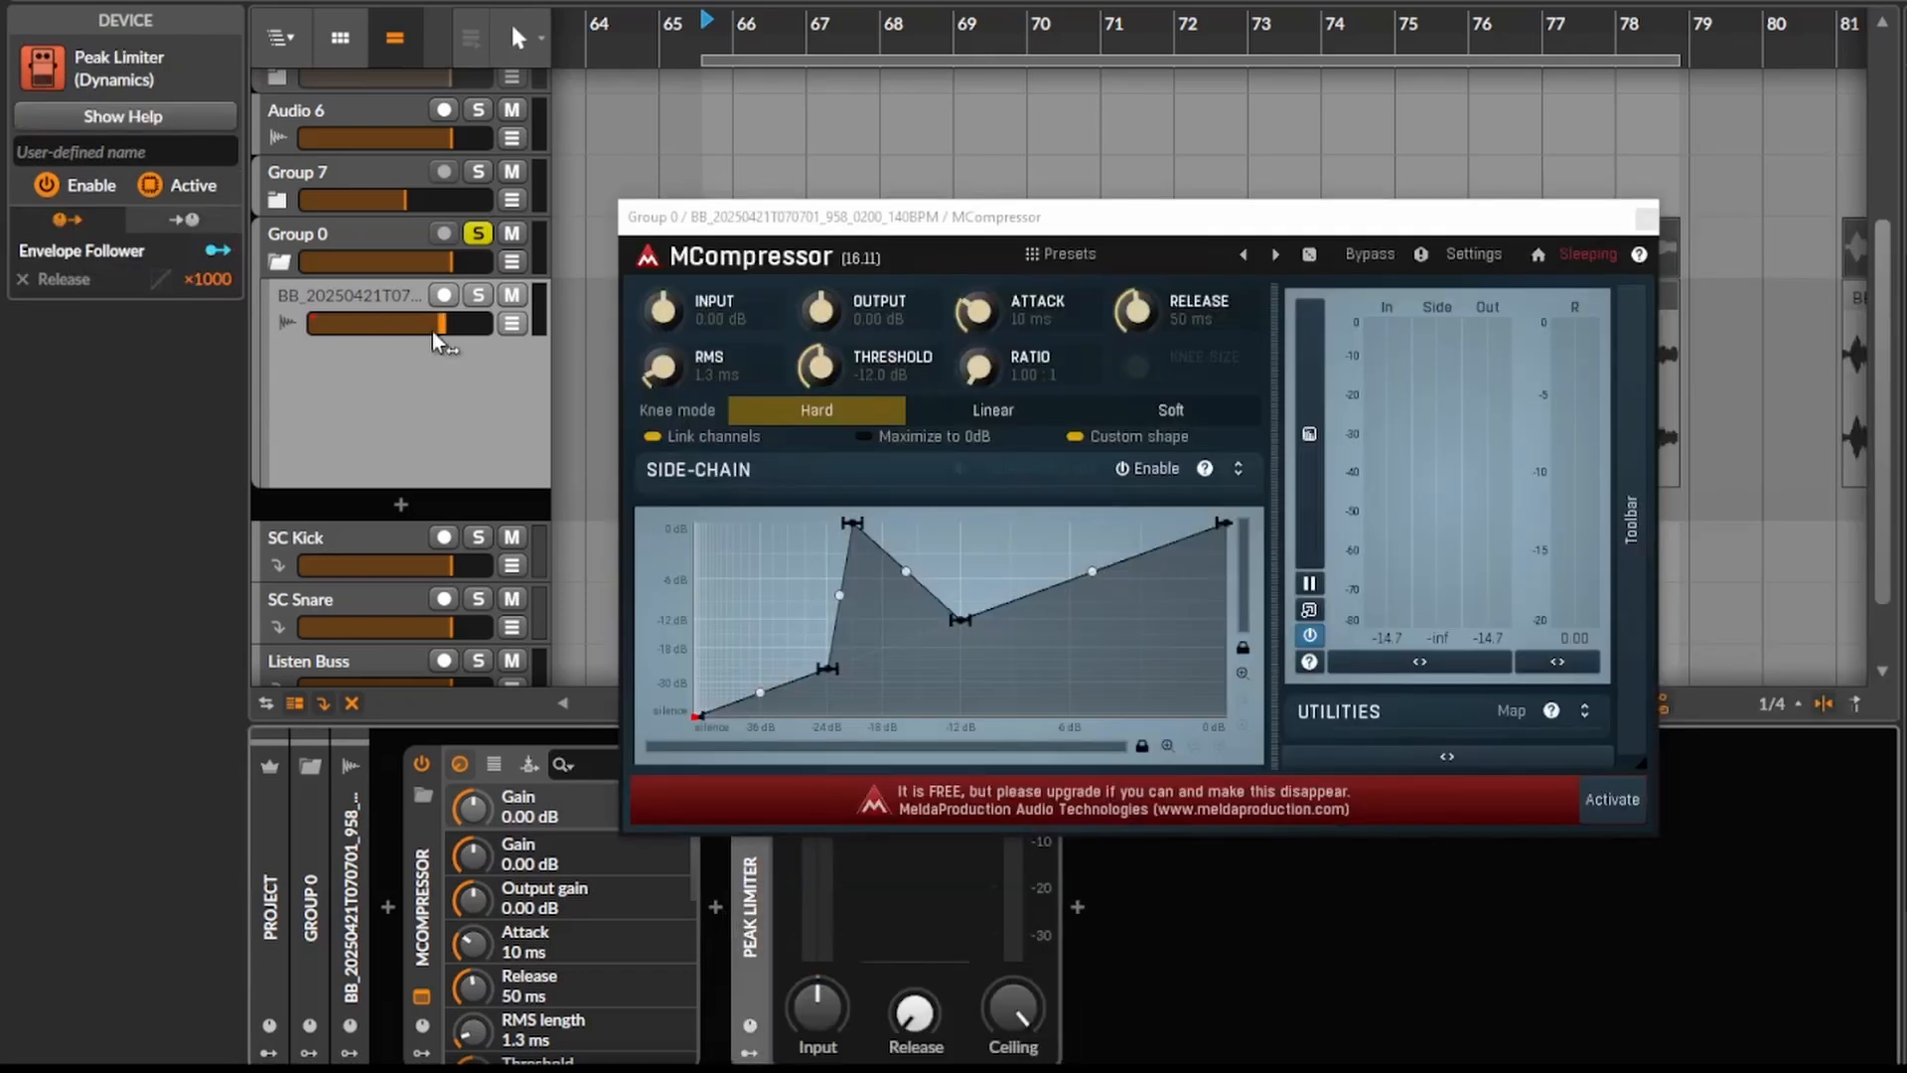
- Audition the clip, shift the curve's low point to a lower input level, and add a small peak and dip below it
key(space)
drag(827, 668, 806, 675)
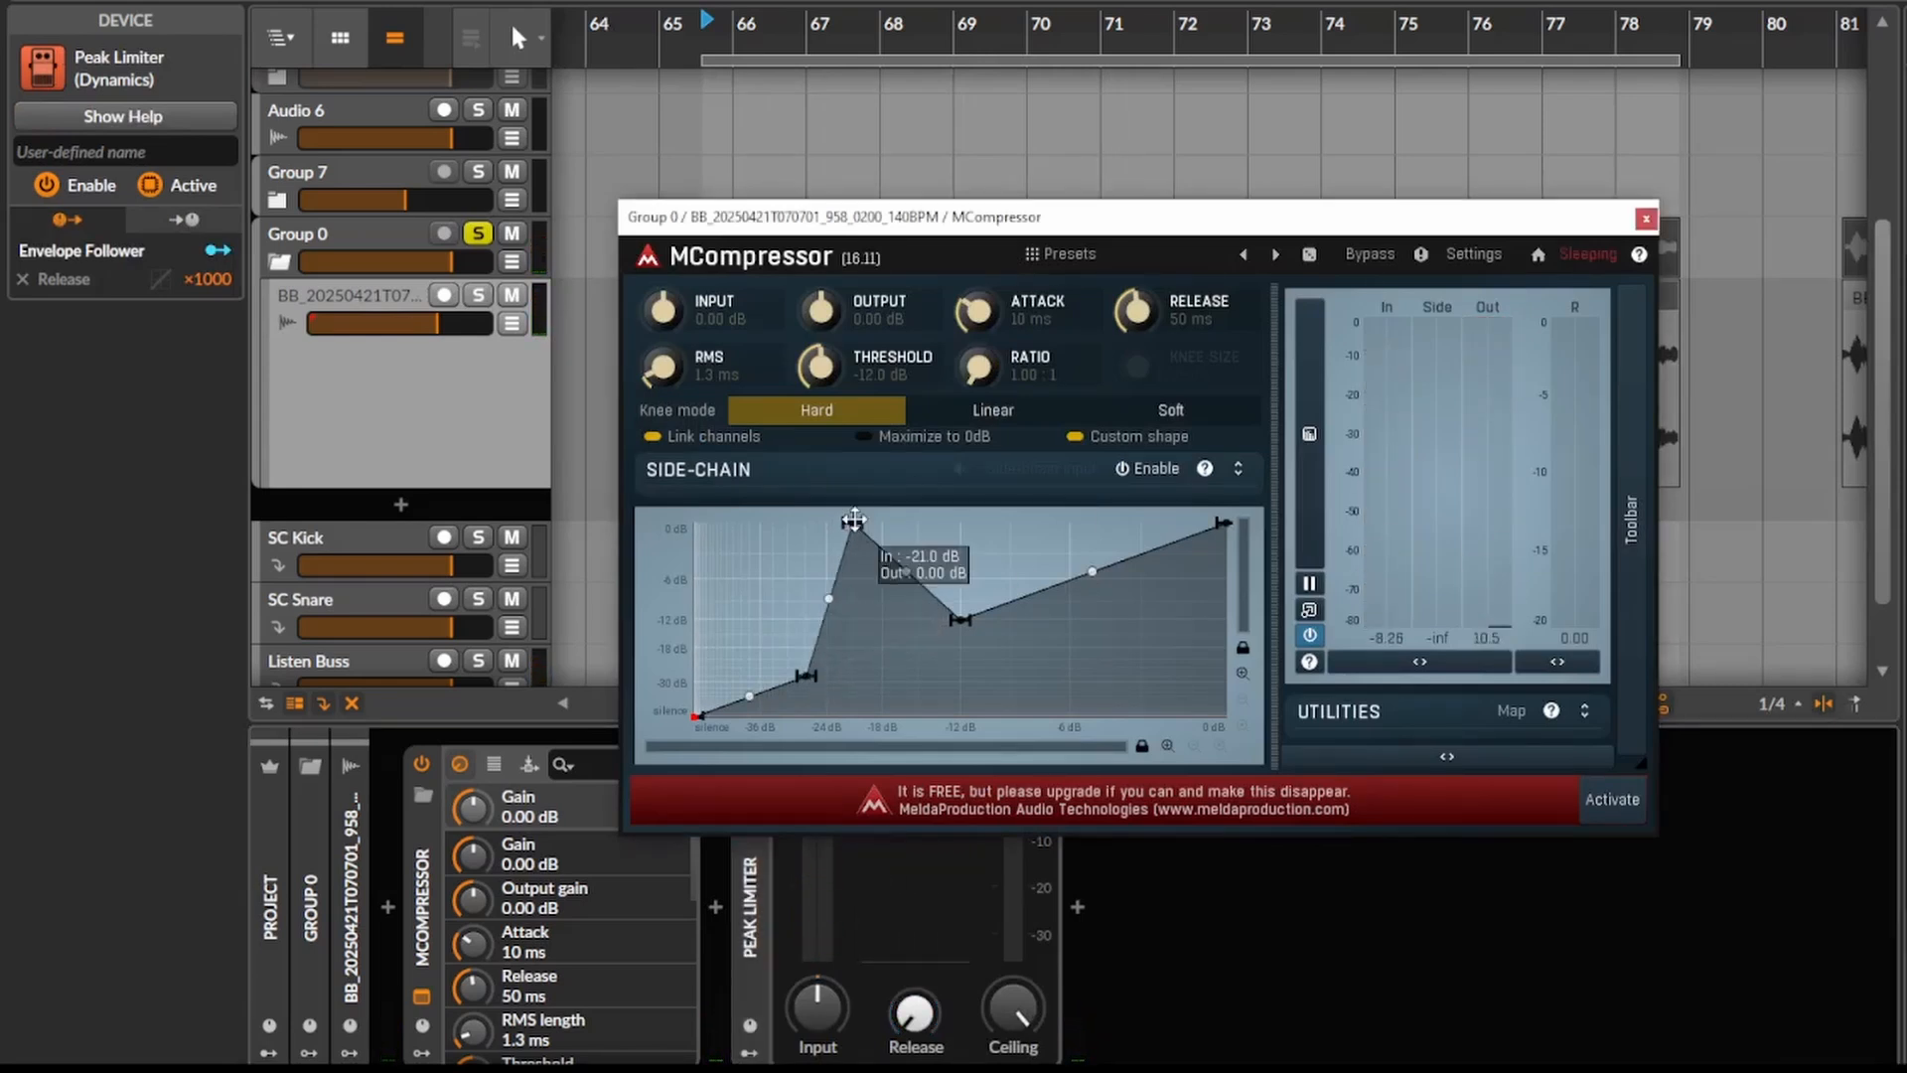
double_click(785, 608)
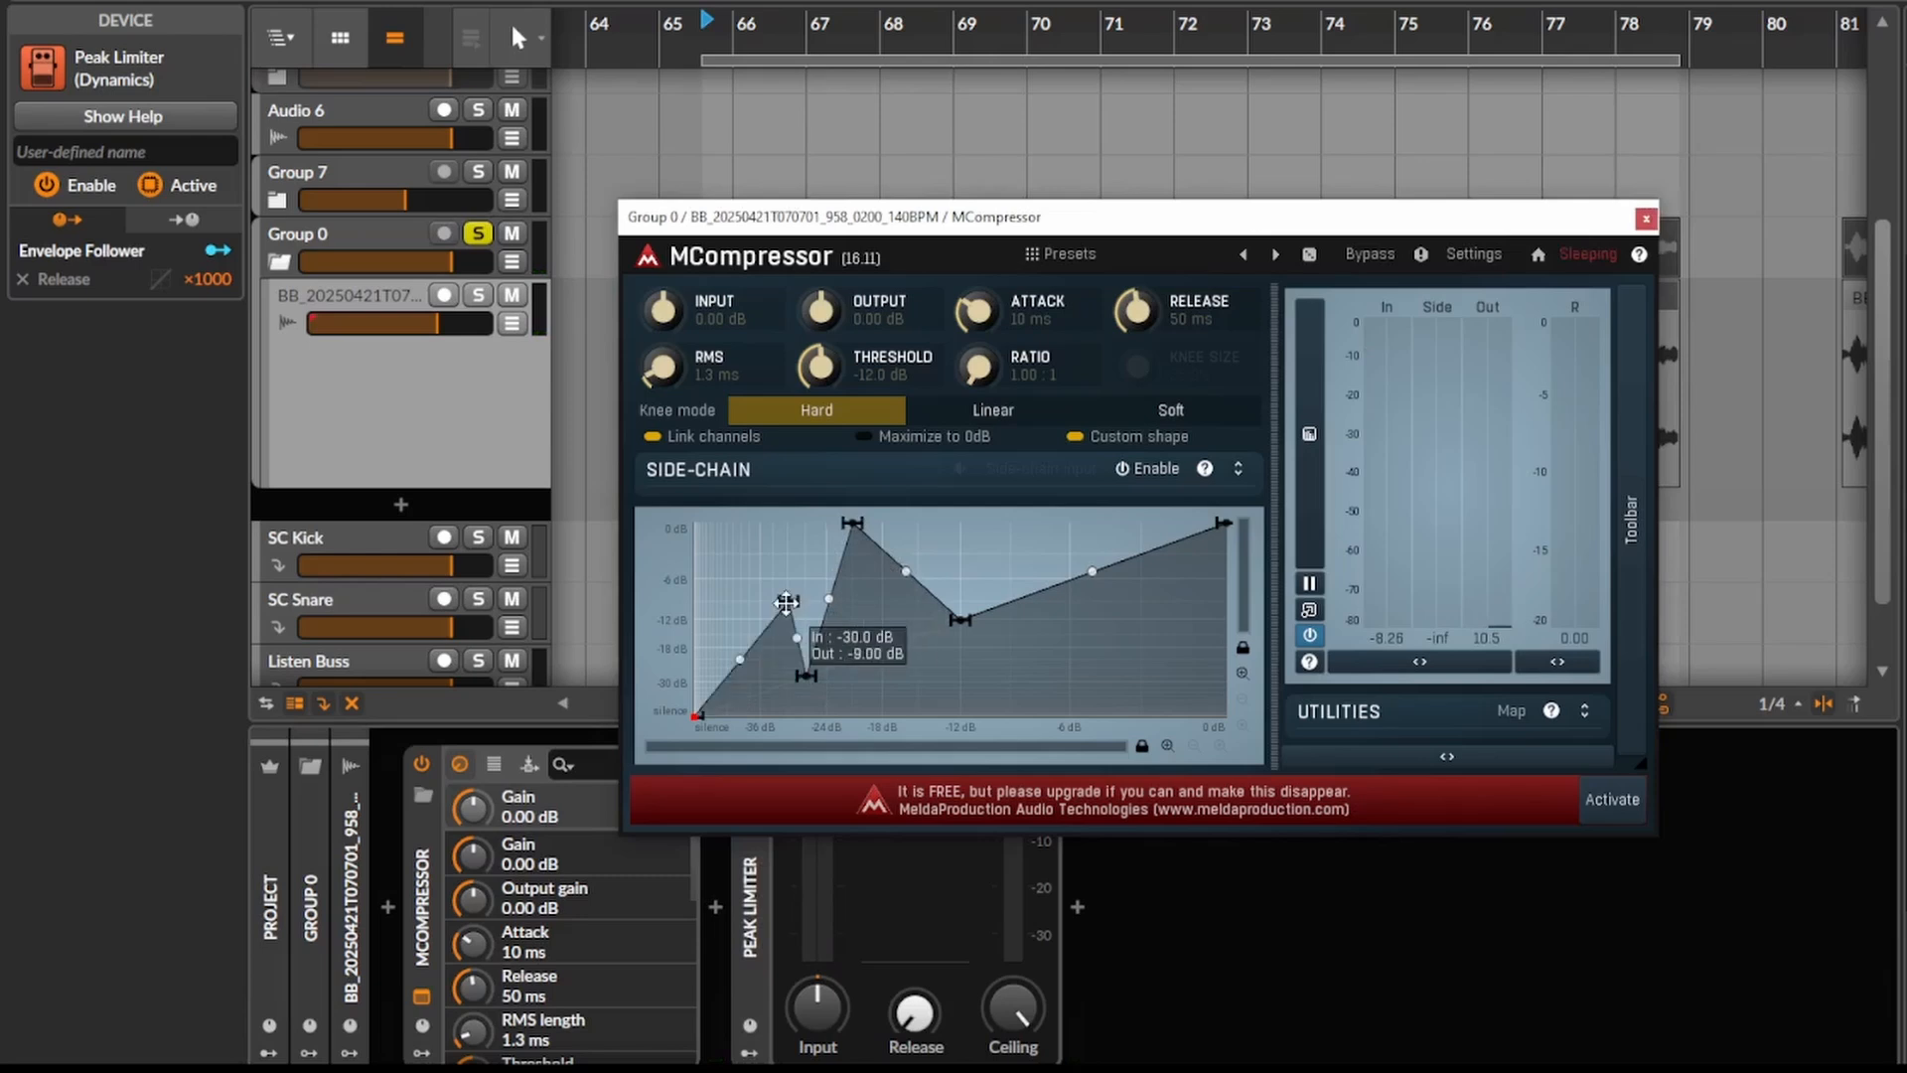
drag(784, 608, 750, 635)
double_click(775, 695)
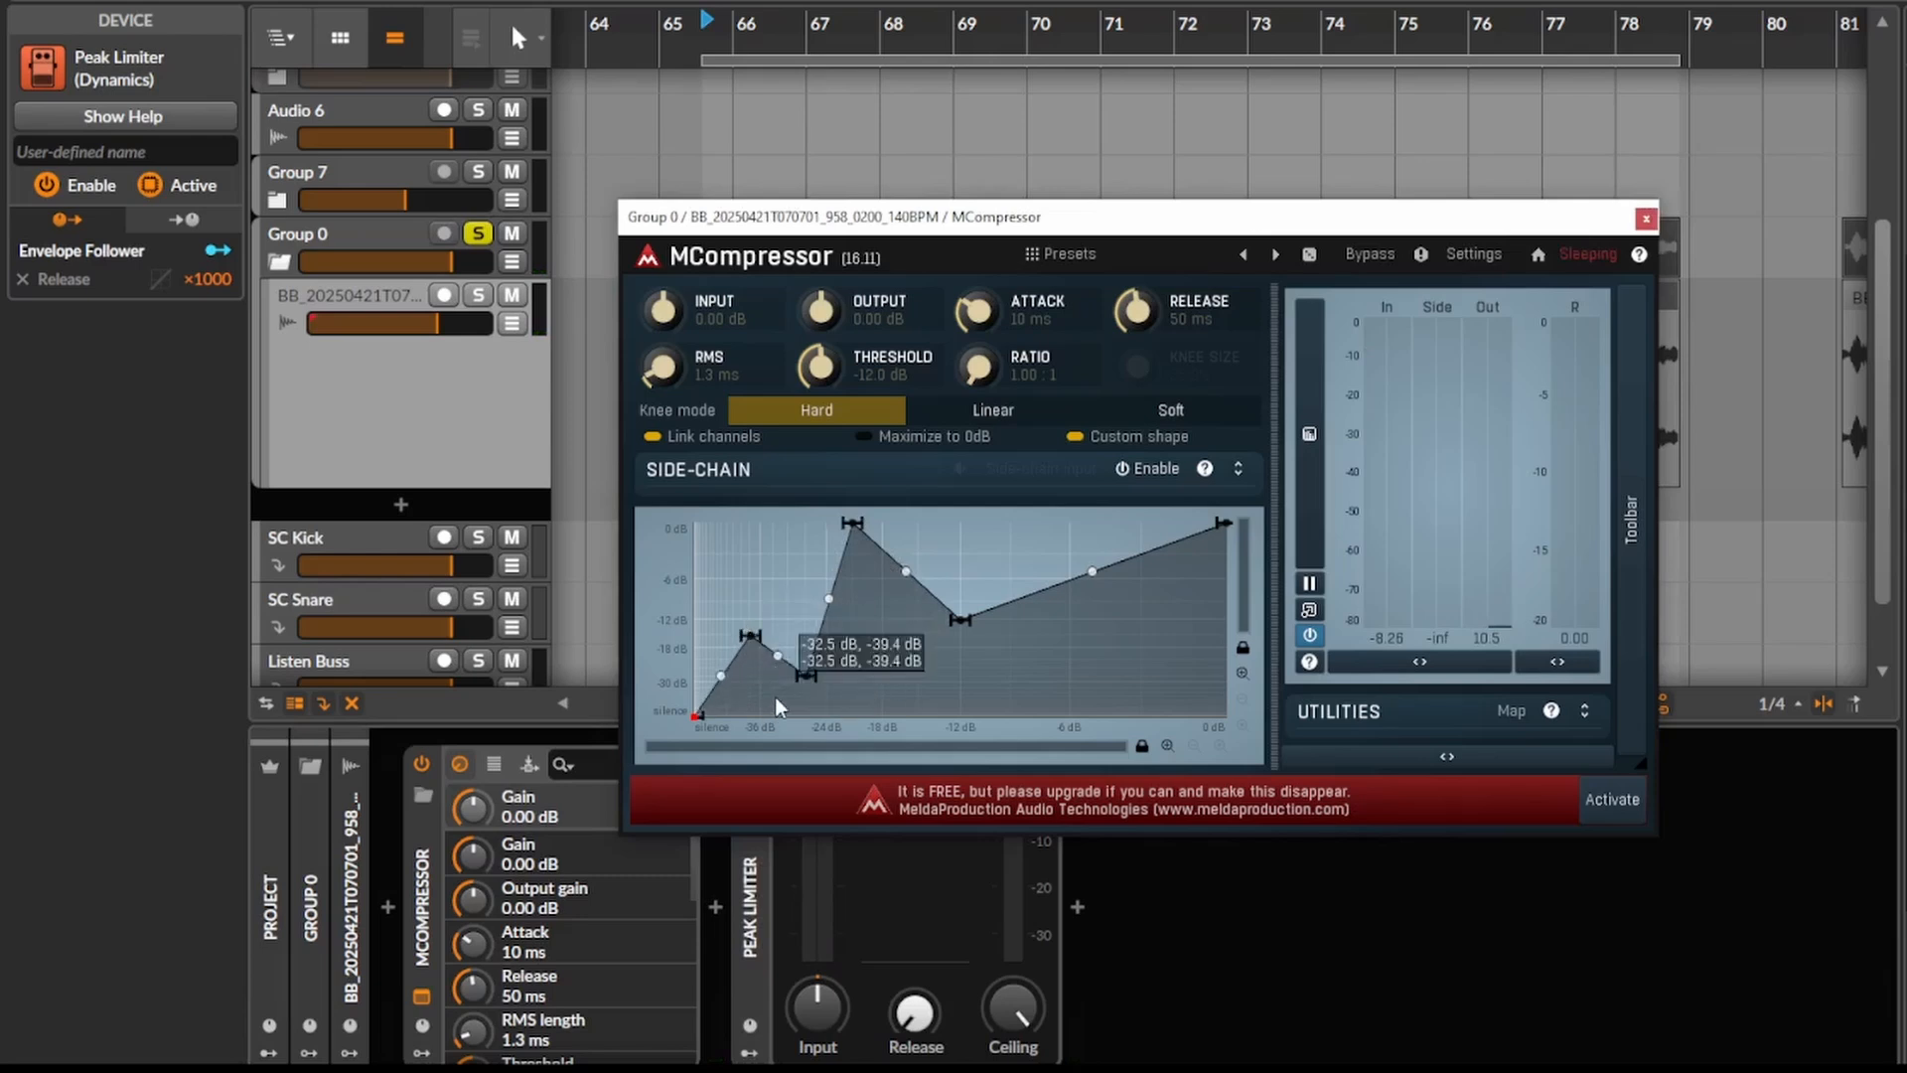
- Add a second 0 dB peak above the -12 dB point and a deep dip near -6 dB input on the transfer curve
double_click(1012, 526)
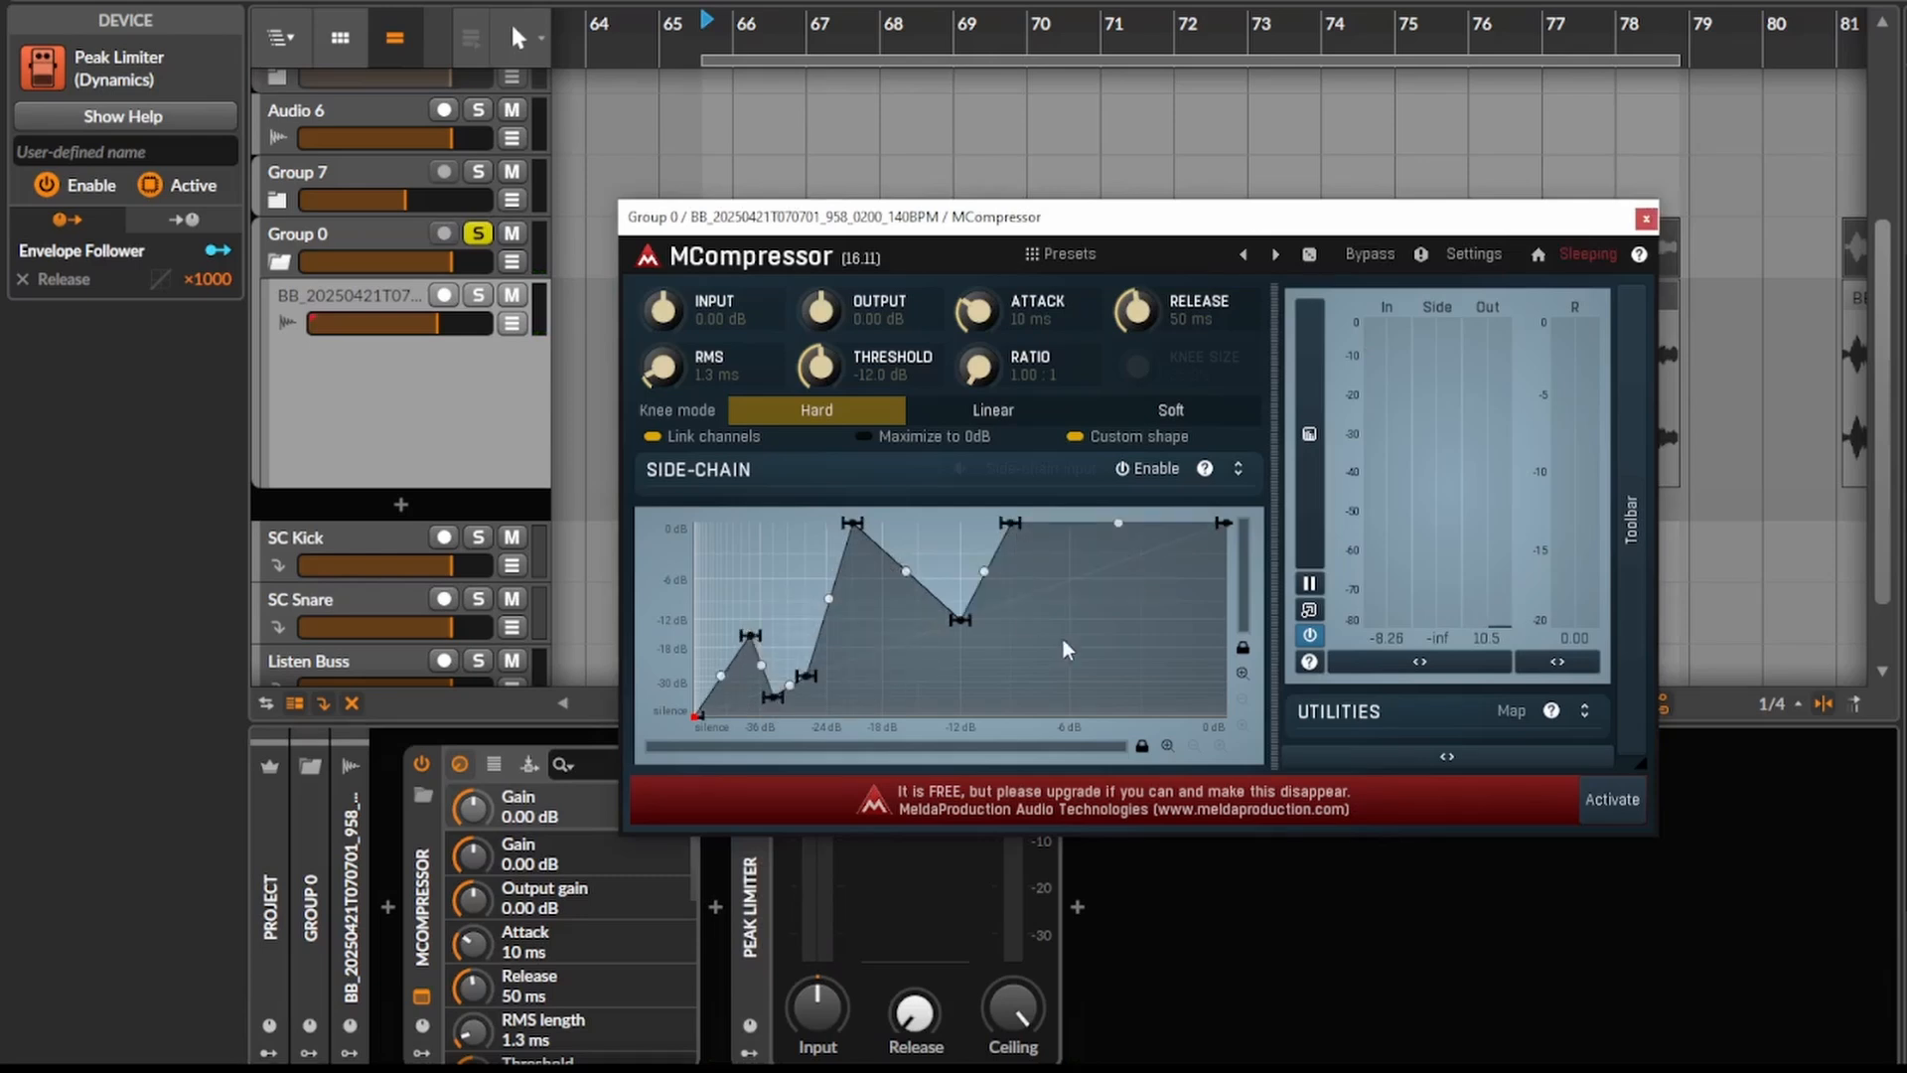
double_click(1070, 651)
drag(1070, 651, 1070, 668)
- Audition the clip and bend the slopes around the -12 dB point and after the second 0 dB peak downward
key(space)
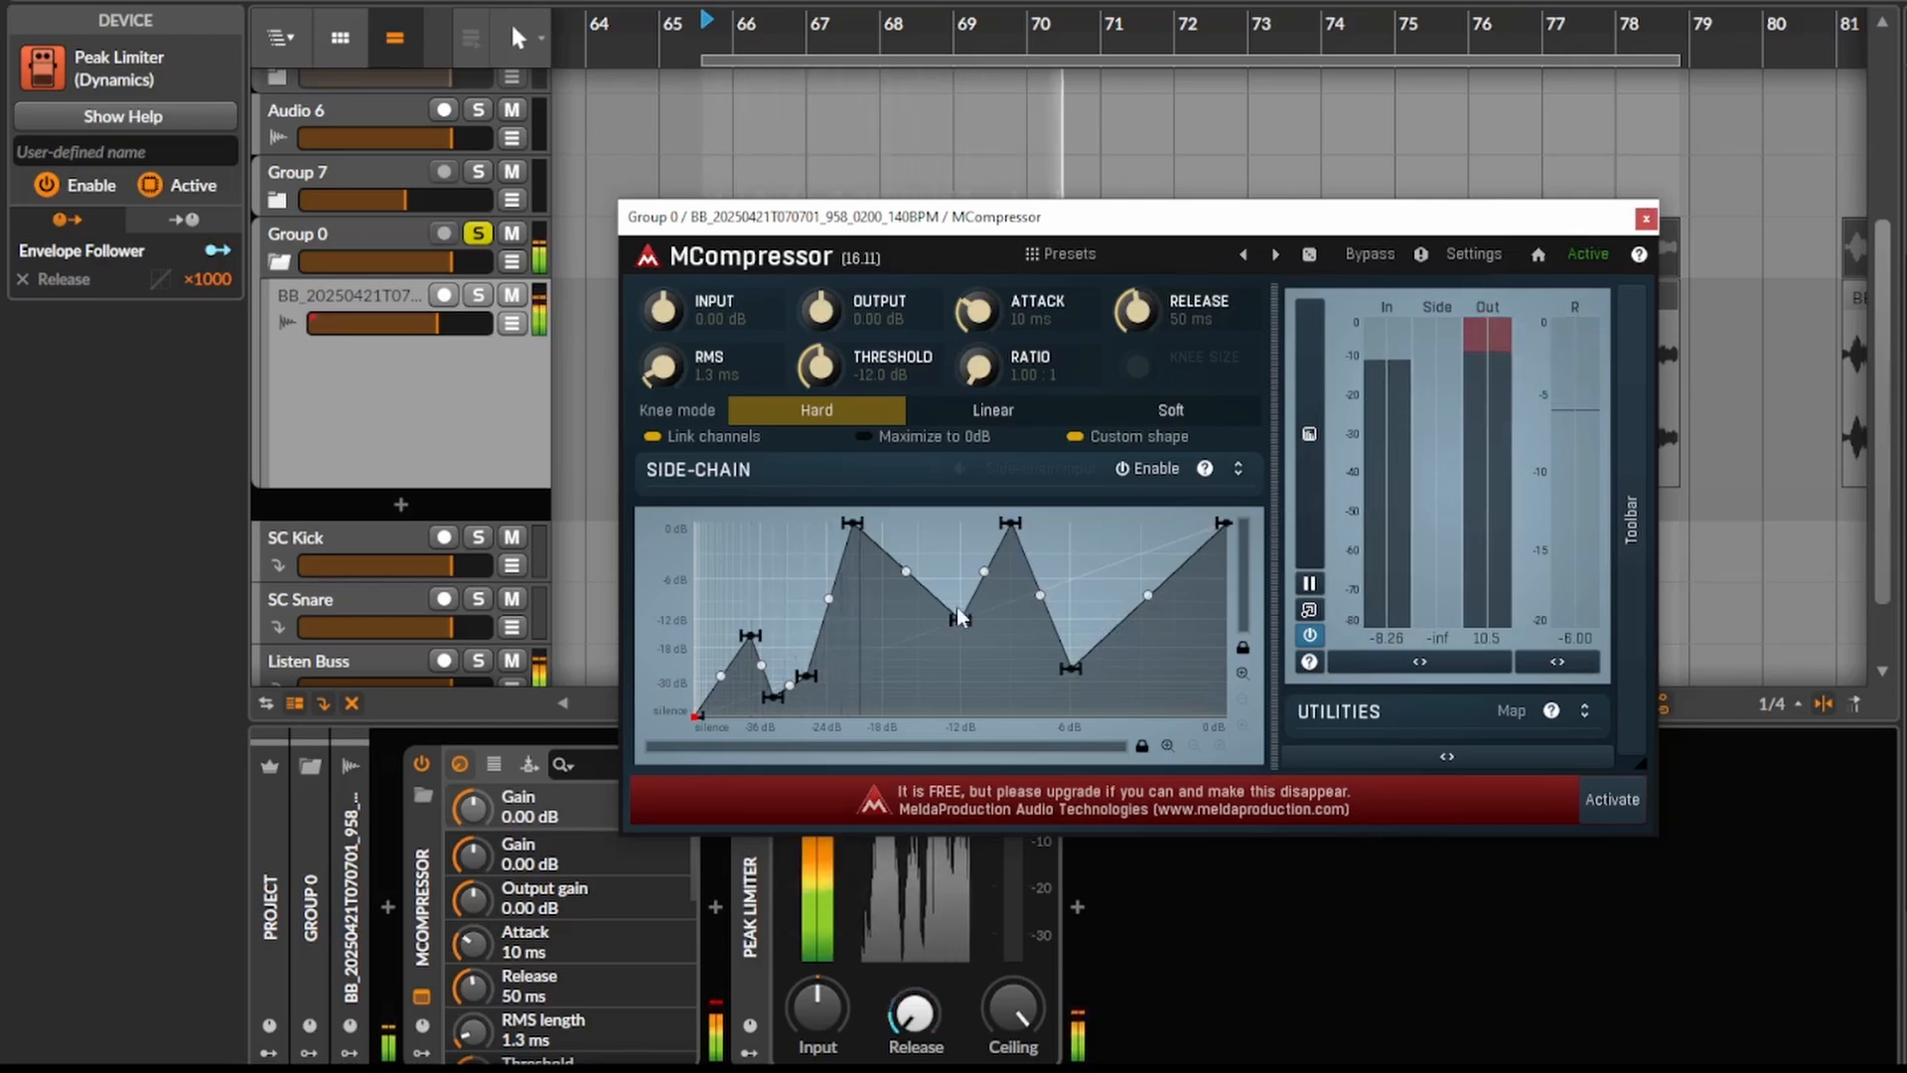
drag(905, 571, 829, 644)
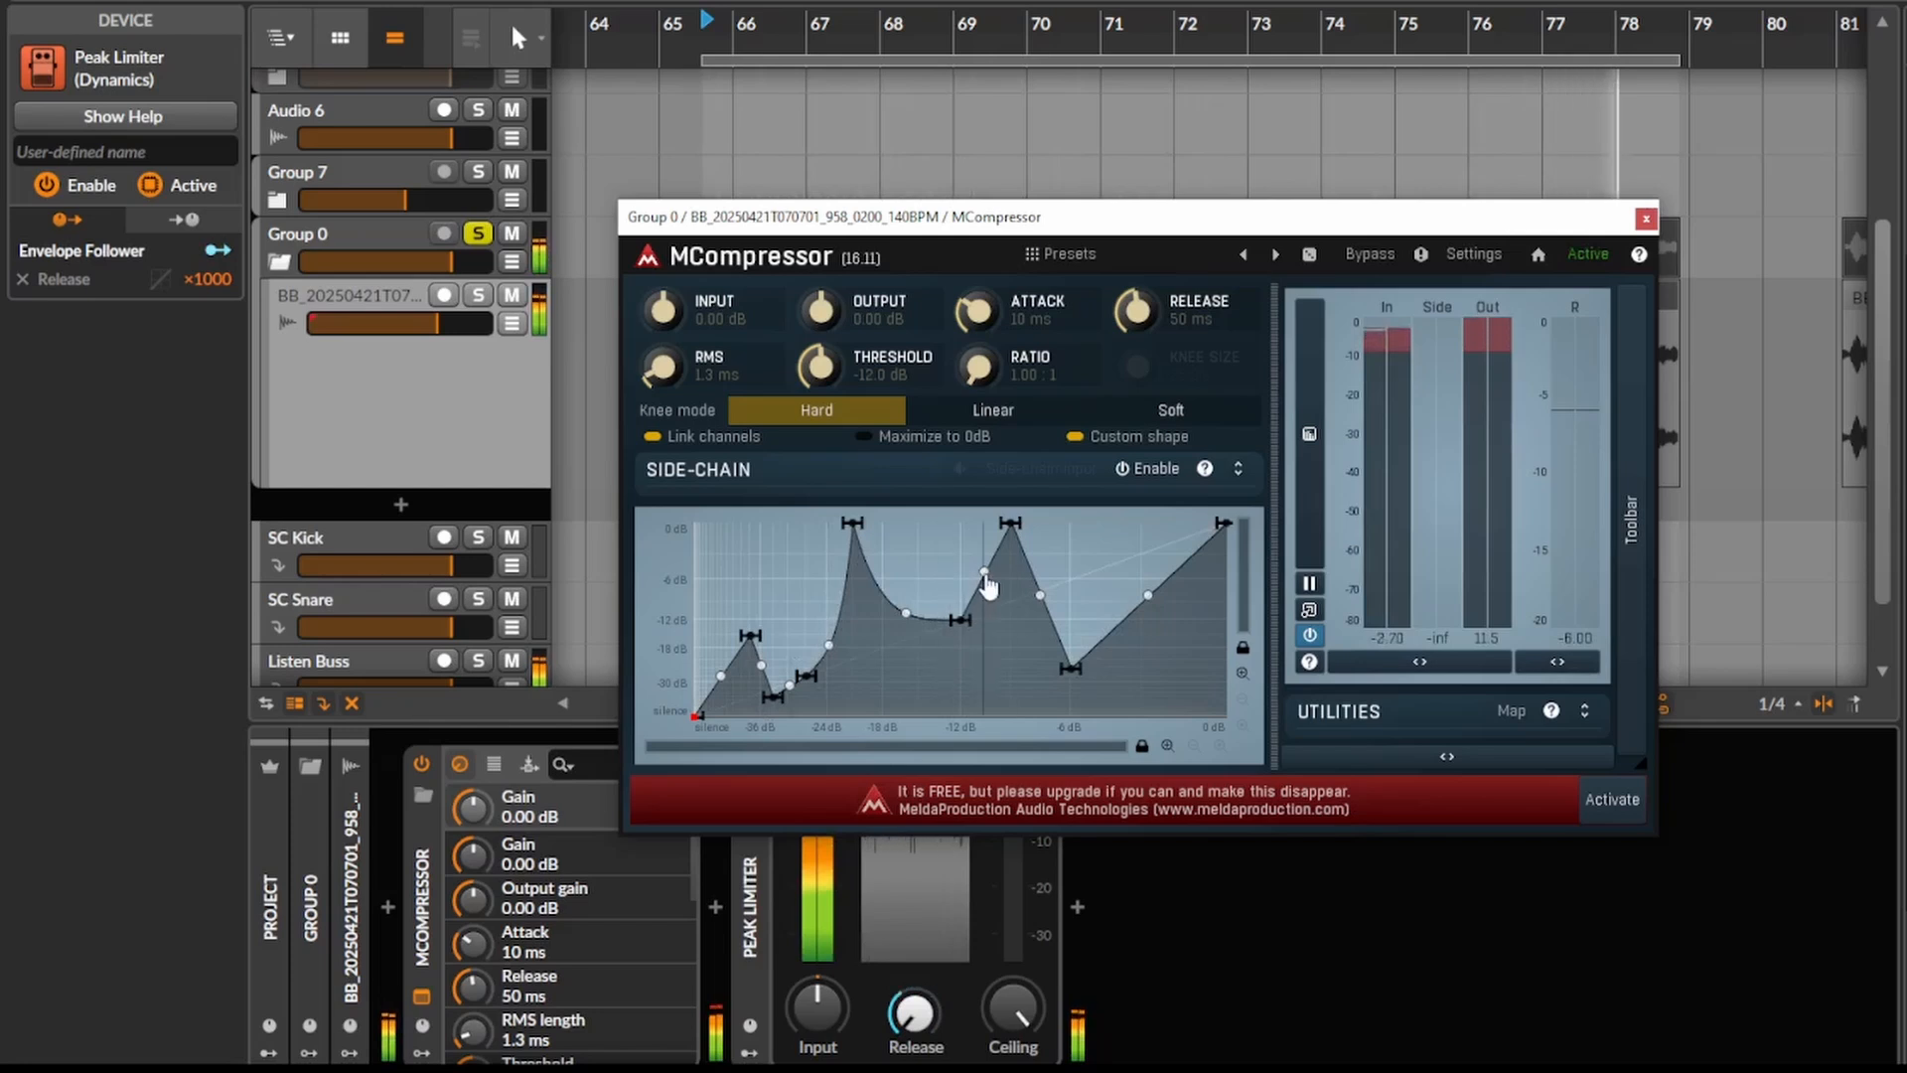
drag(984, 573, 988, 675)
drag(1040, 597, 971, 868)
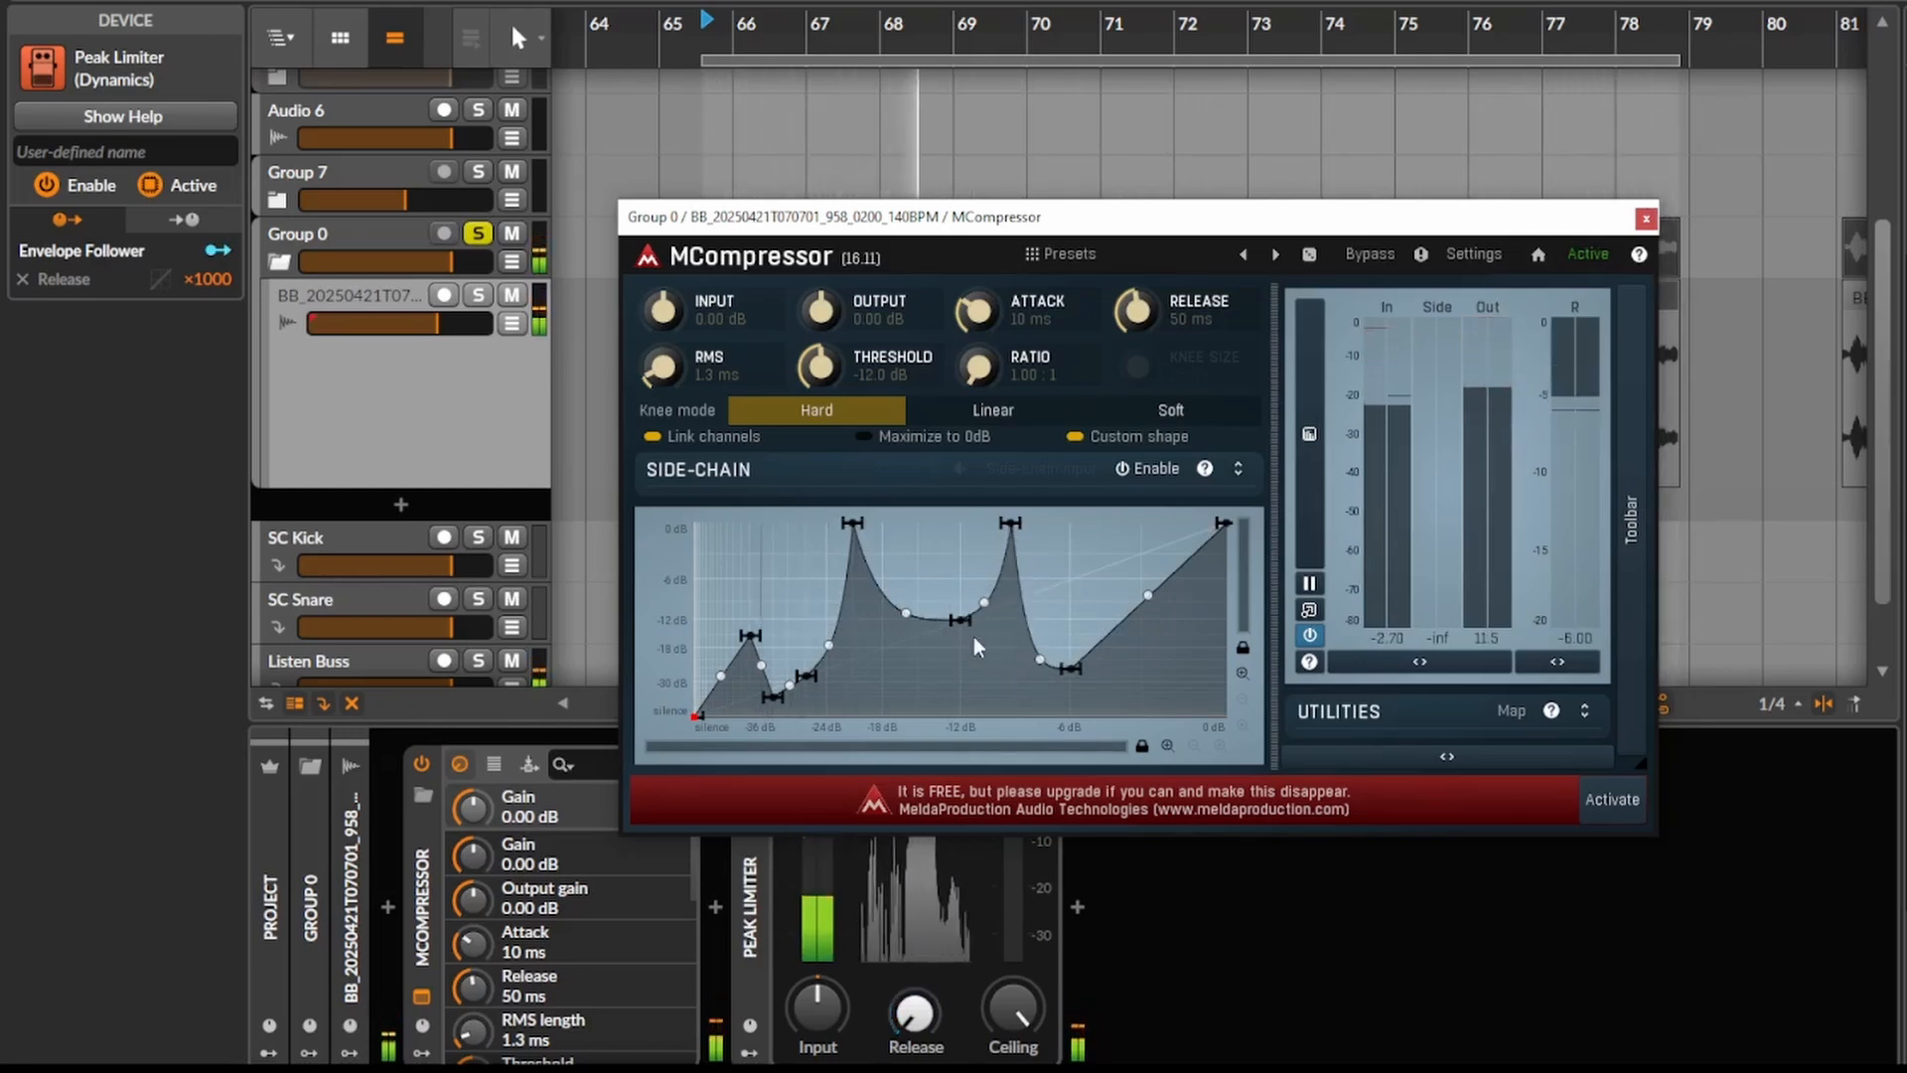
- Set MCompressor's attack to 3.1 ms and release to 5.9 ms, stop playback, and close its window
drag(982, 311, 1080, 392)
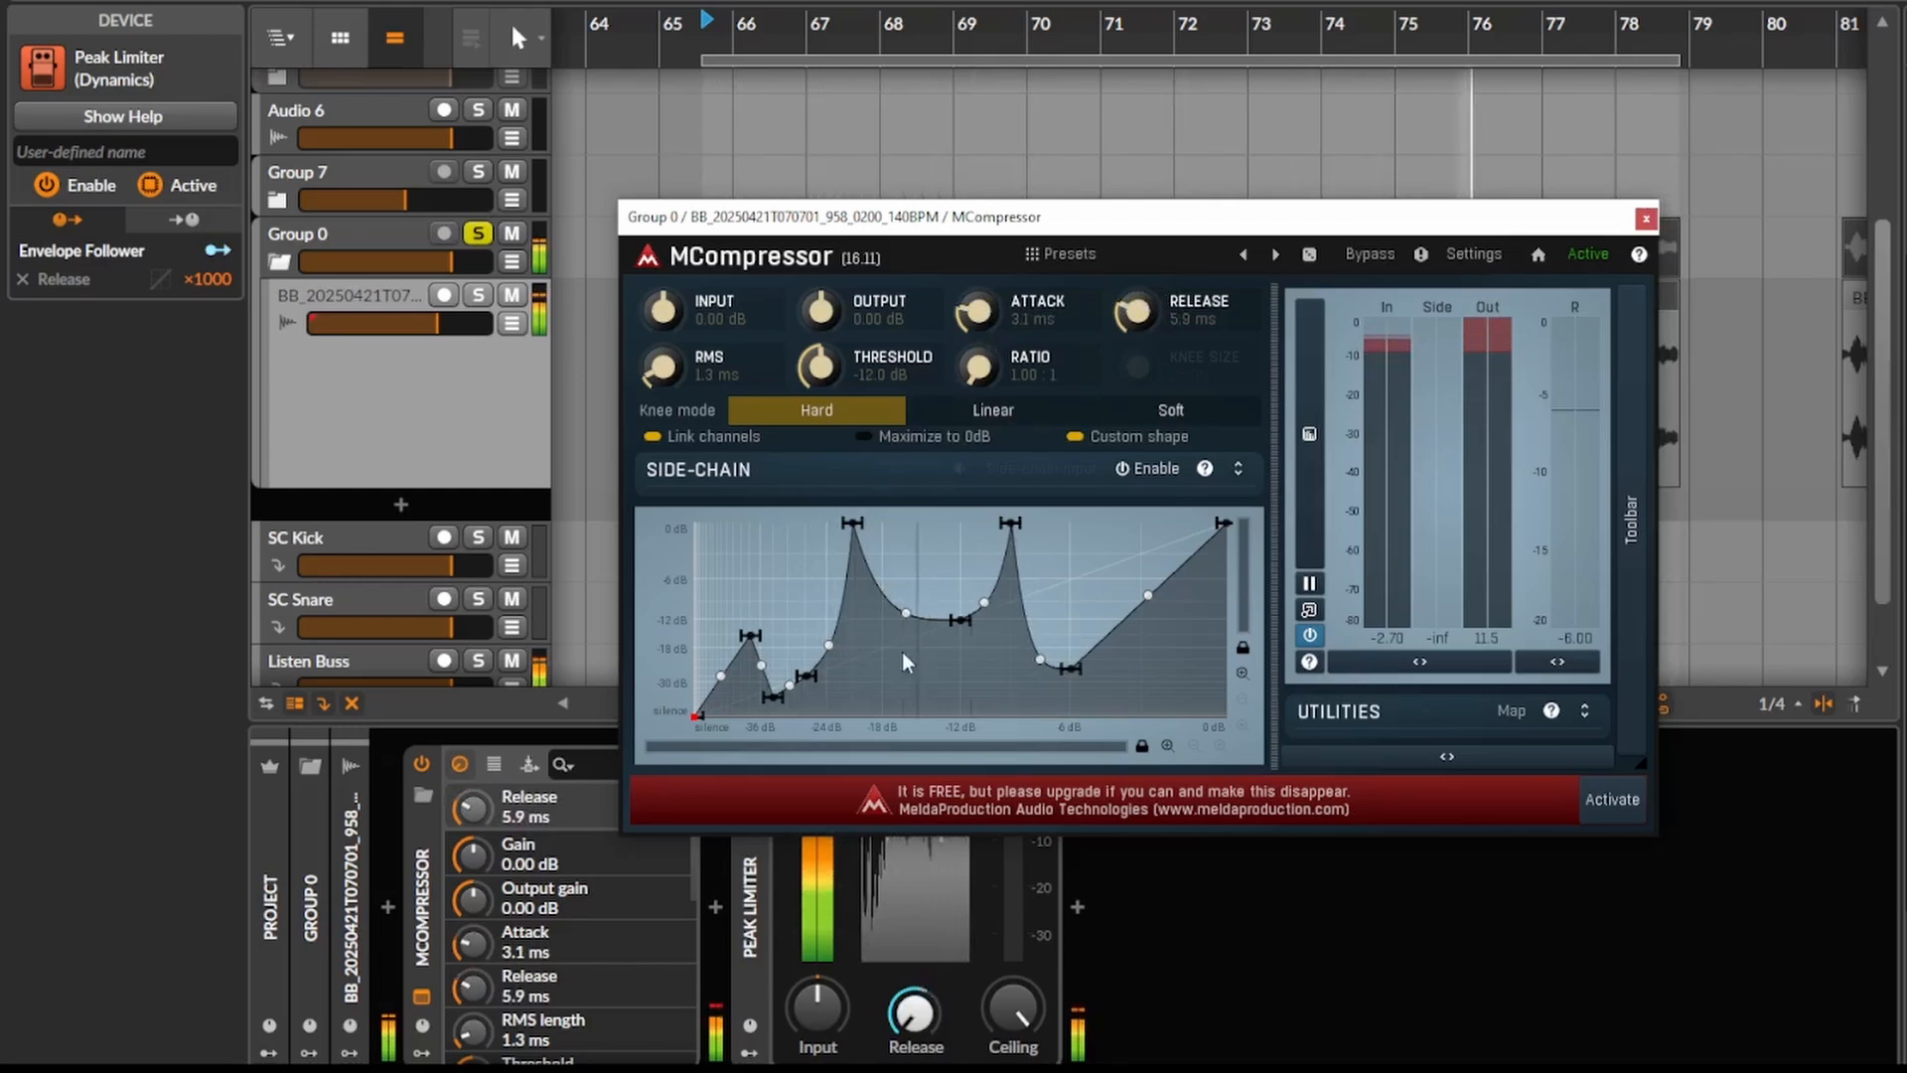
key(space)
click(1646, 219)
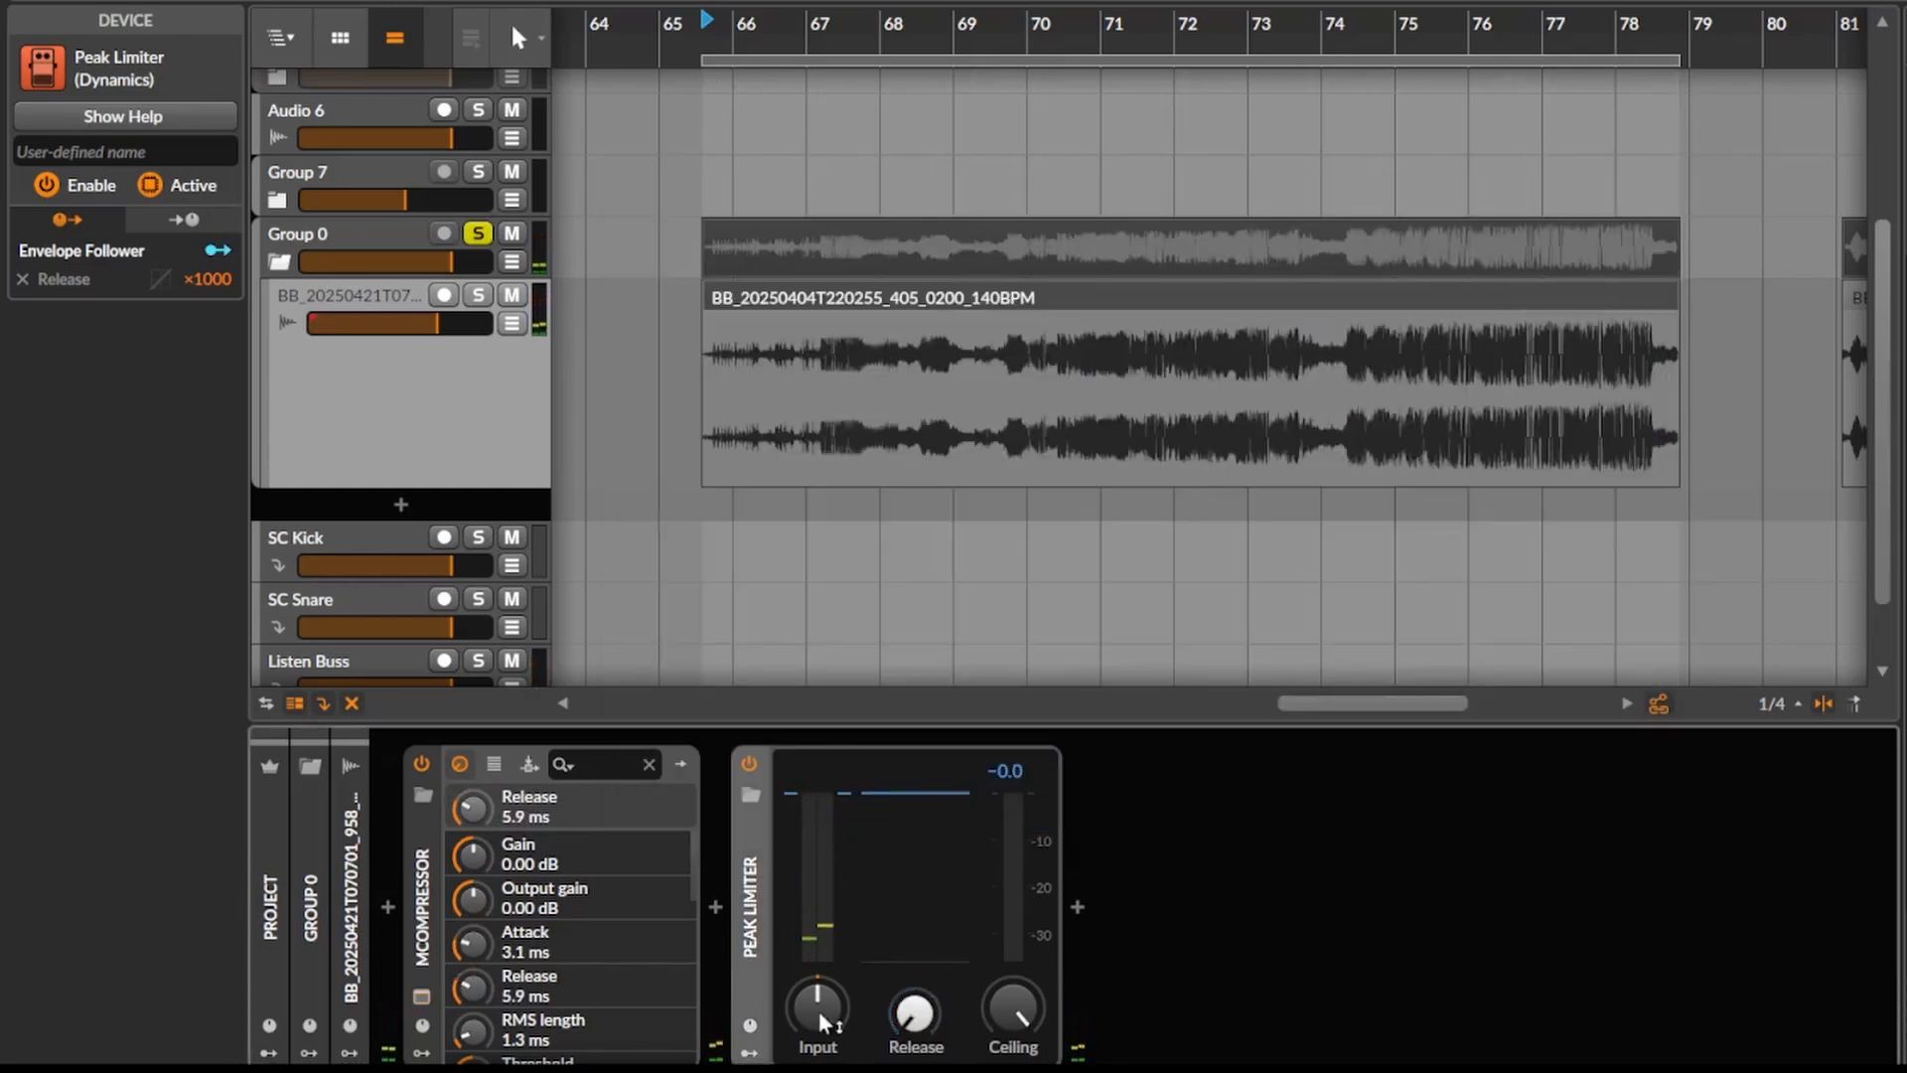
- Audition the clip with the play start set at bar 68 and reopen the MCompressor window
click(869, 406)
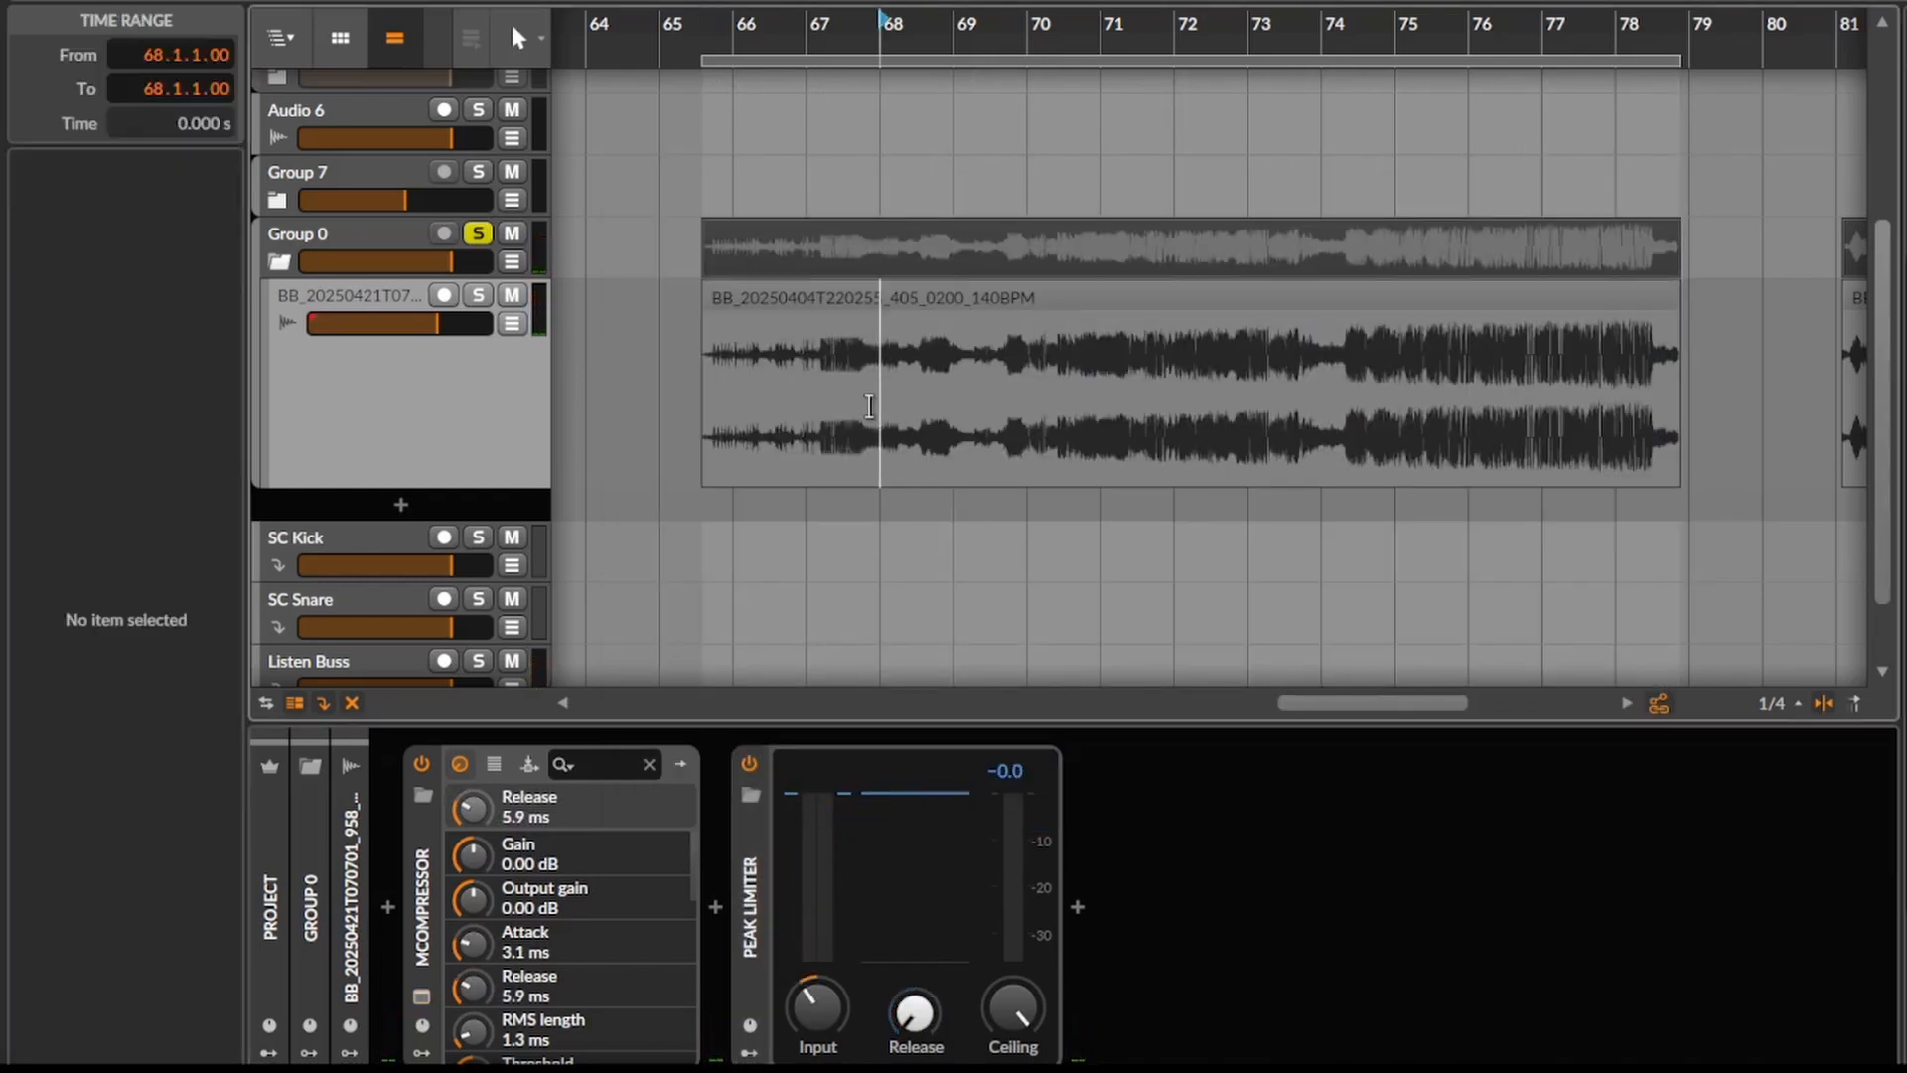
click(417, 956)
key(space)
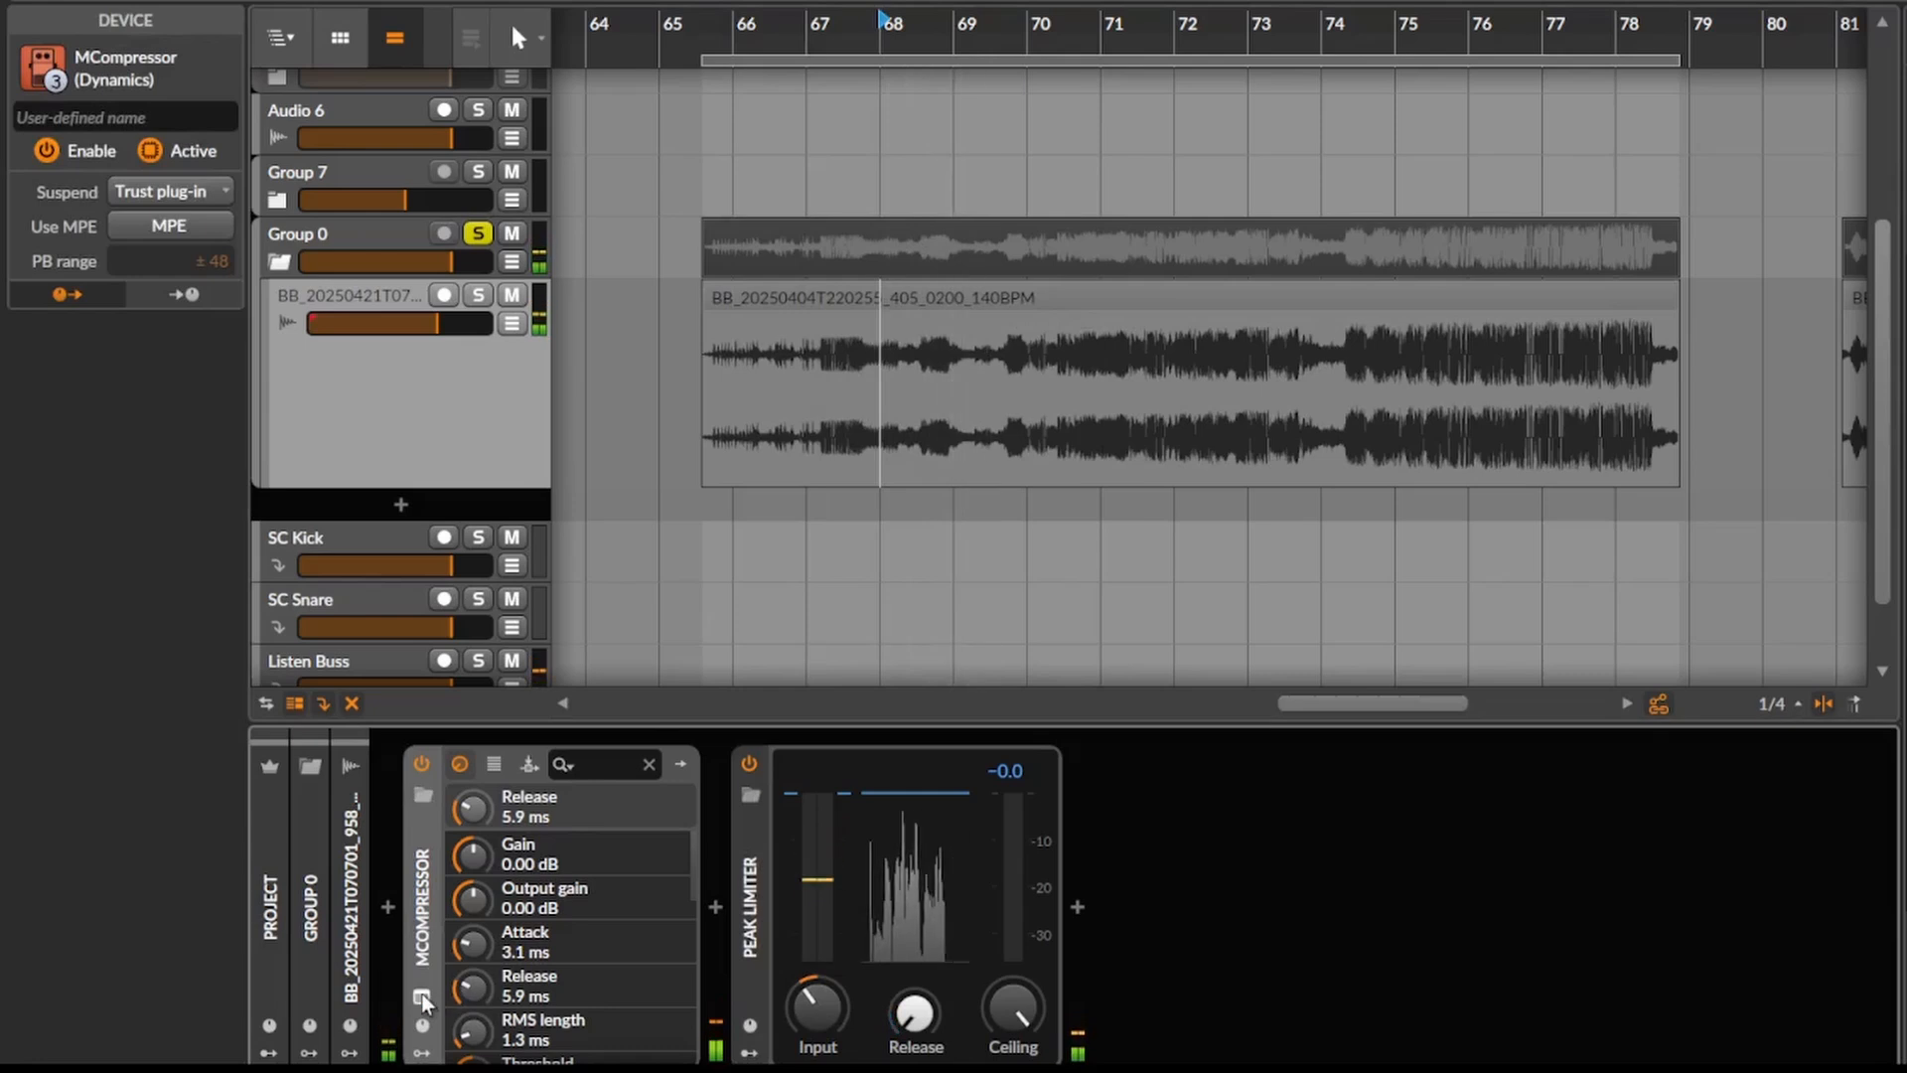
click(421, 995)
key(space)
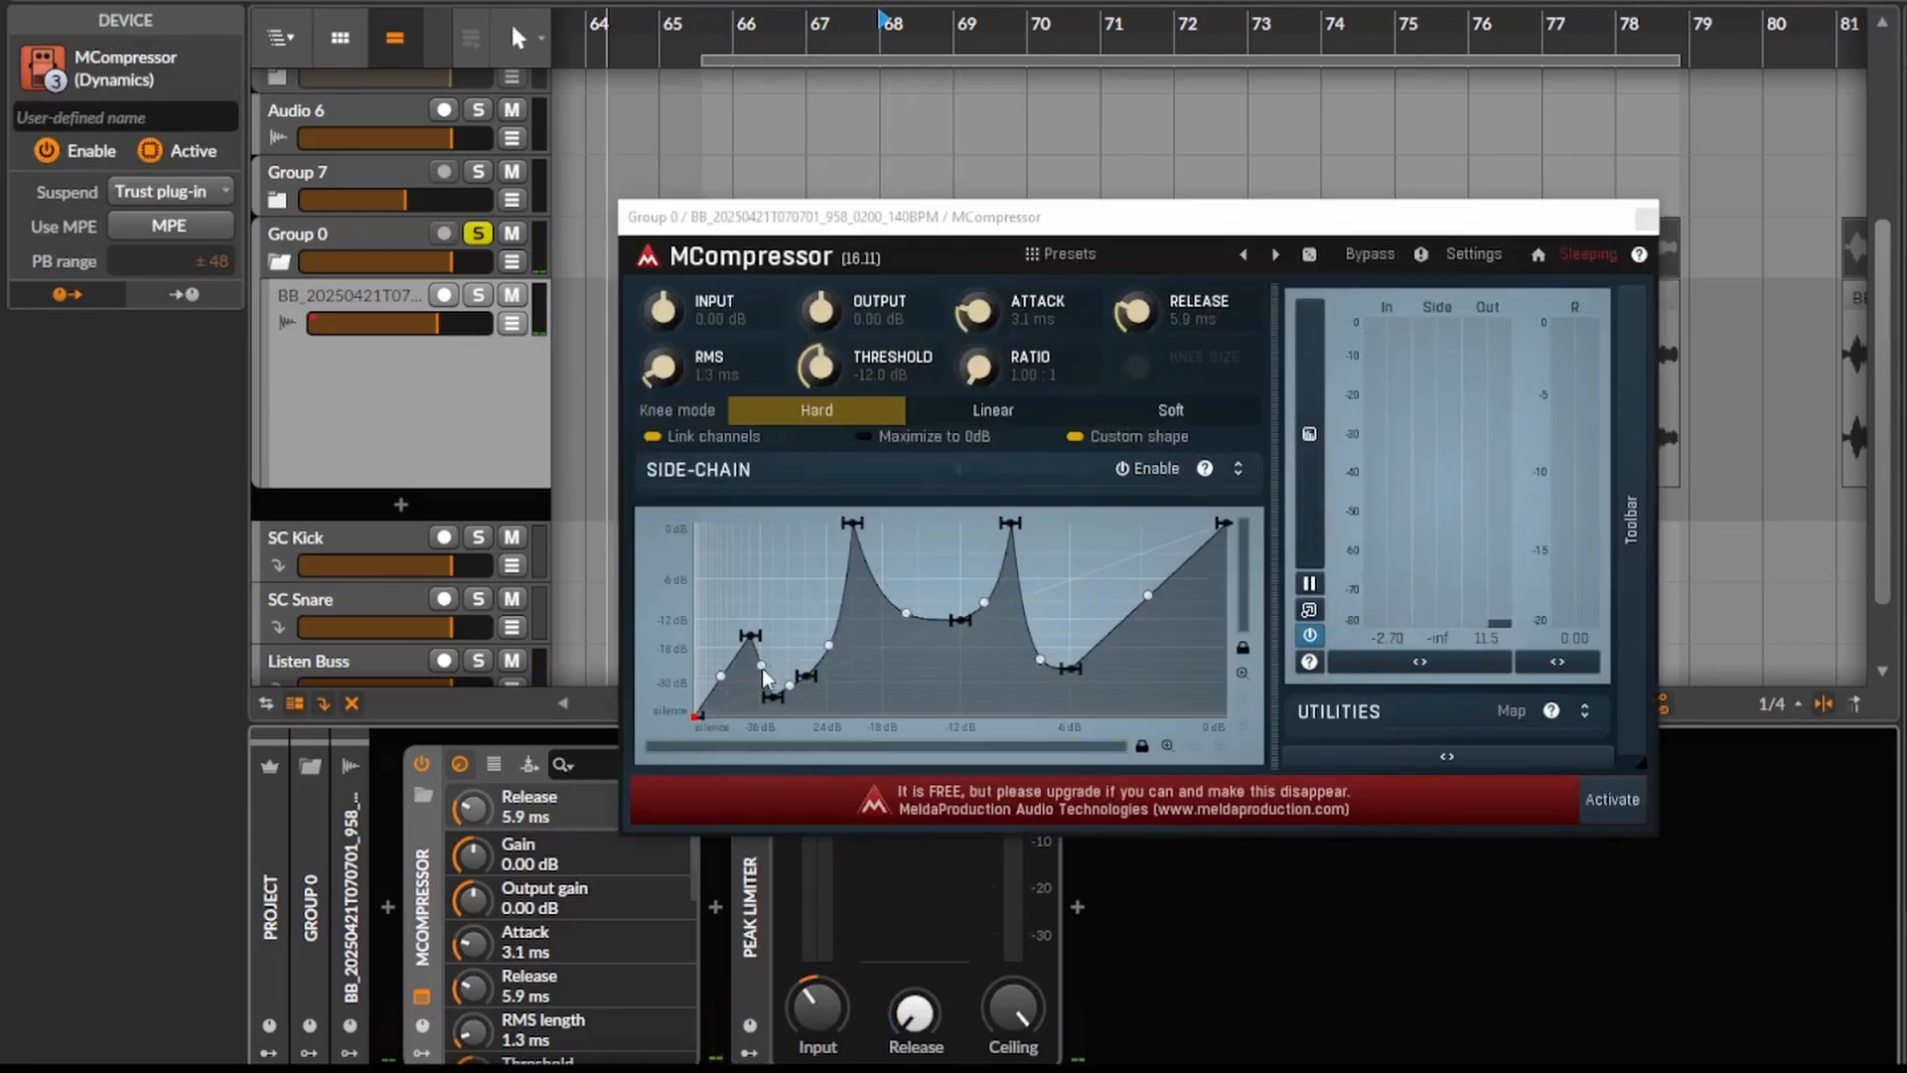
- Bend the curve's first and last segments downward and add a point at about -6 dB out with a vertical drop near the upper end
drag(722, 687, 721, 709)
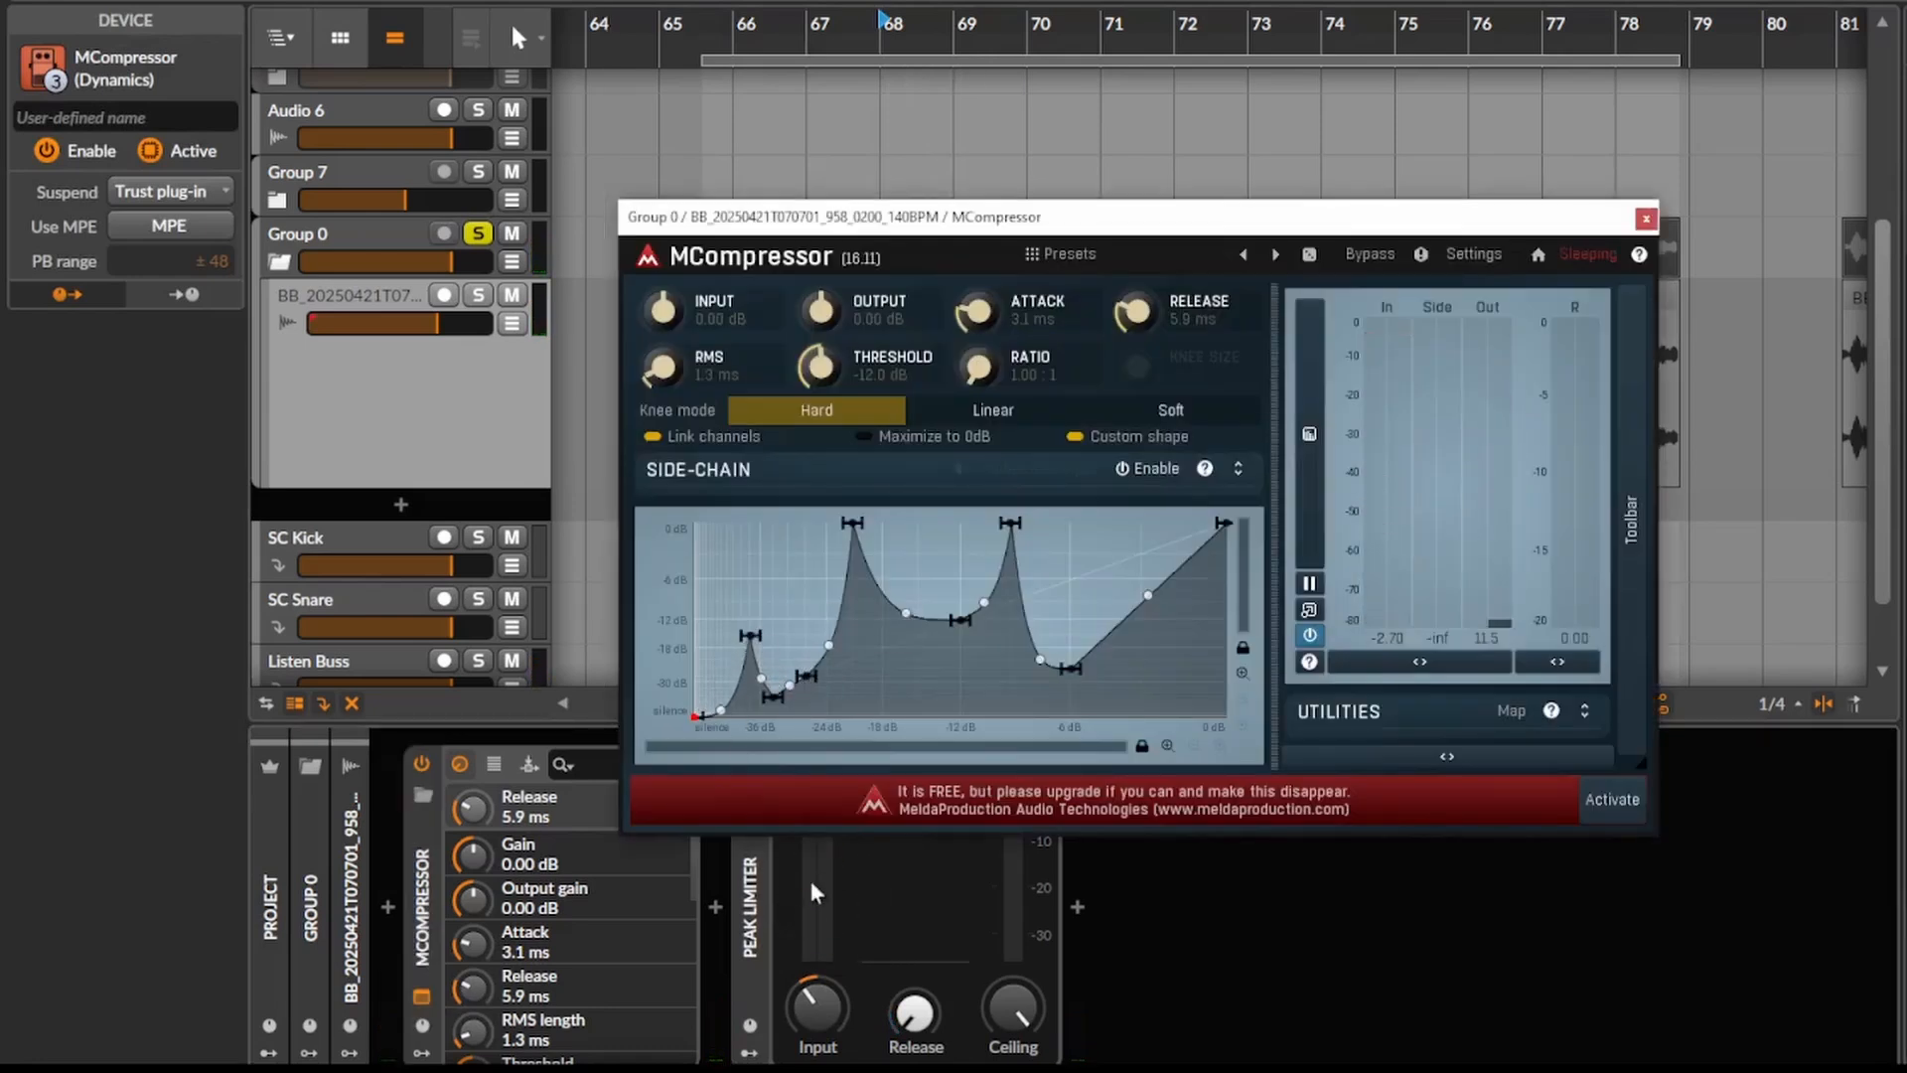
drag(1150, 600, 1149, 653)
click(1142, 579)
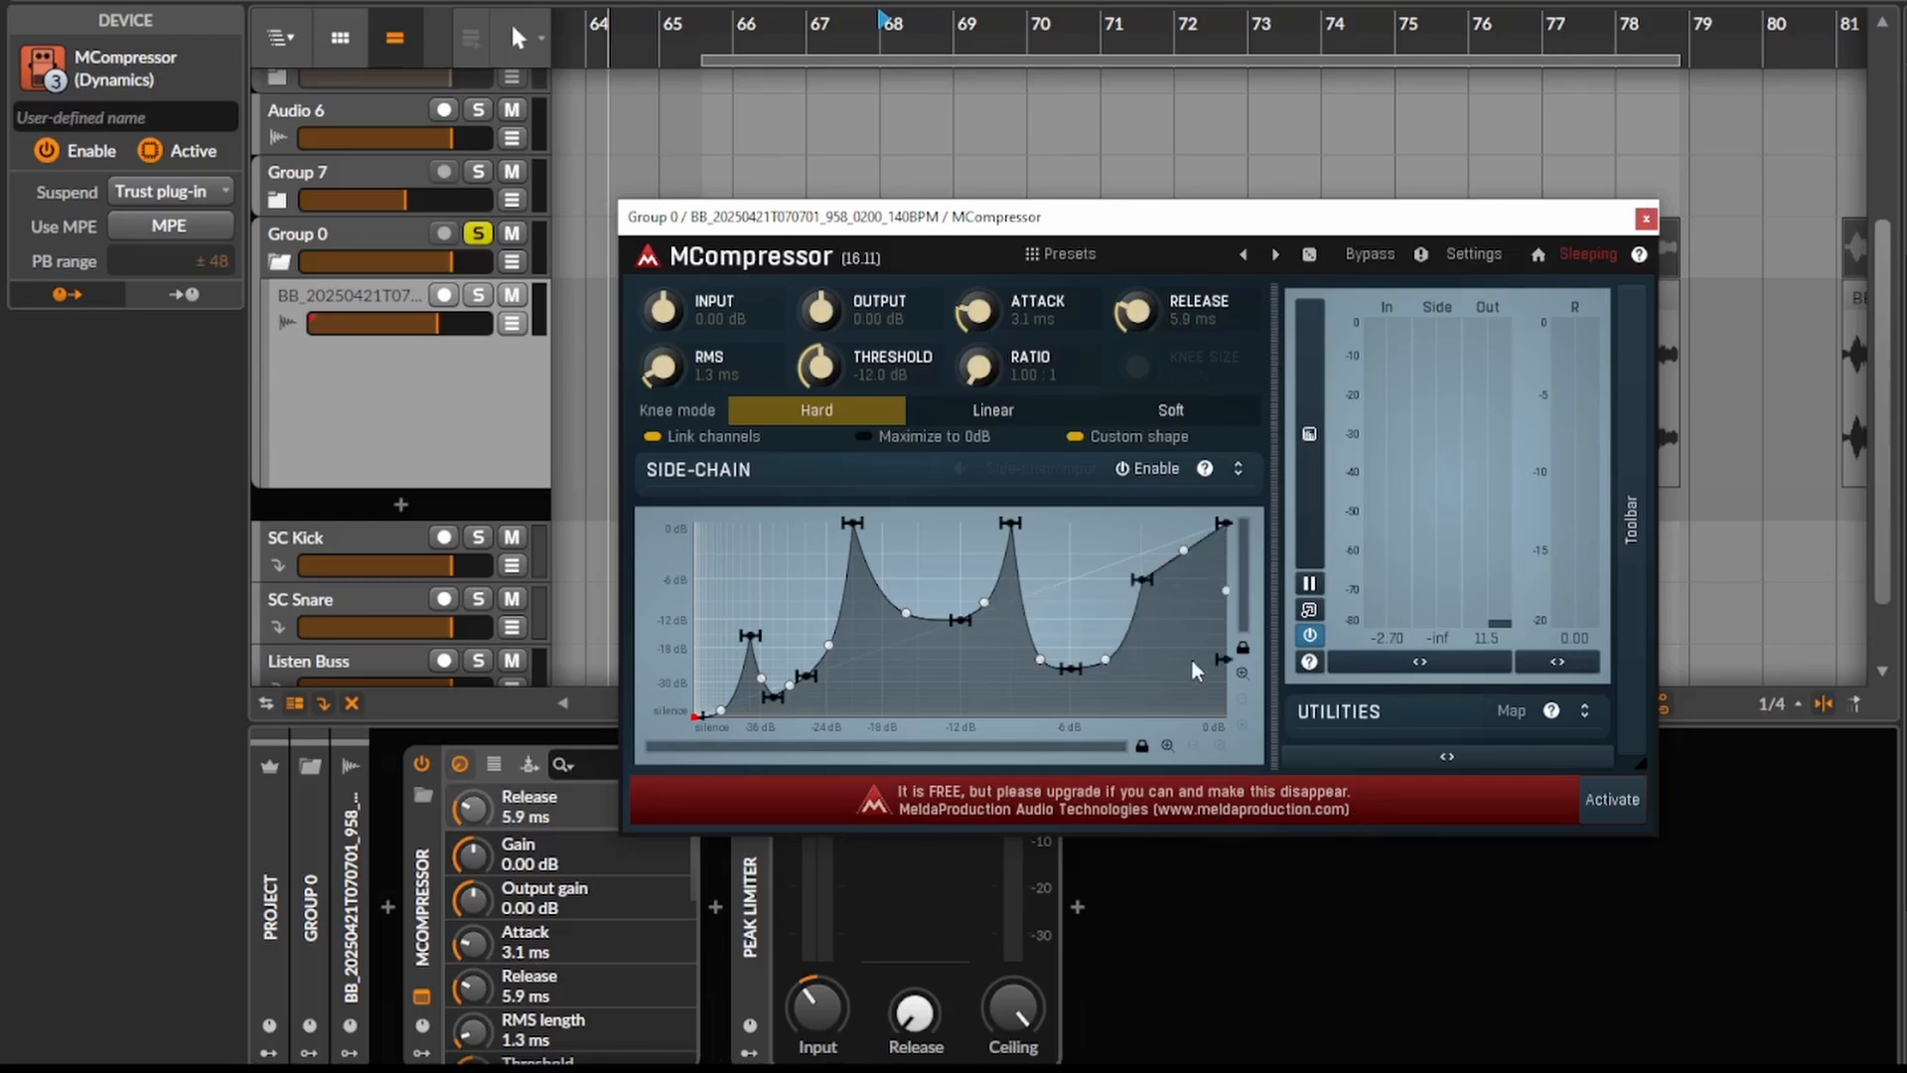
key(space)
drag(1142, 649, 1142, 675)
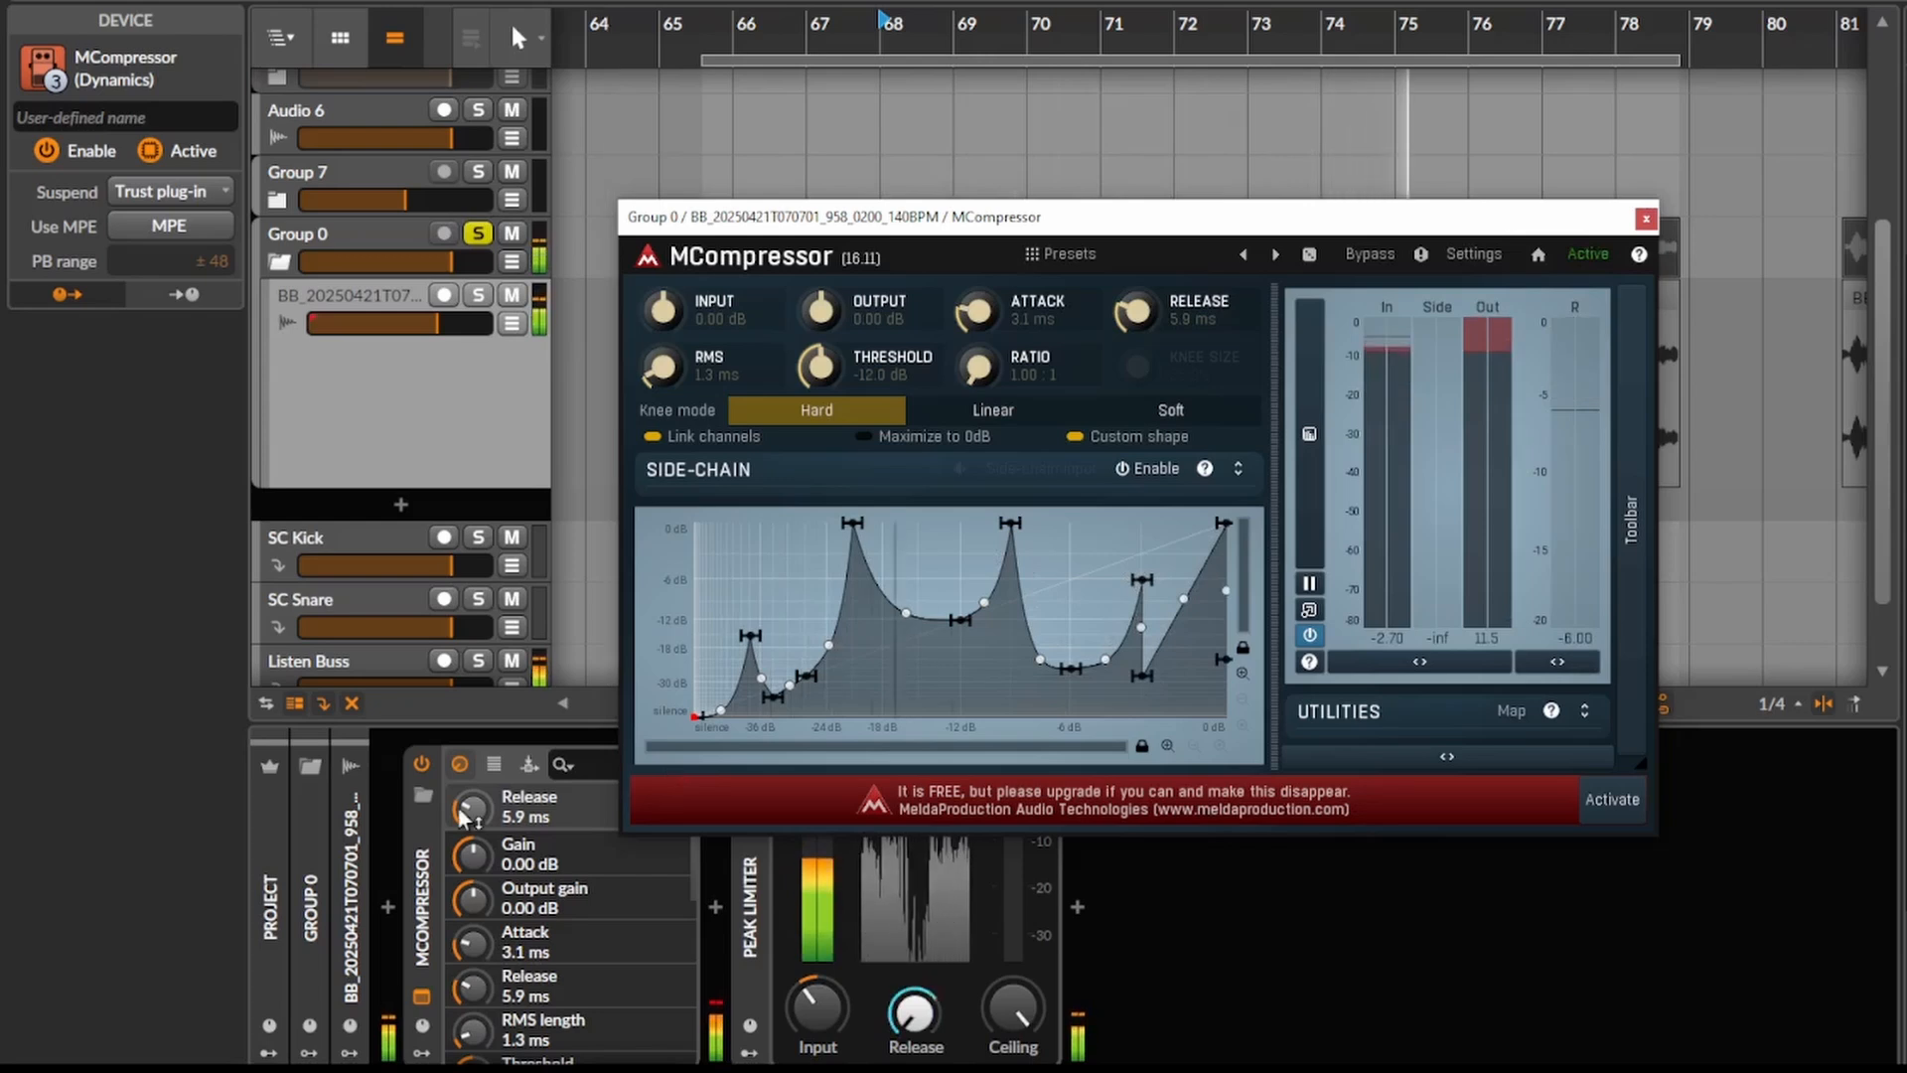
- Compare the sound with MCompressor off and on, and try a 39 ms attack with a 16 ms release
click(422, 765)
click(423, 767)
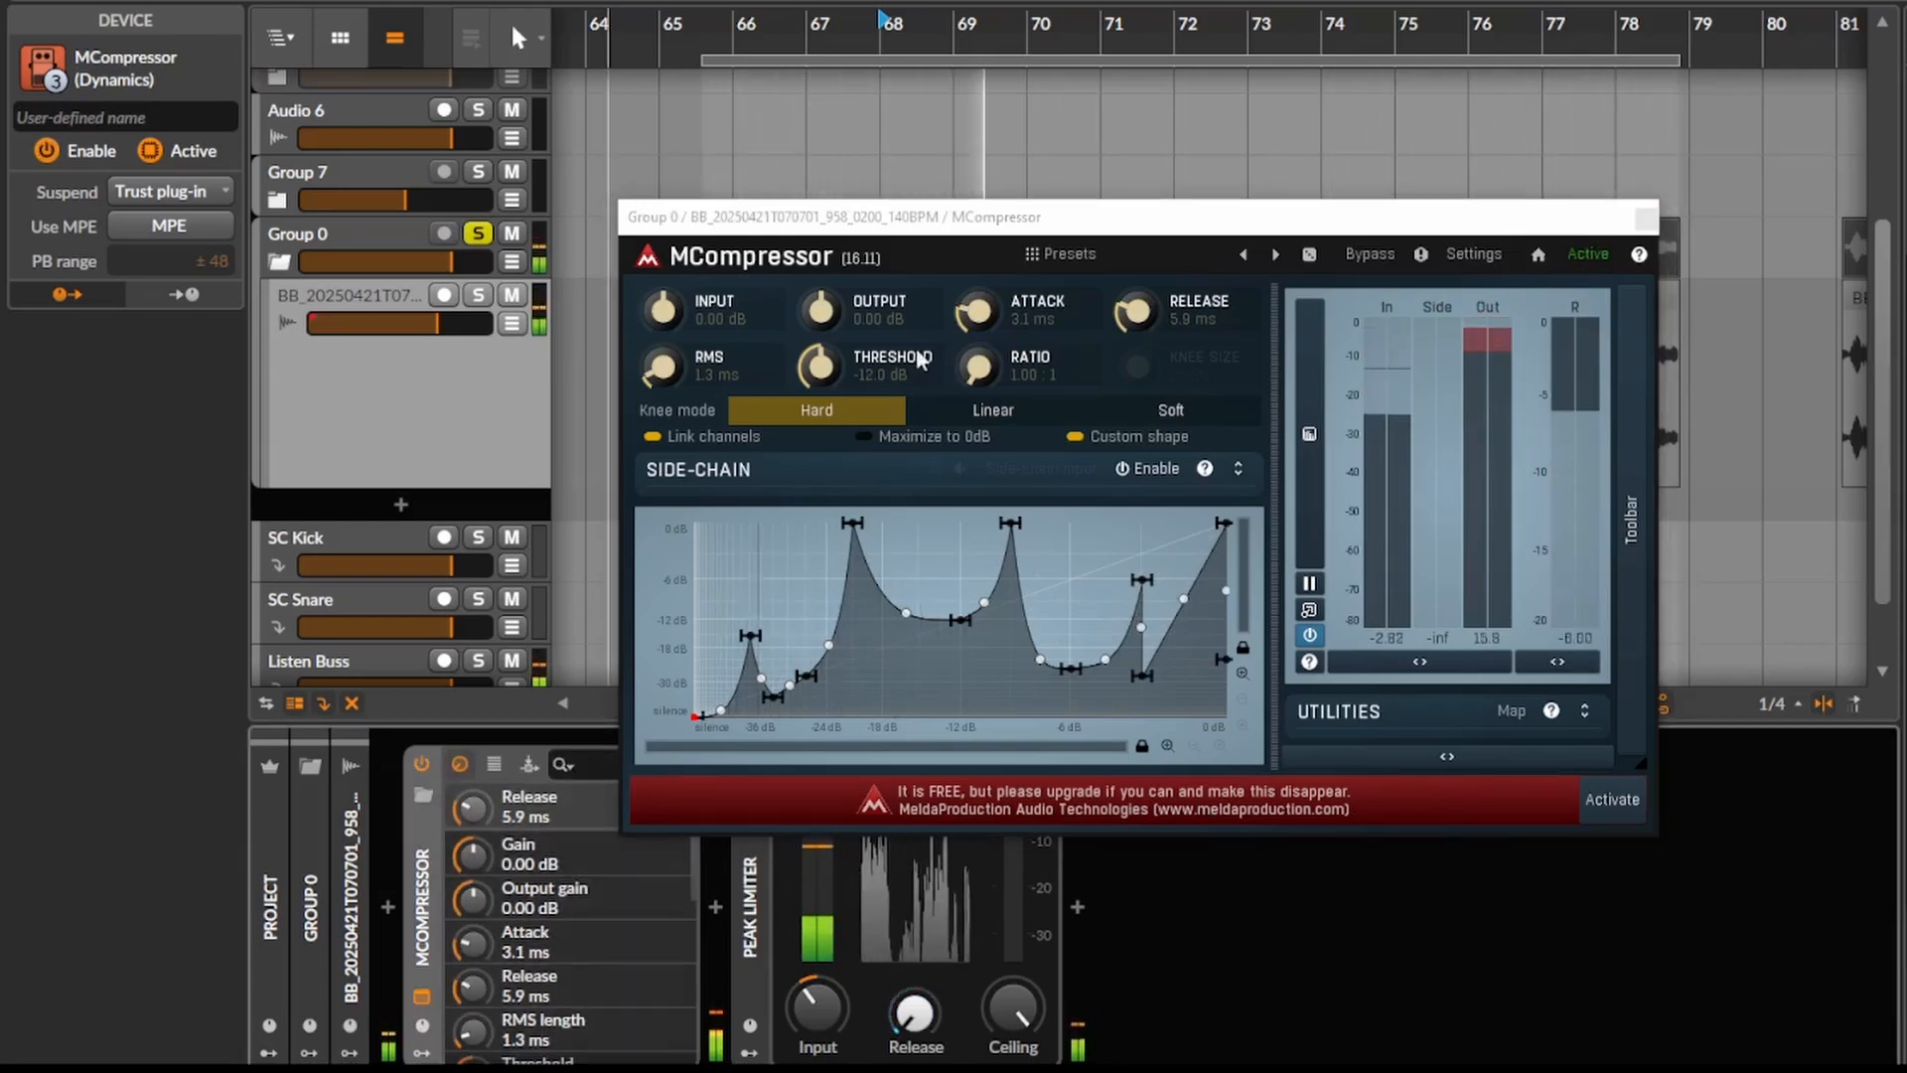
drag(978, 312, 977, 268)
drag(1118, 303, 1118, 283)
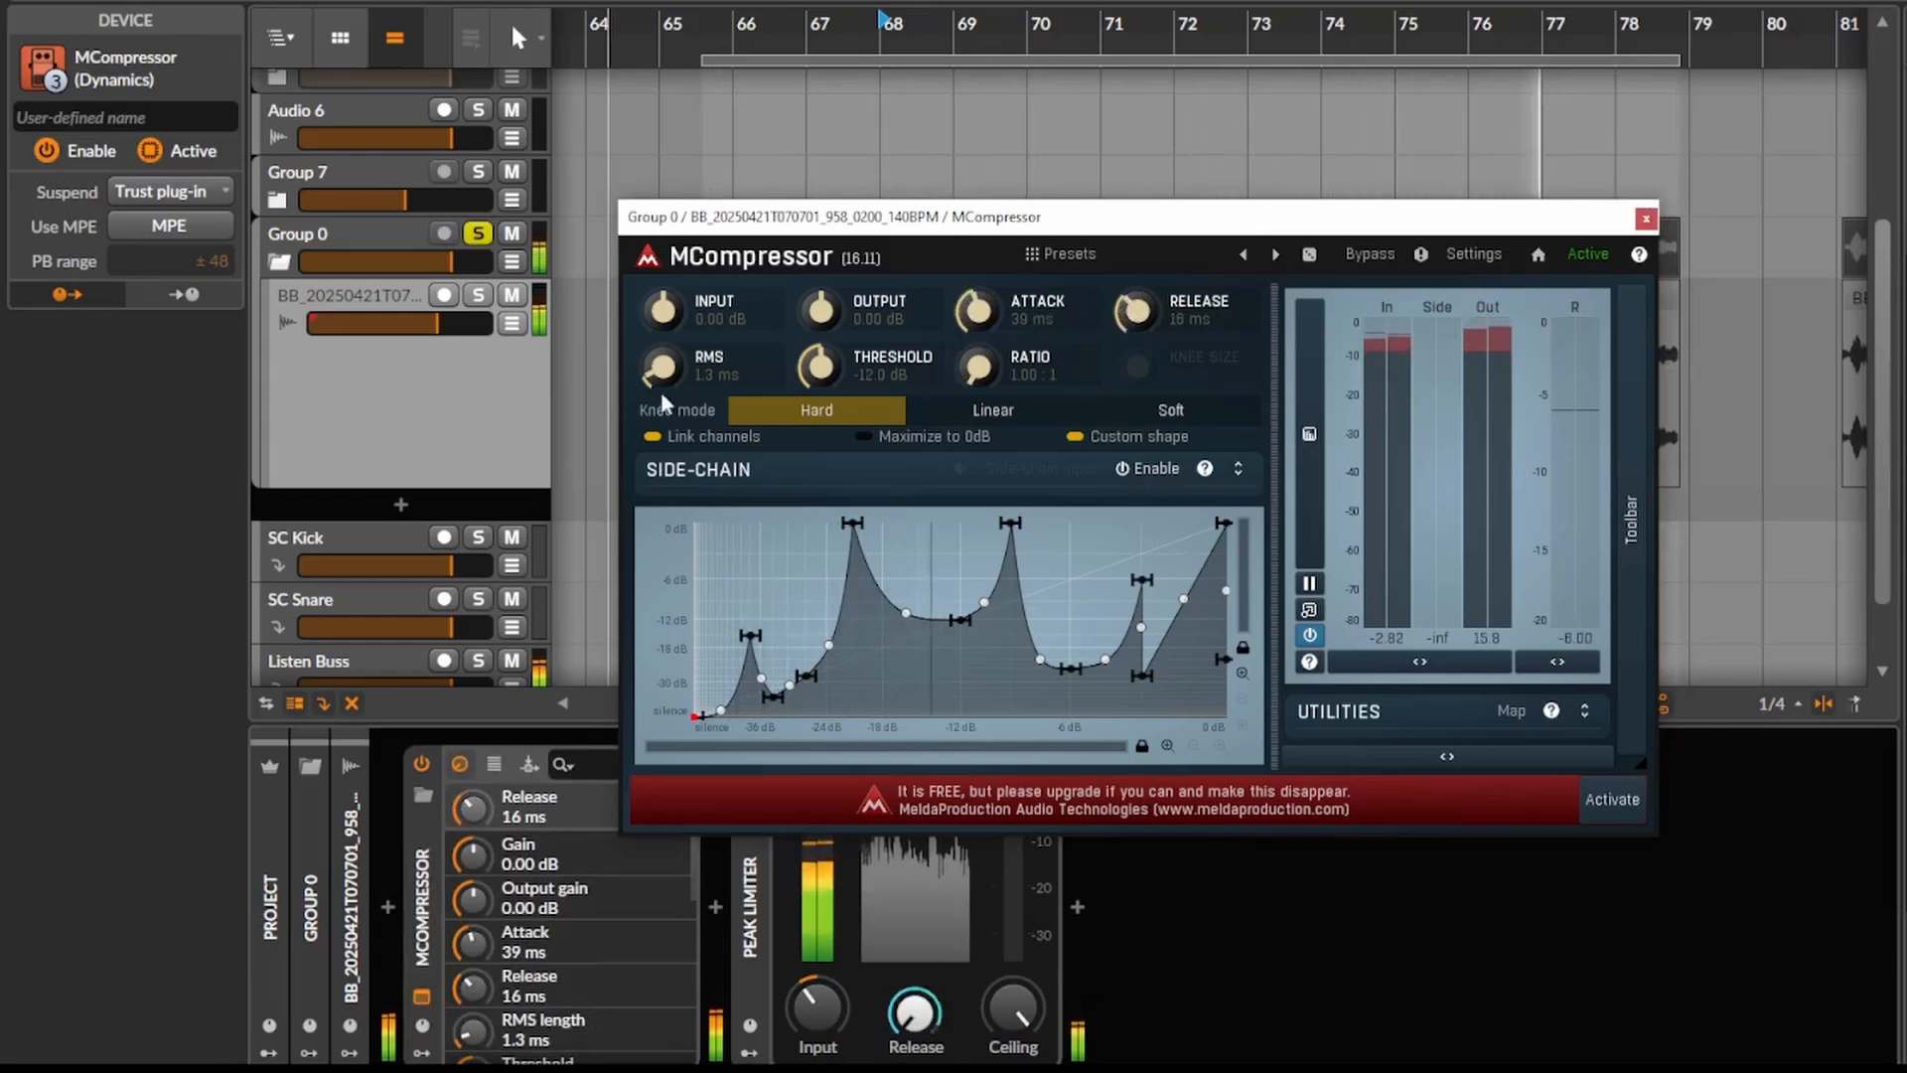
- Raise MCompressor's input gain to +7.10 dB and shorten the attack to 3.1 ms and the release to 1.4 ms
drag(663, 311, 664, 277)
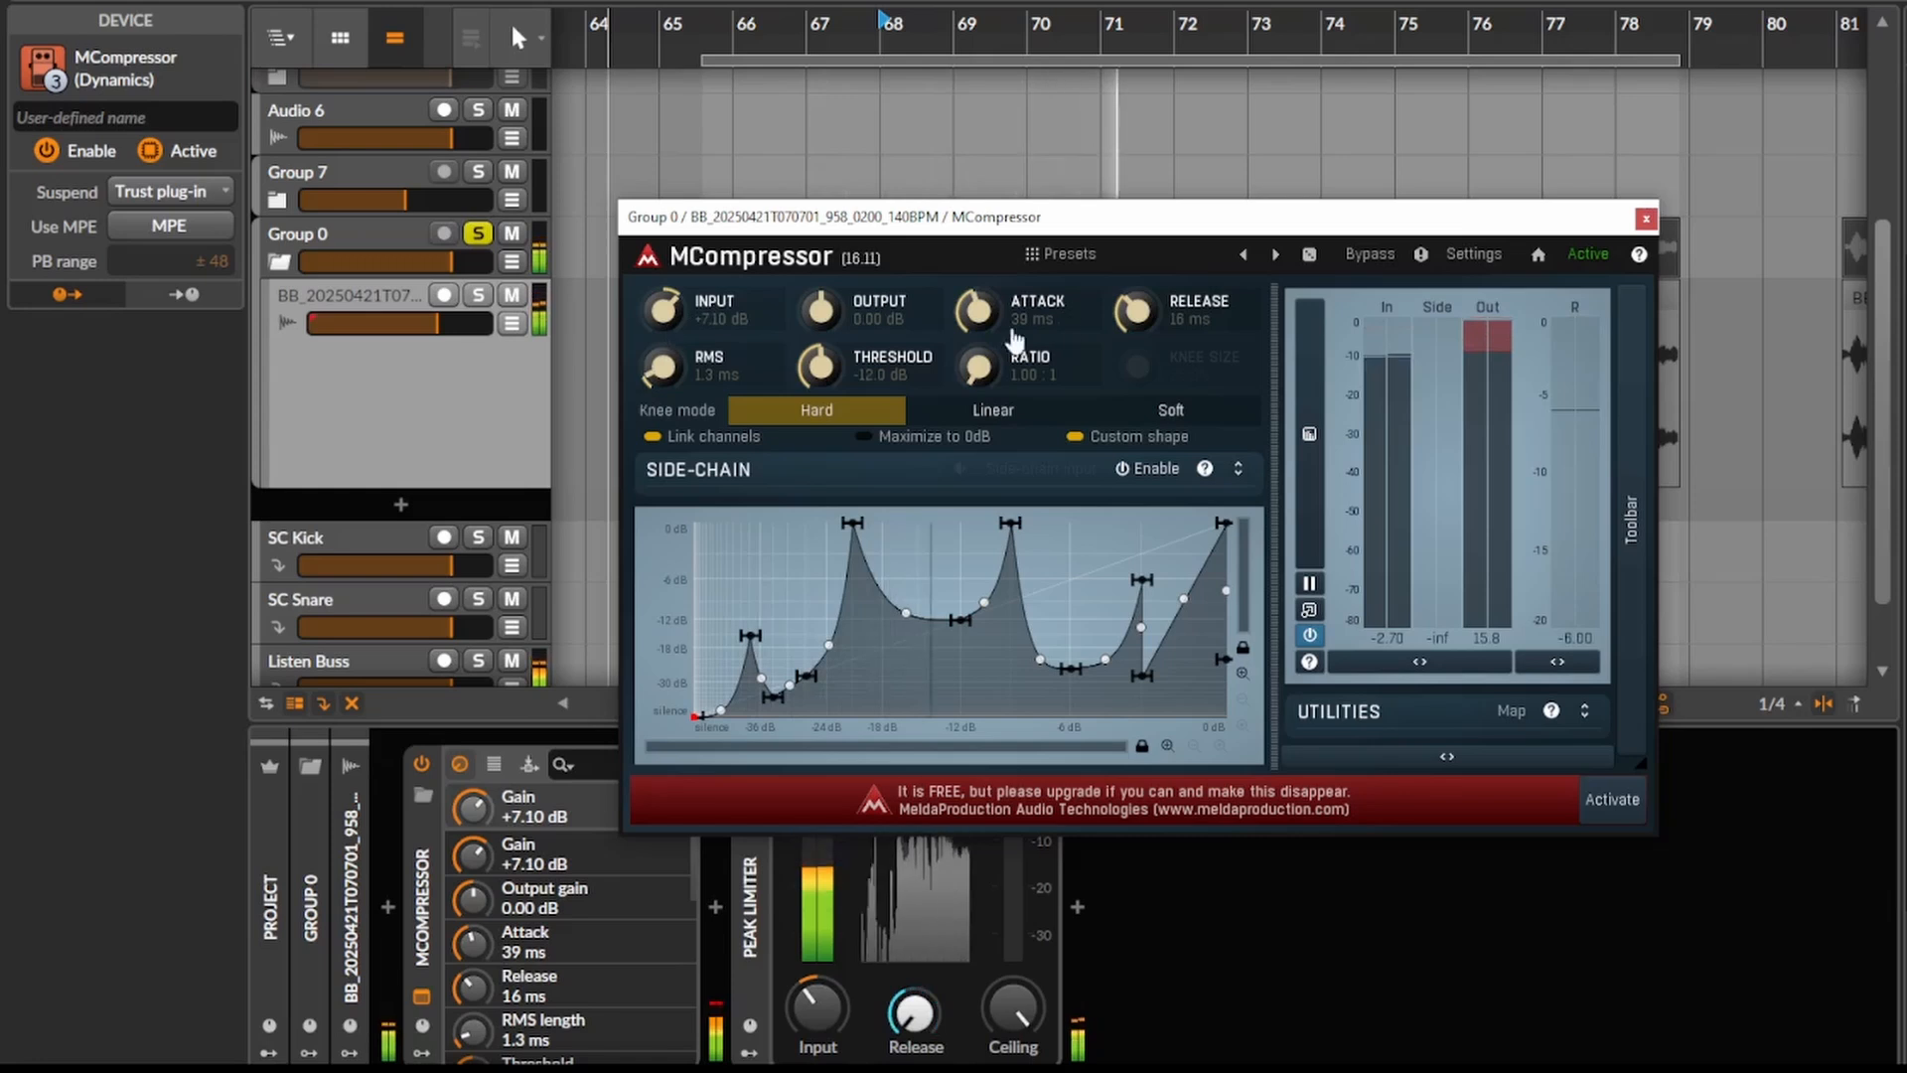
drag(976, 311, 976, 343)
drag(1130, 312, 1130, 338)
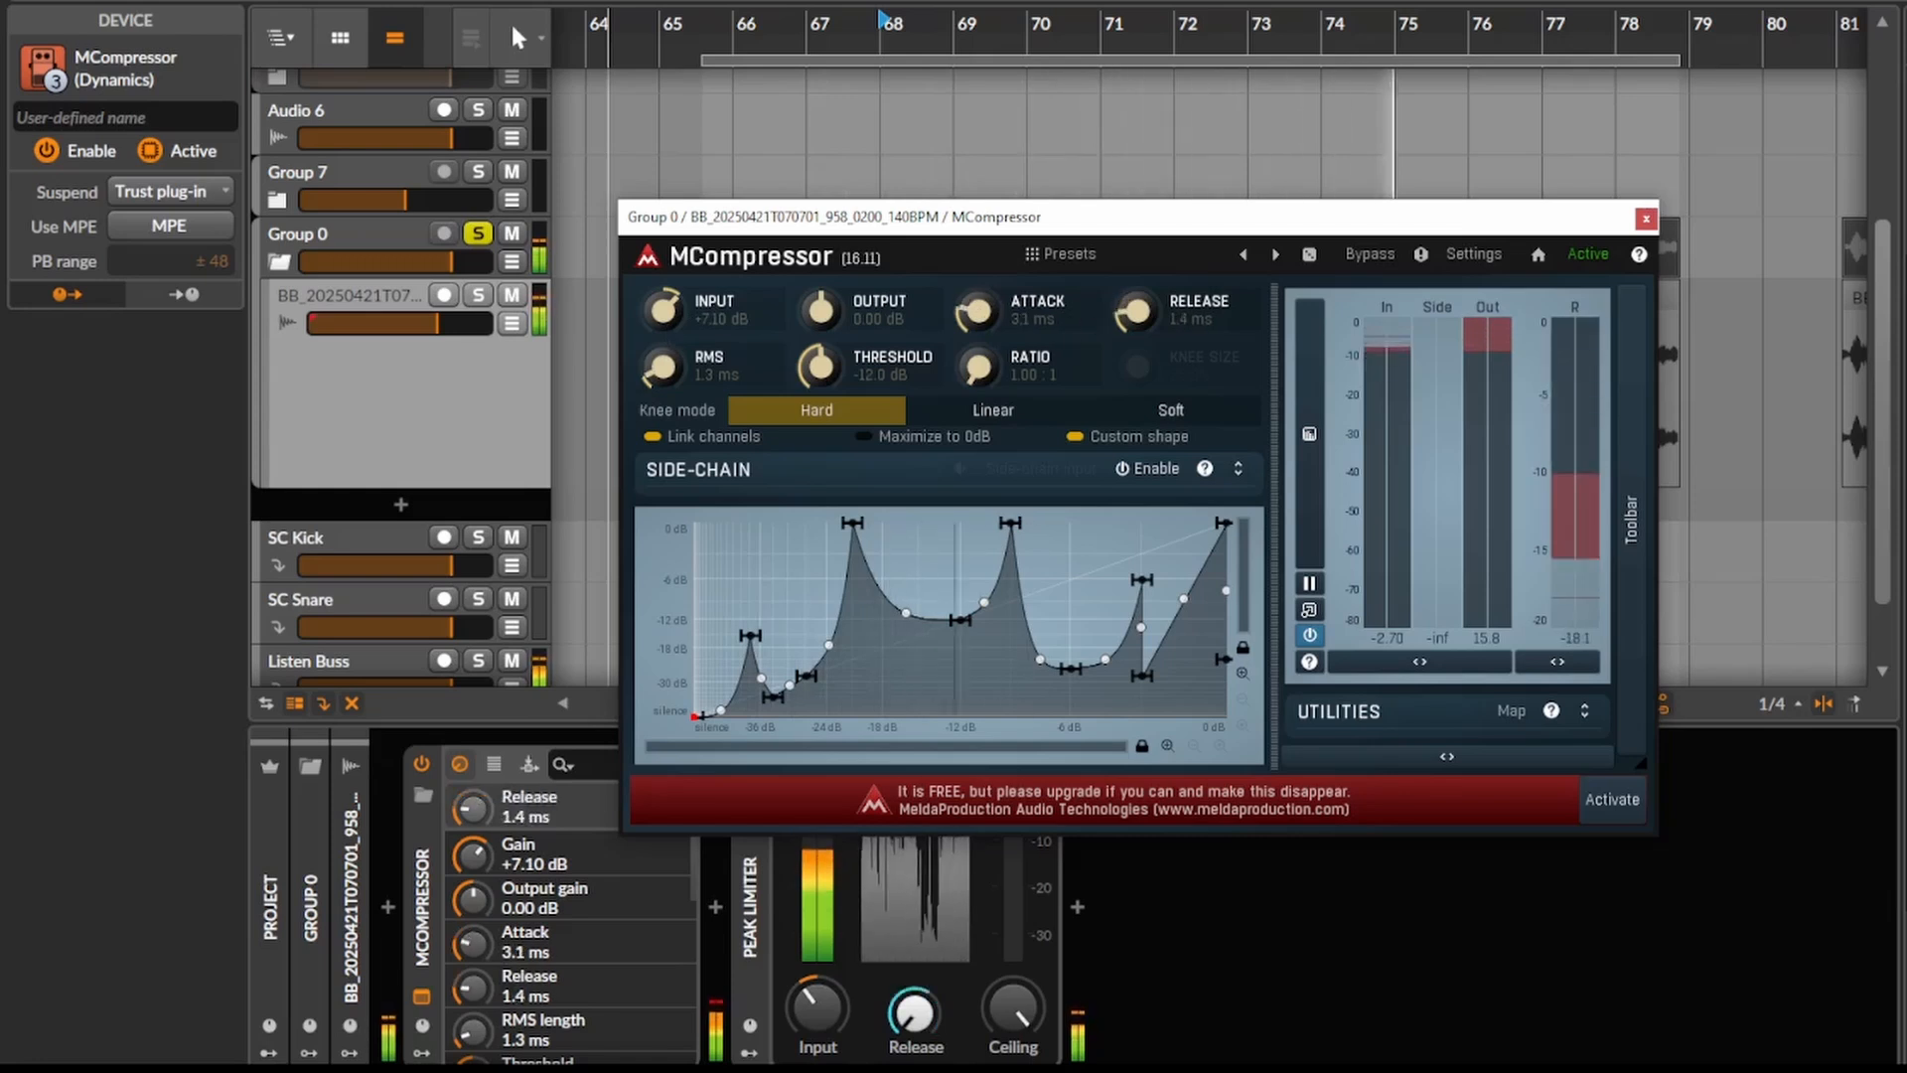
- Try an attack of 0.39 ms
drag(1000, 318, 1000, 336)
double_click(1000, 319)
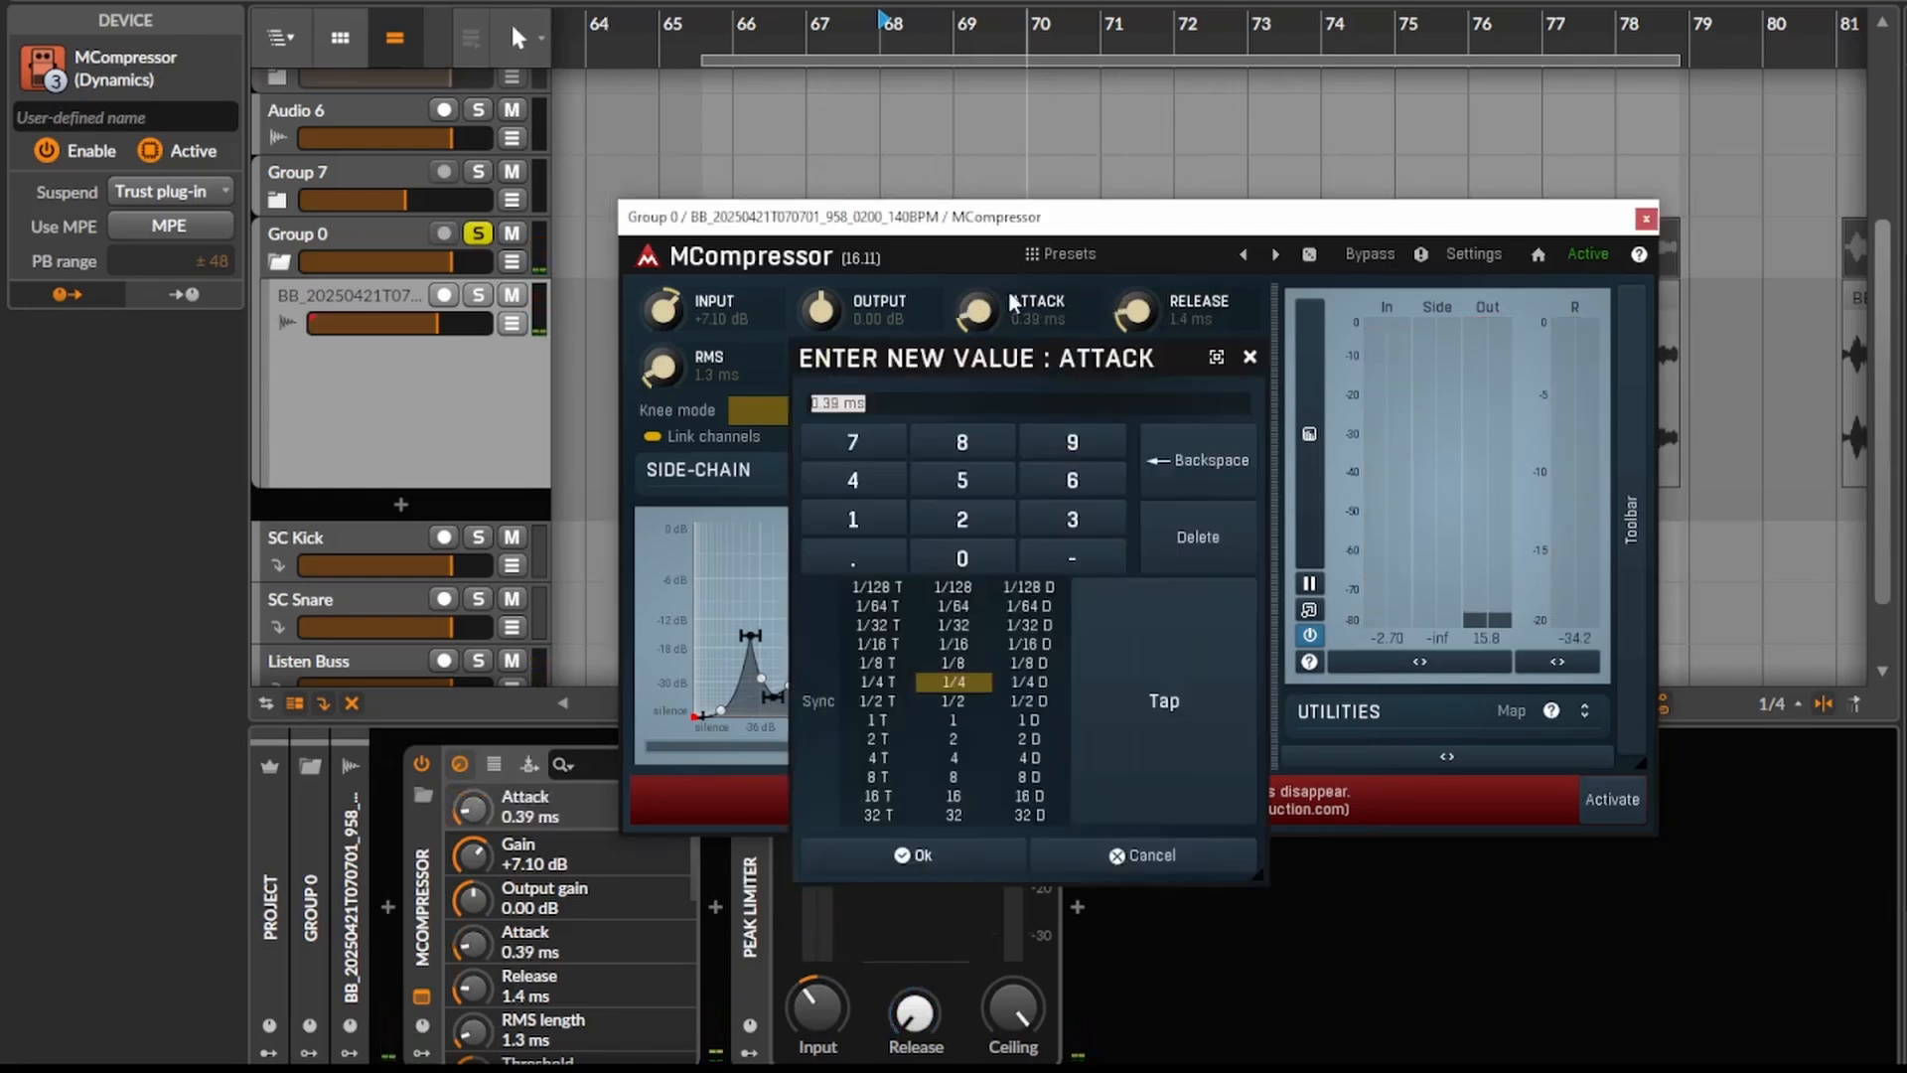
click(1248, 360)
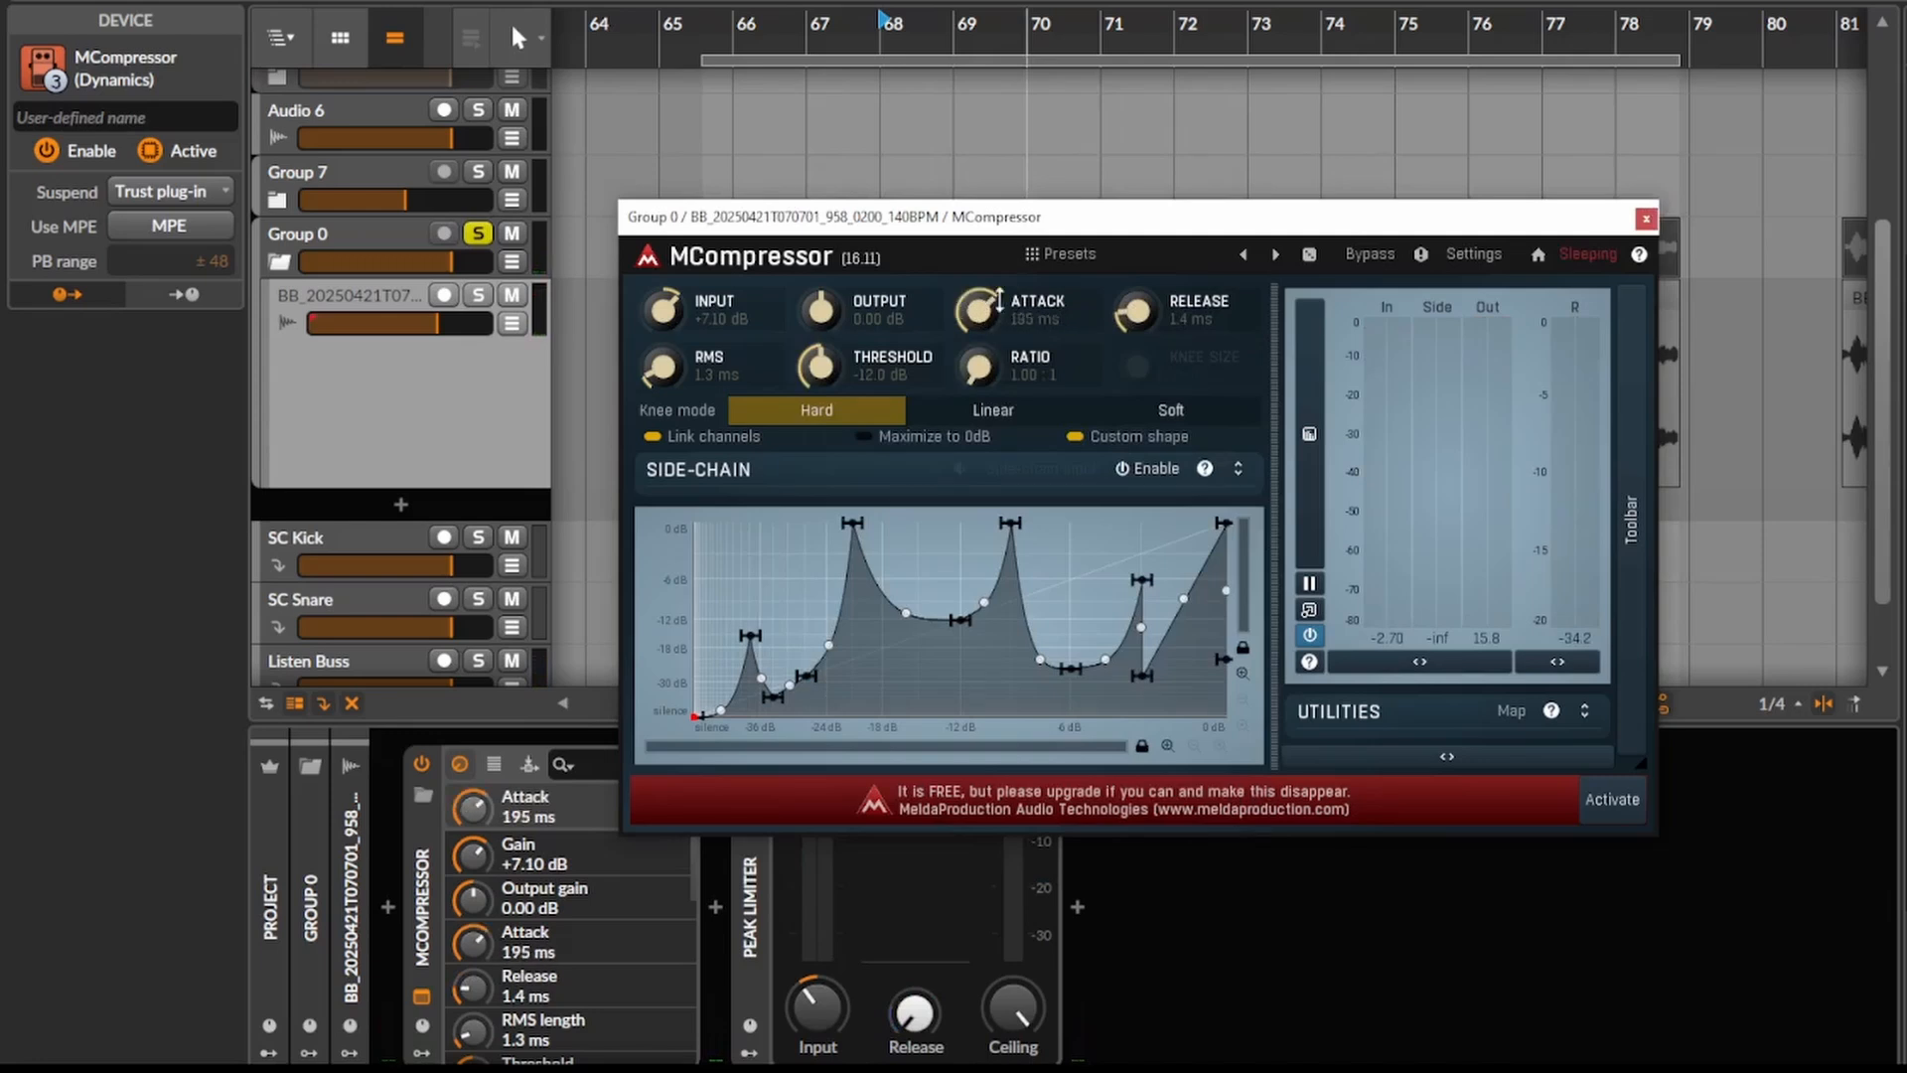
- Audition the clip with the attack at 12 ms and the release at 42 ms, and close the MCompressor window
key(space)
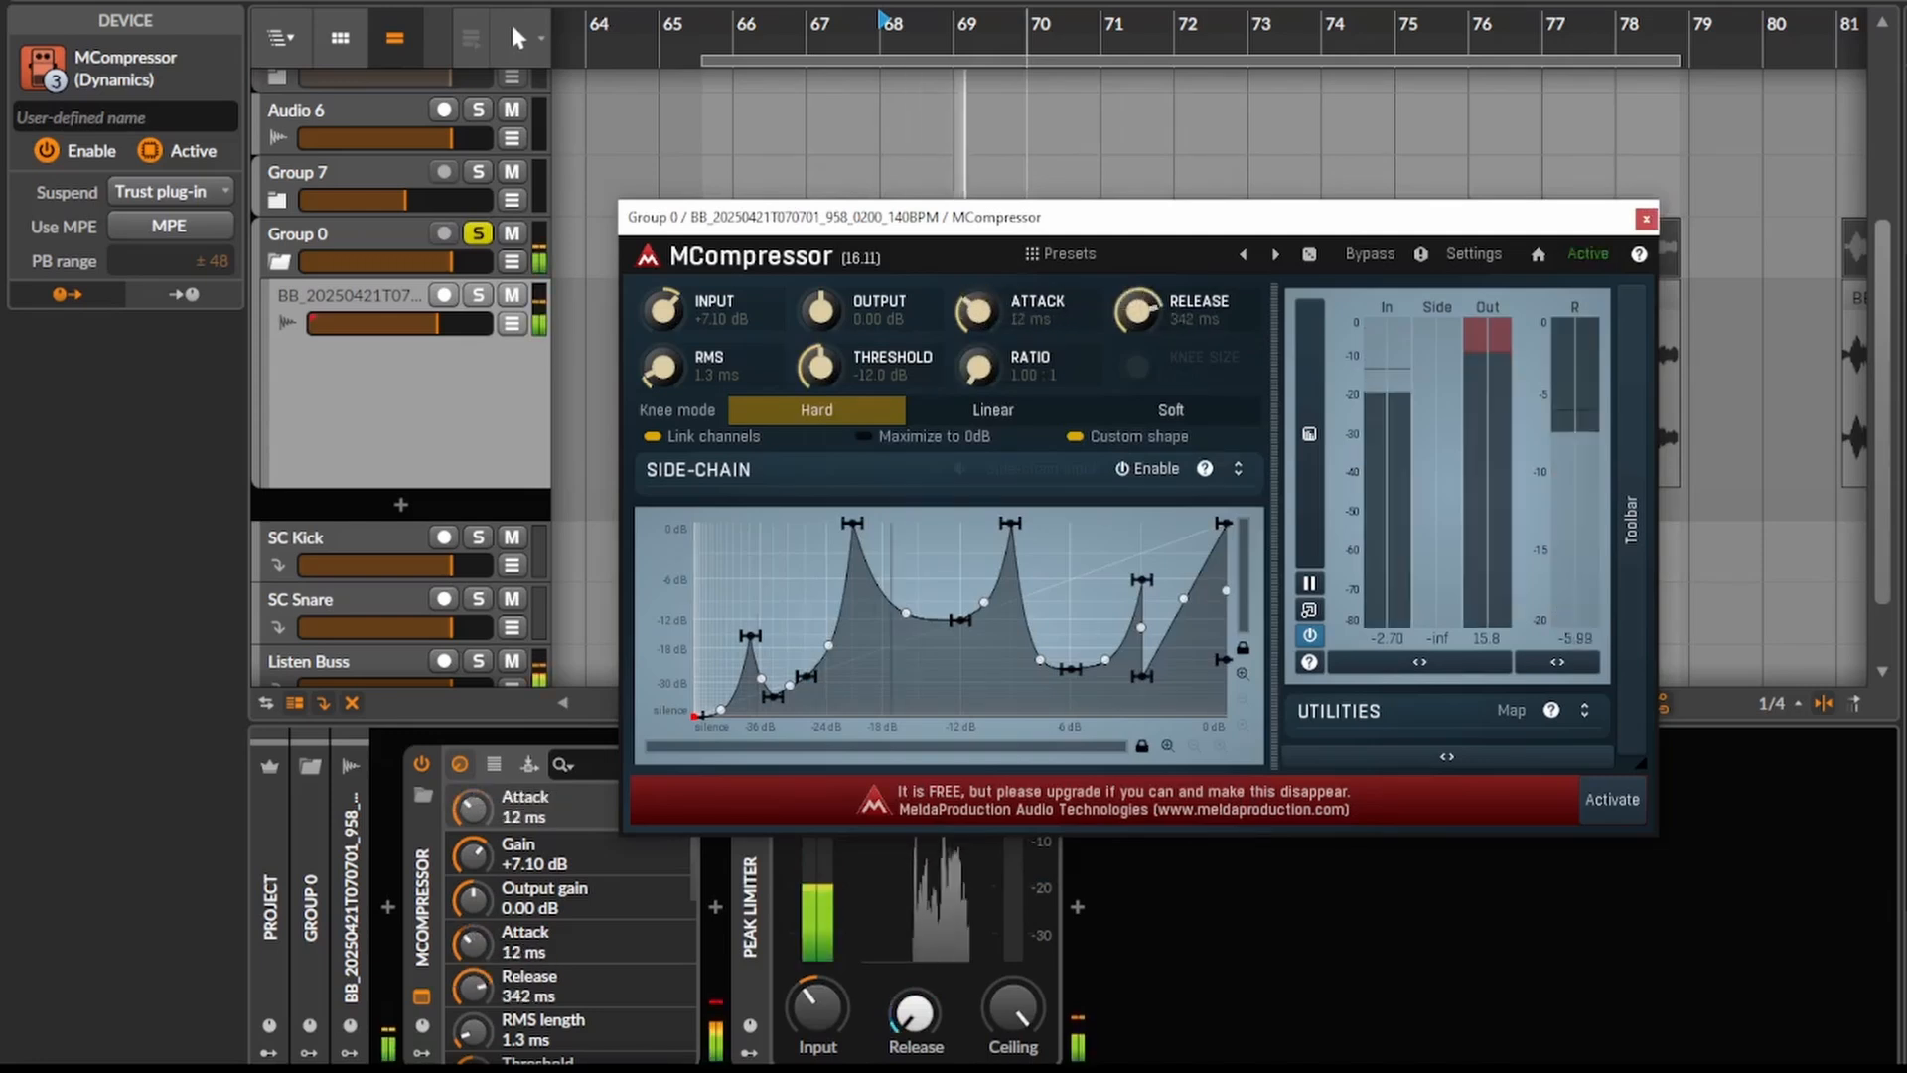
click(1646, 219)
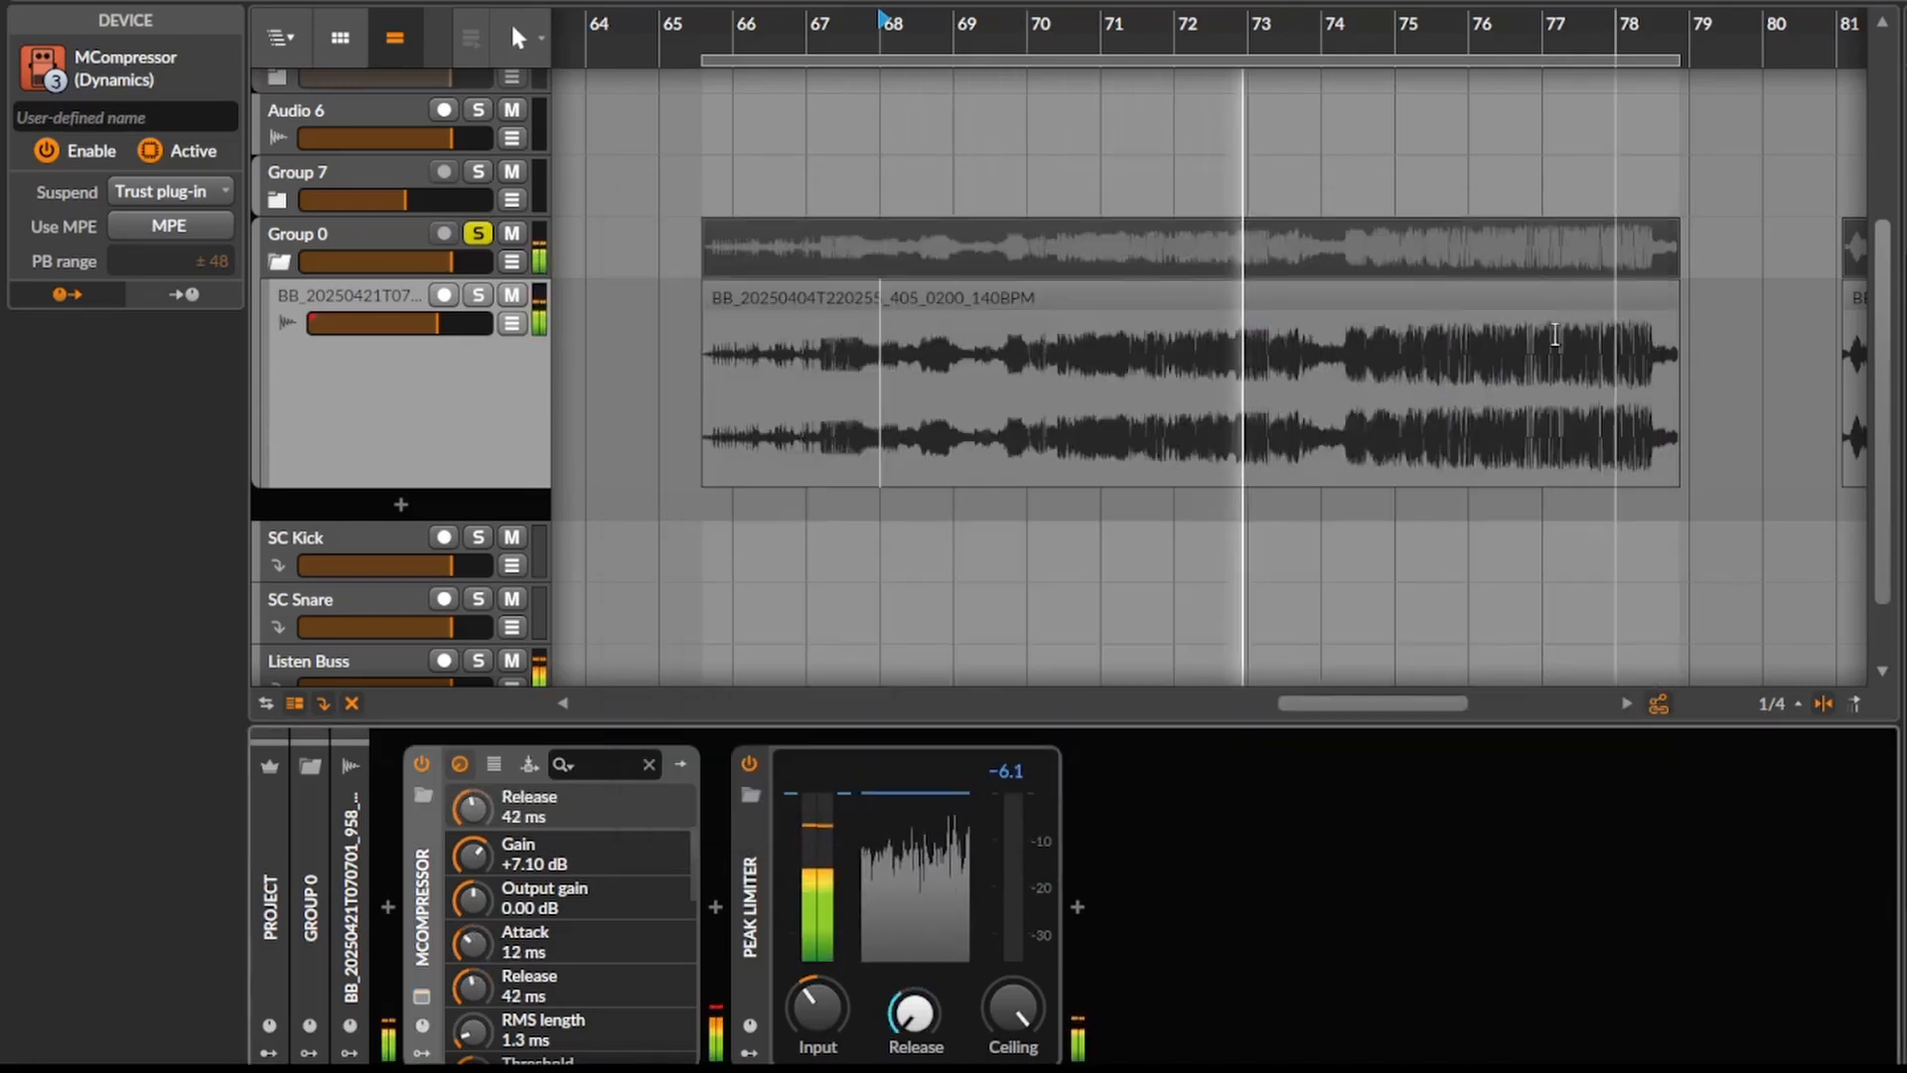
key(space)
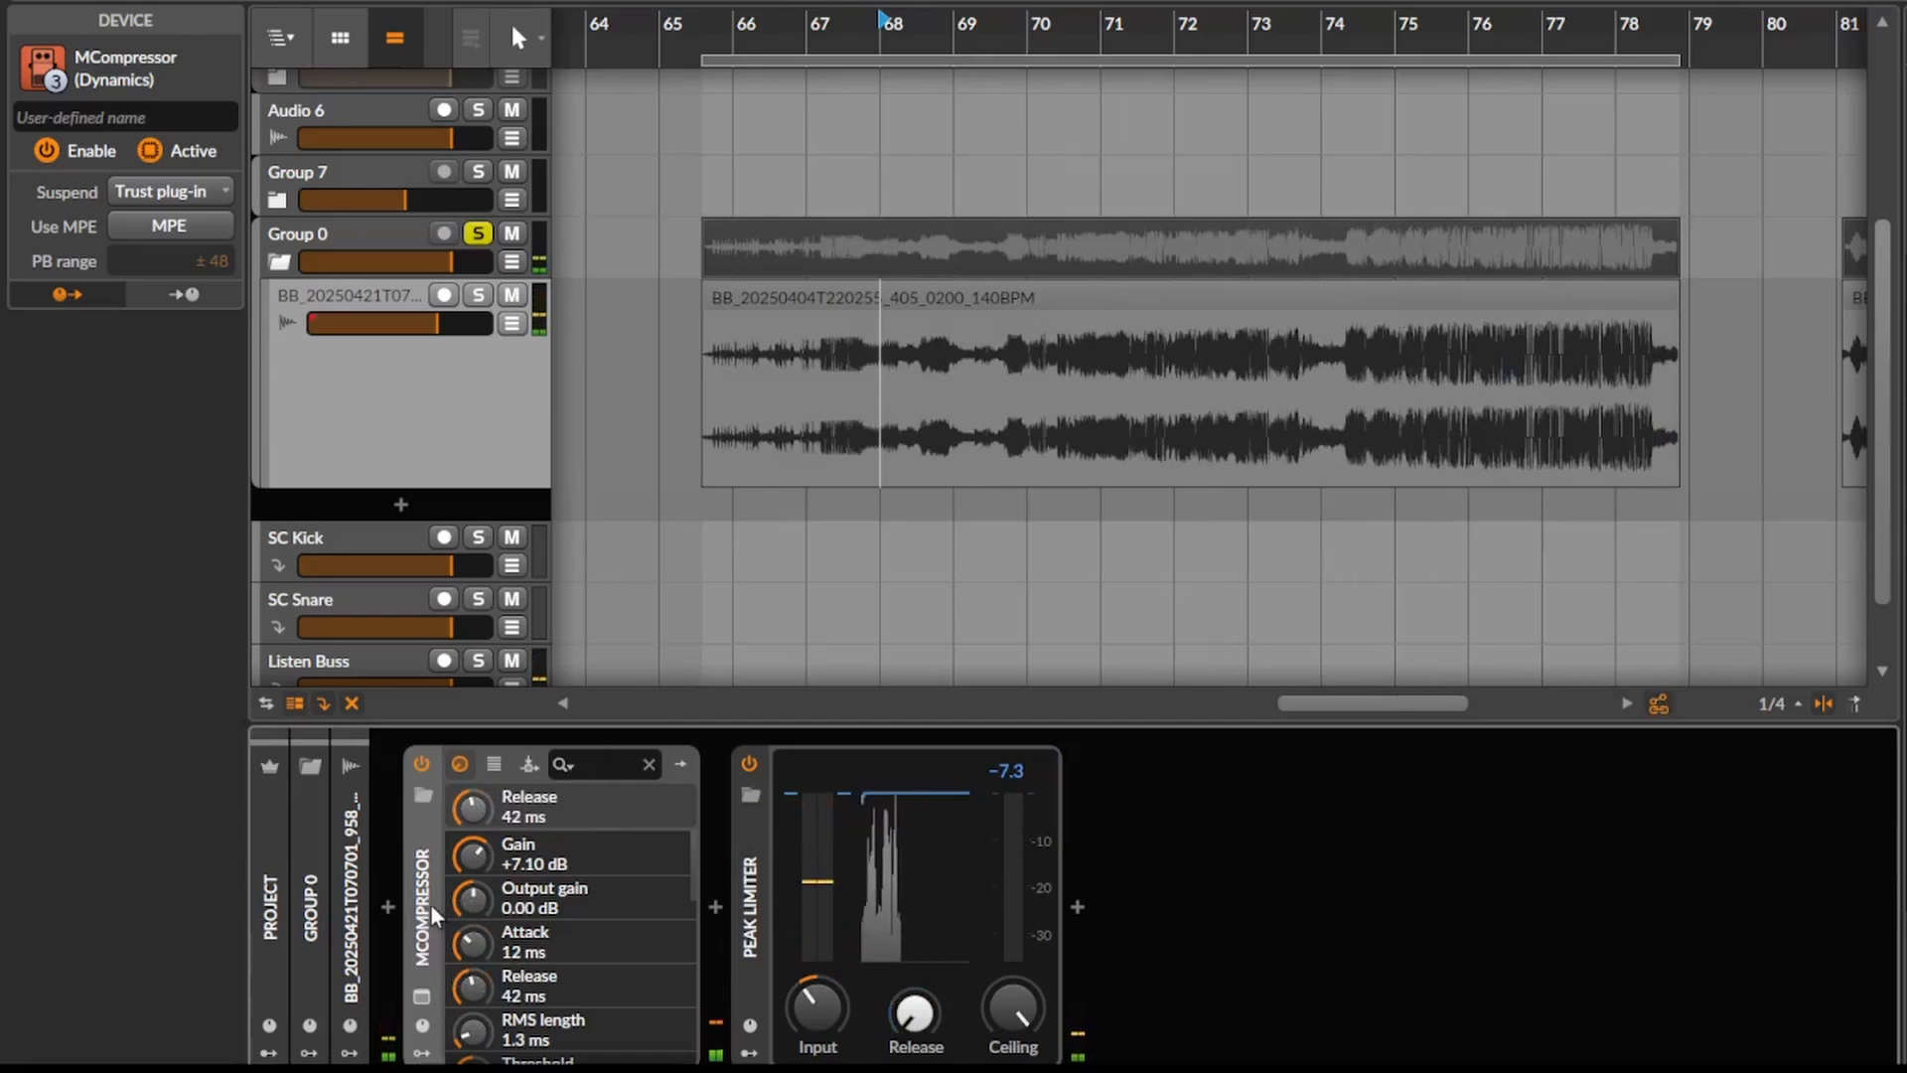
- Insert a second MCompressor between the first one and the Peak Limiter
click(715, 907)
text(mcomp)
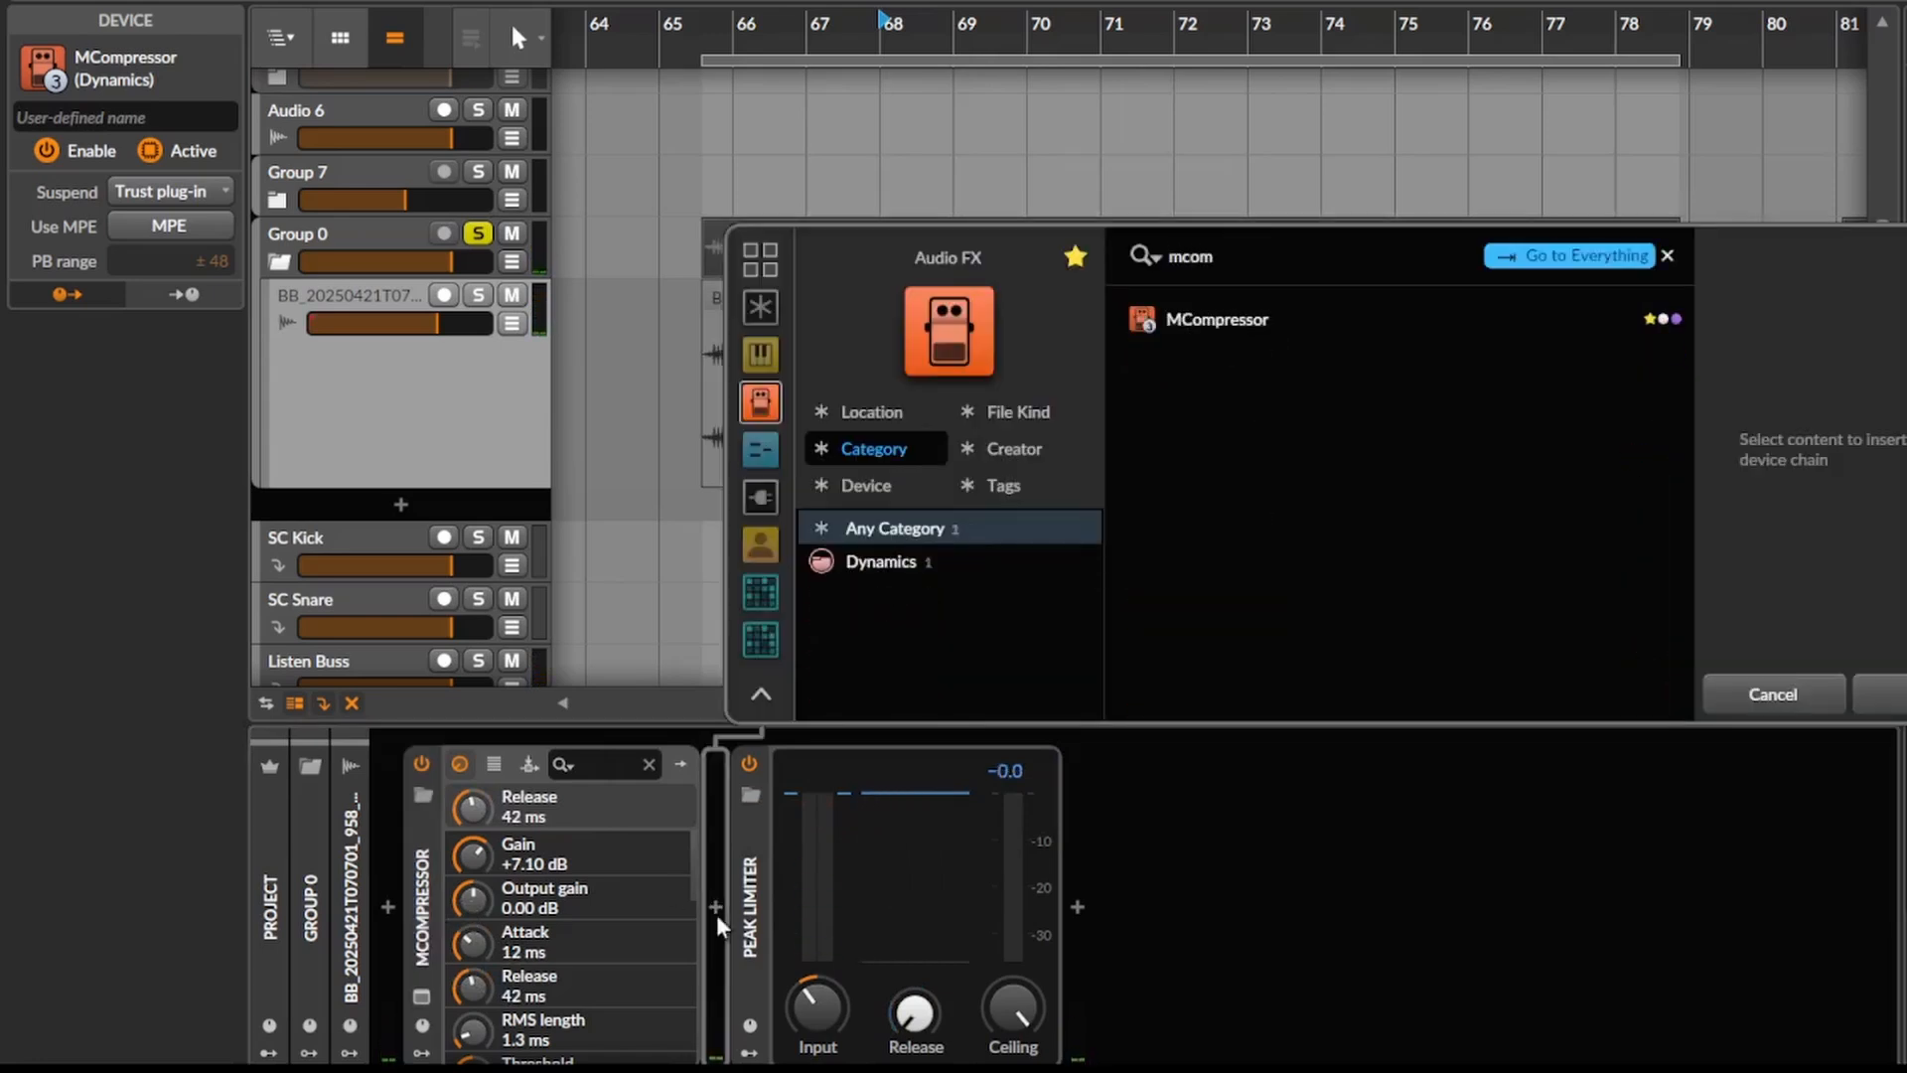
key(Return)
- Remove the second MCompressor and the Peak Limiter from the device chain
key(Delete)
key(Delete)
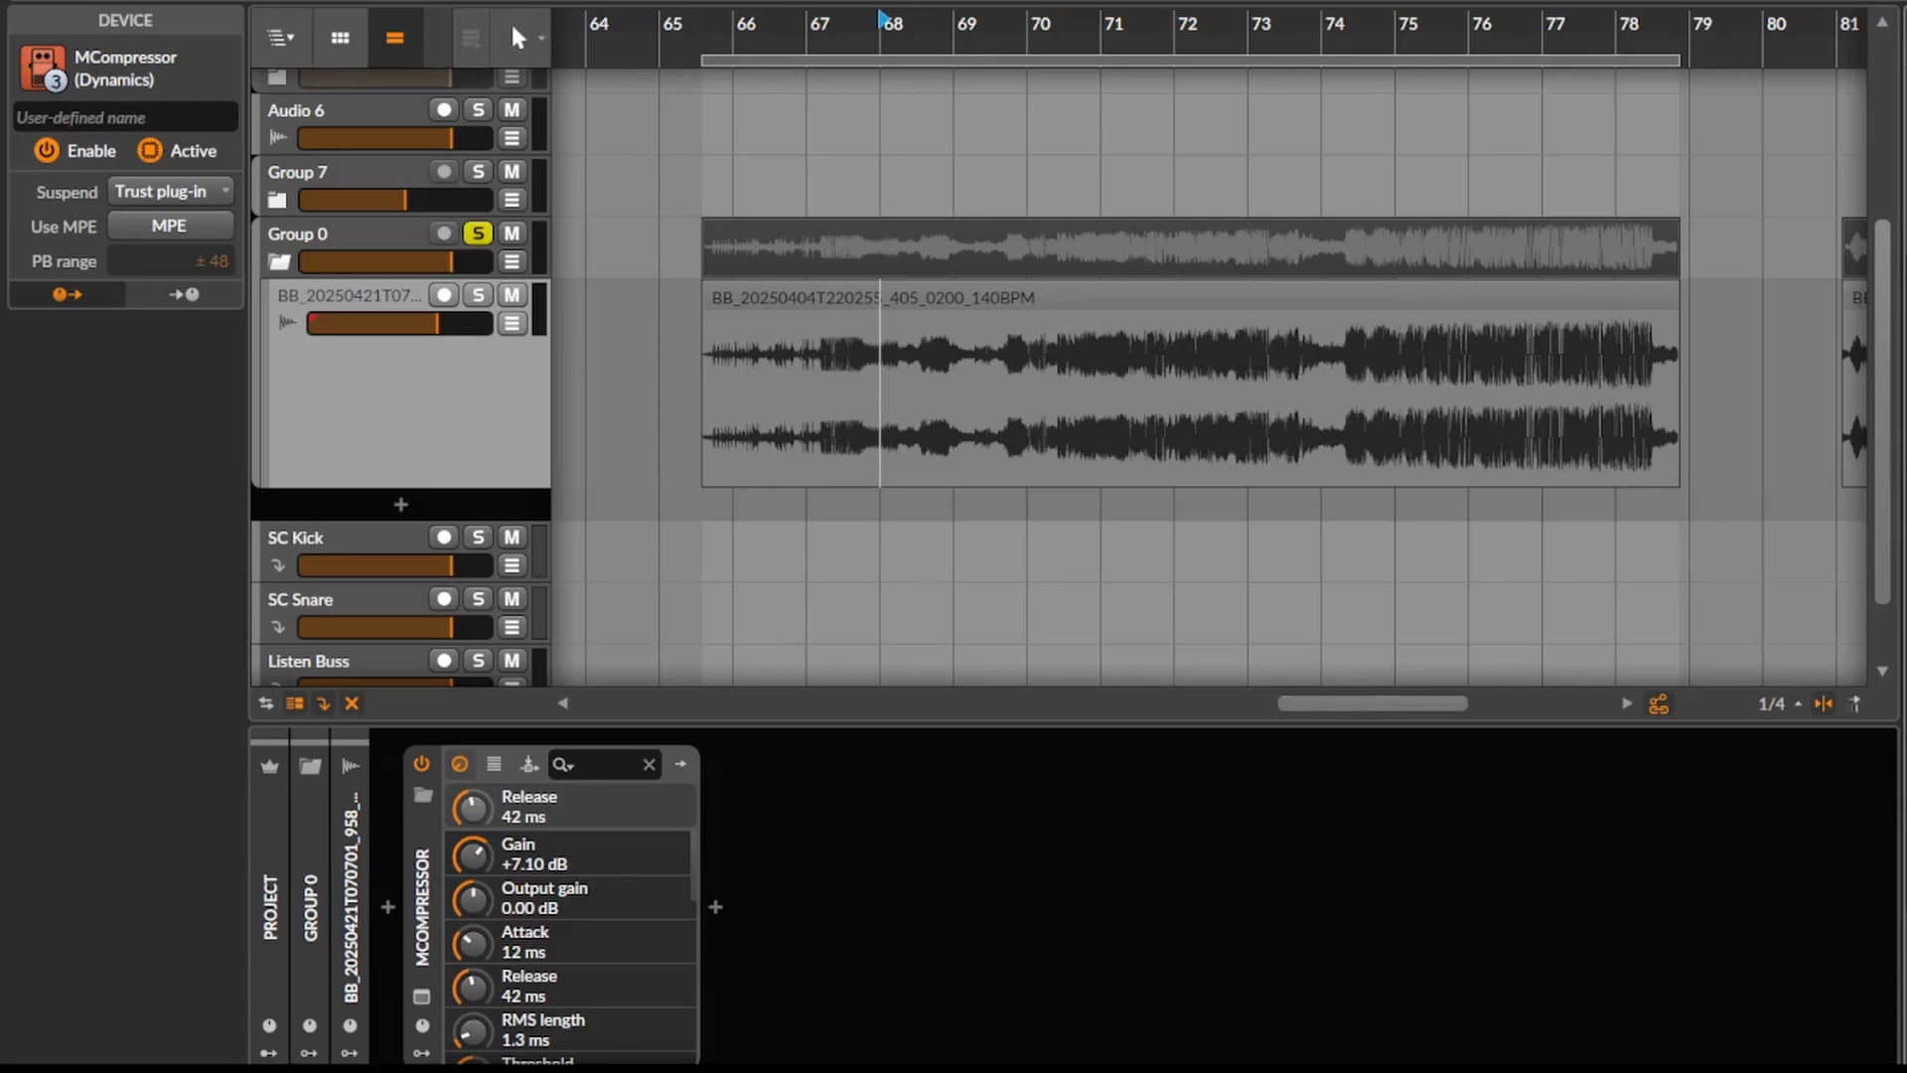
- Place the clip BB_20240702T142628_748_0200_140BPM at bar 69 and delete the remaining pieces of the old clip on both sides
drag(1901, 636, 958, 306)
click(854, 290)
key(Delete)
click(1330, 293)
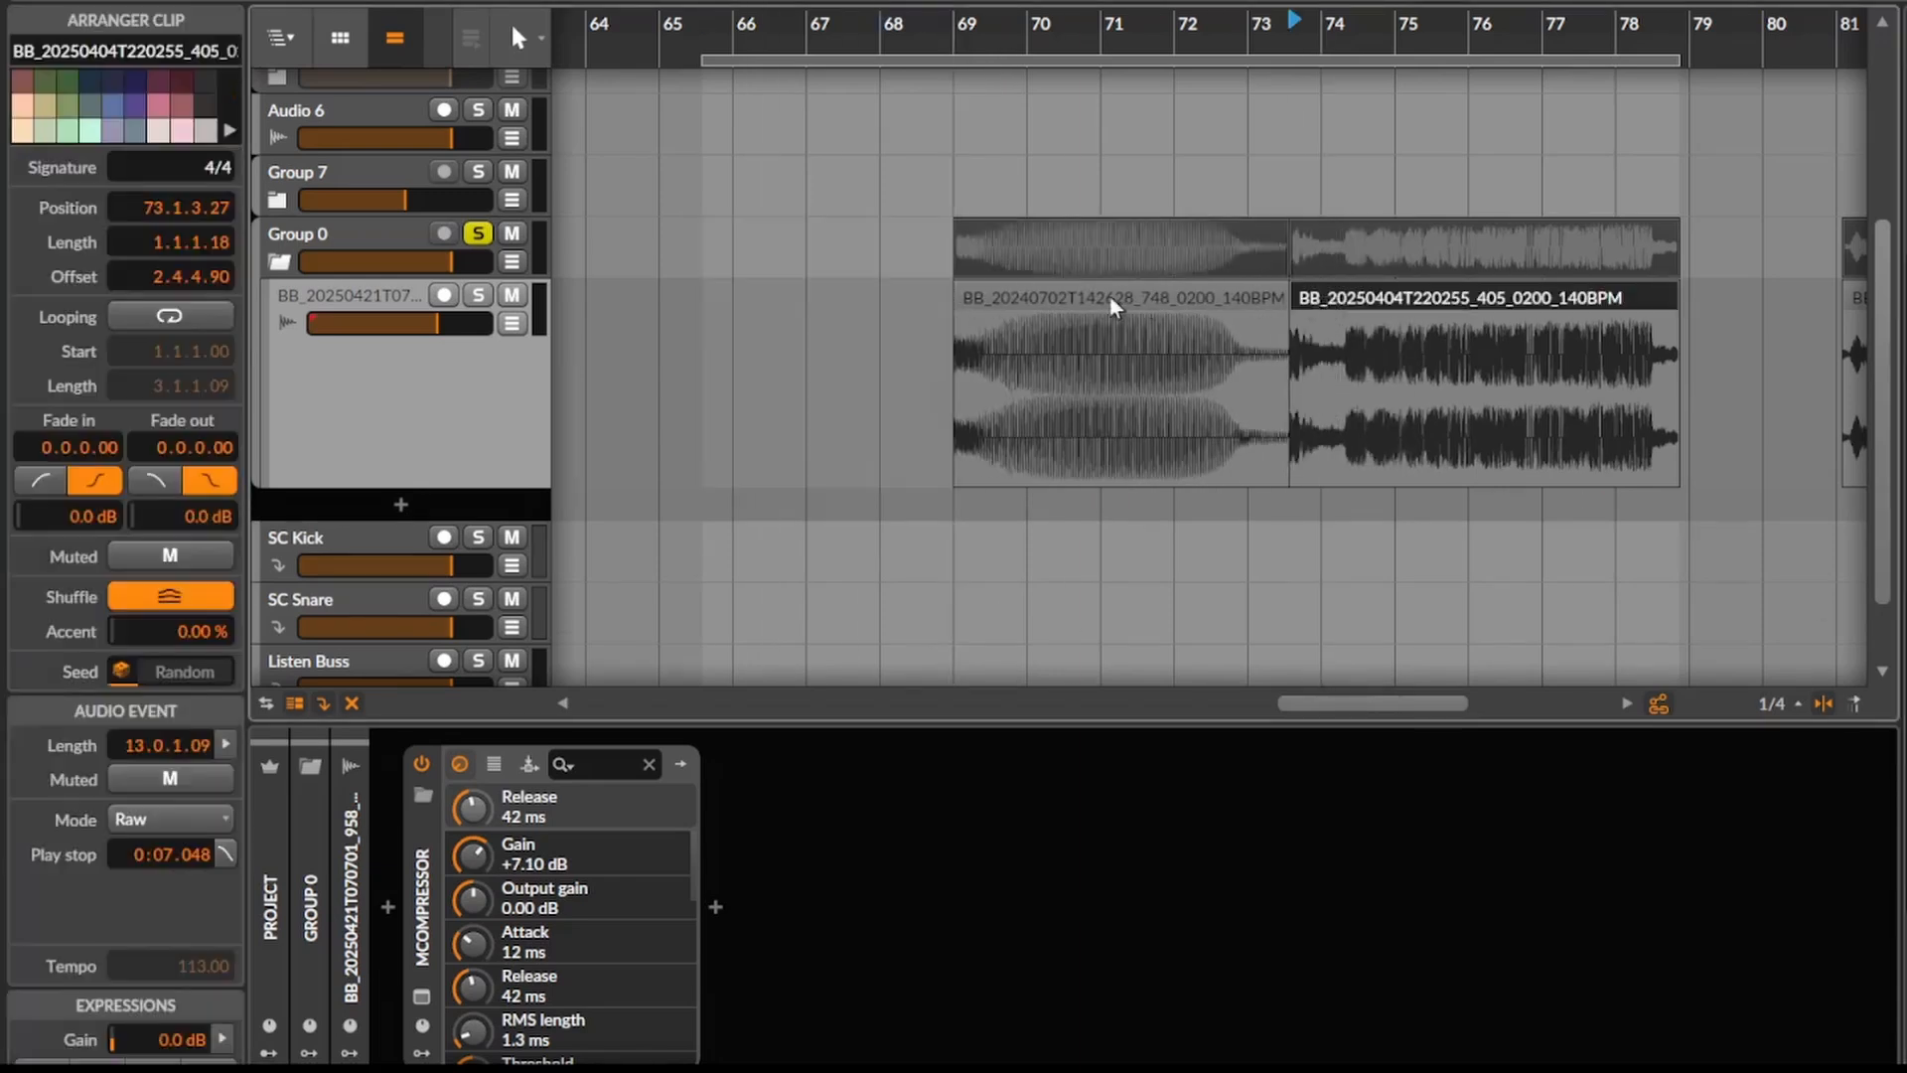
click(1108, 296)
click(1374, 302)
key(Delete)
- Delete the existing MCompressor, set the play start to the new clip, and insert a fresh MCompressor on the track
click(416, 879)
key(Delete)
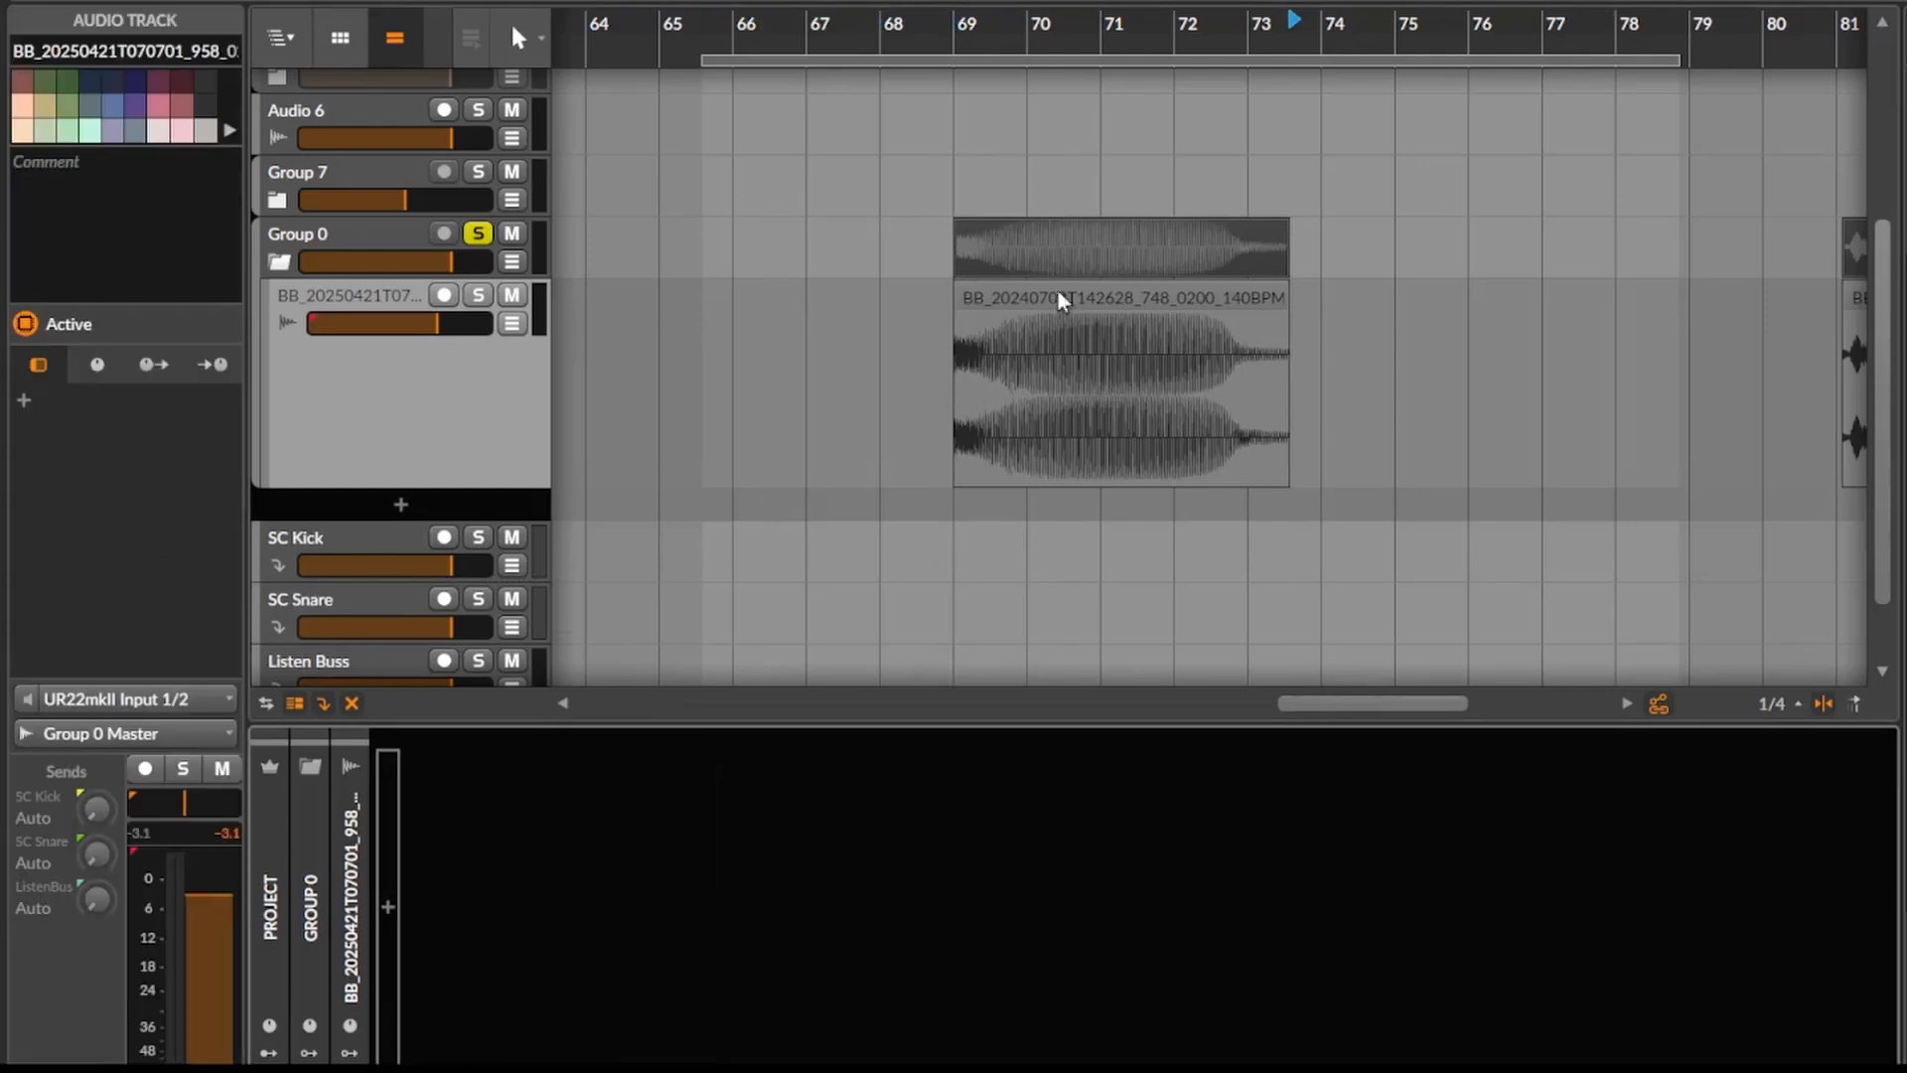
click(1061, 300)
text(mcomp)
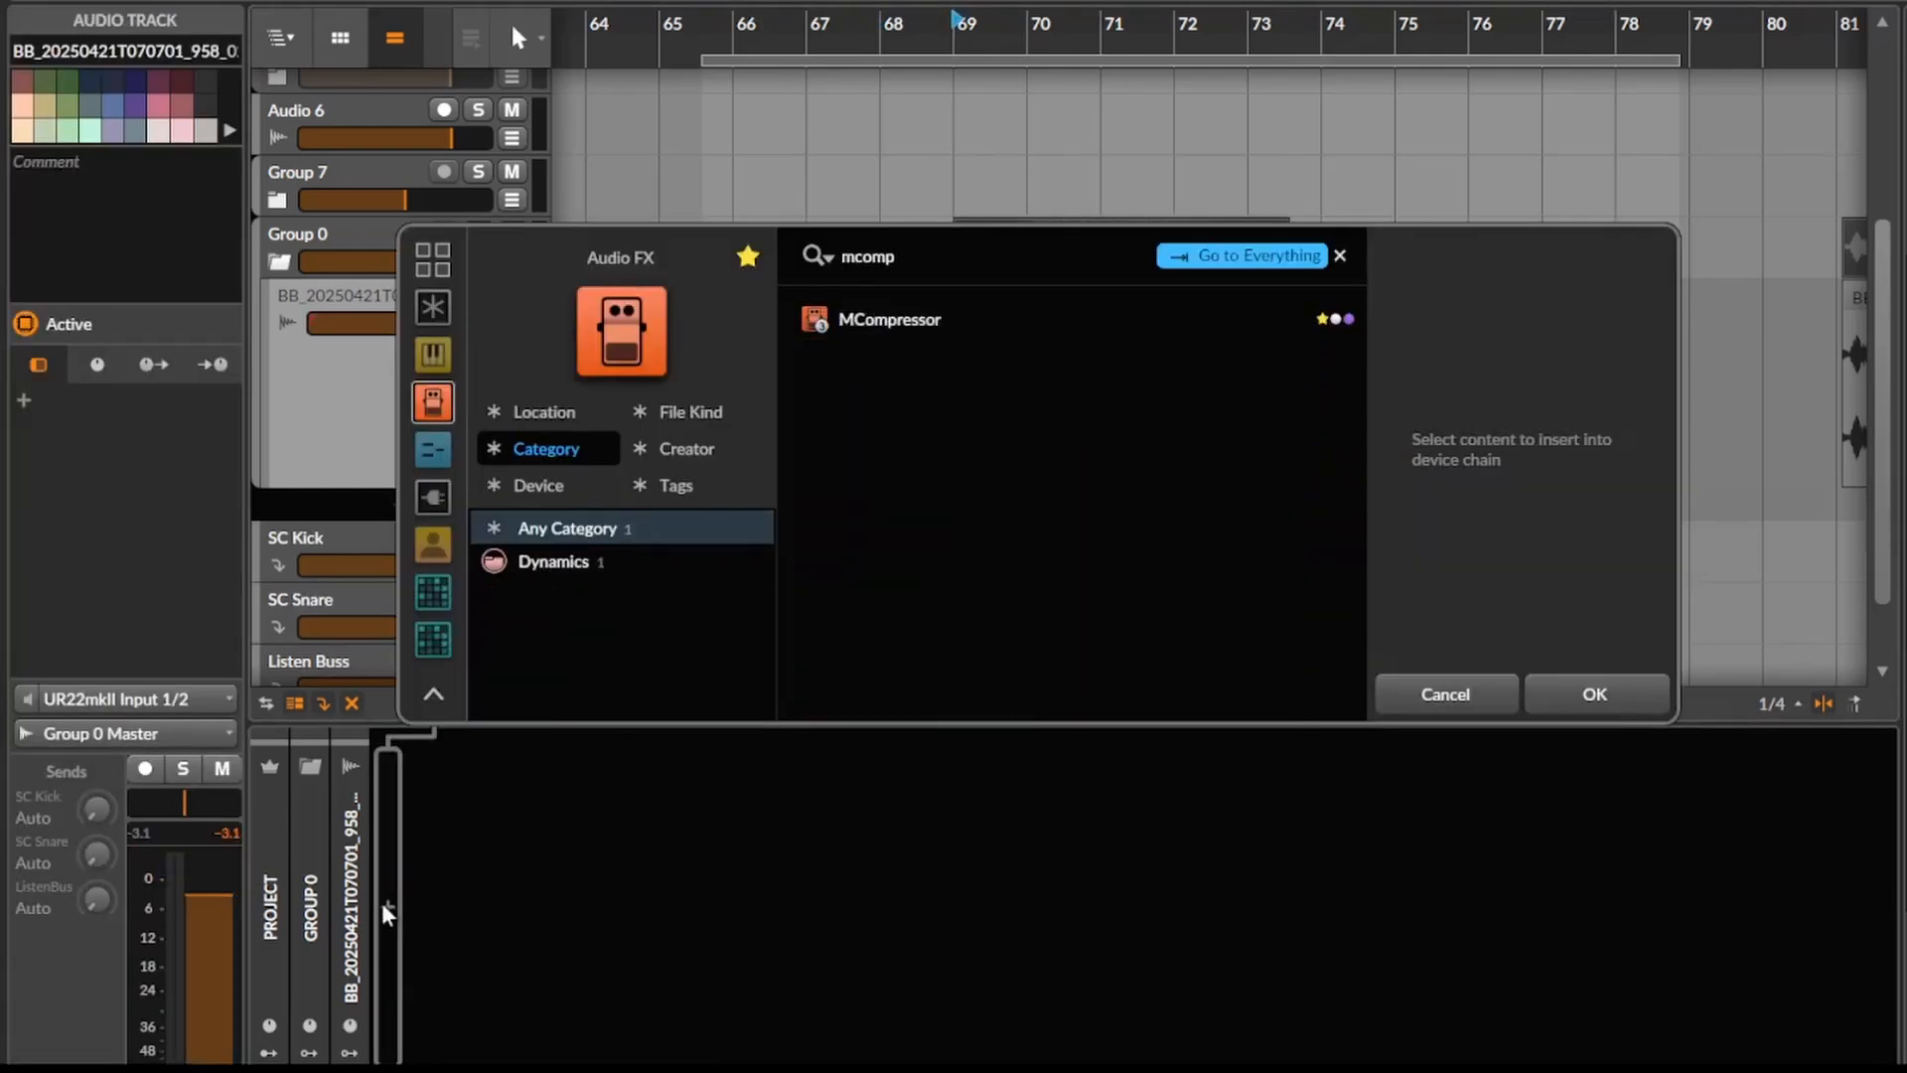
key(Return)
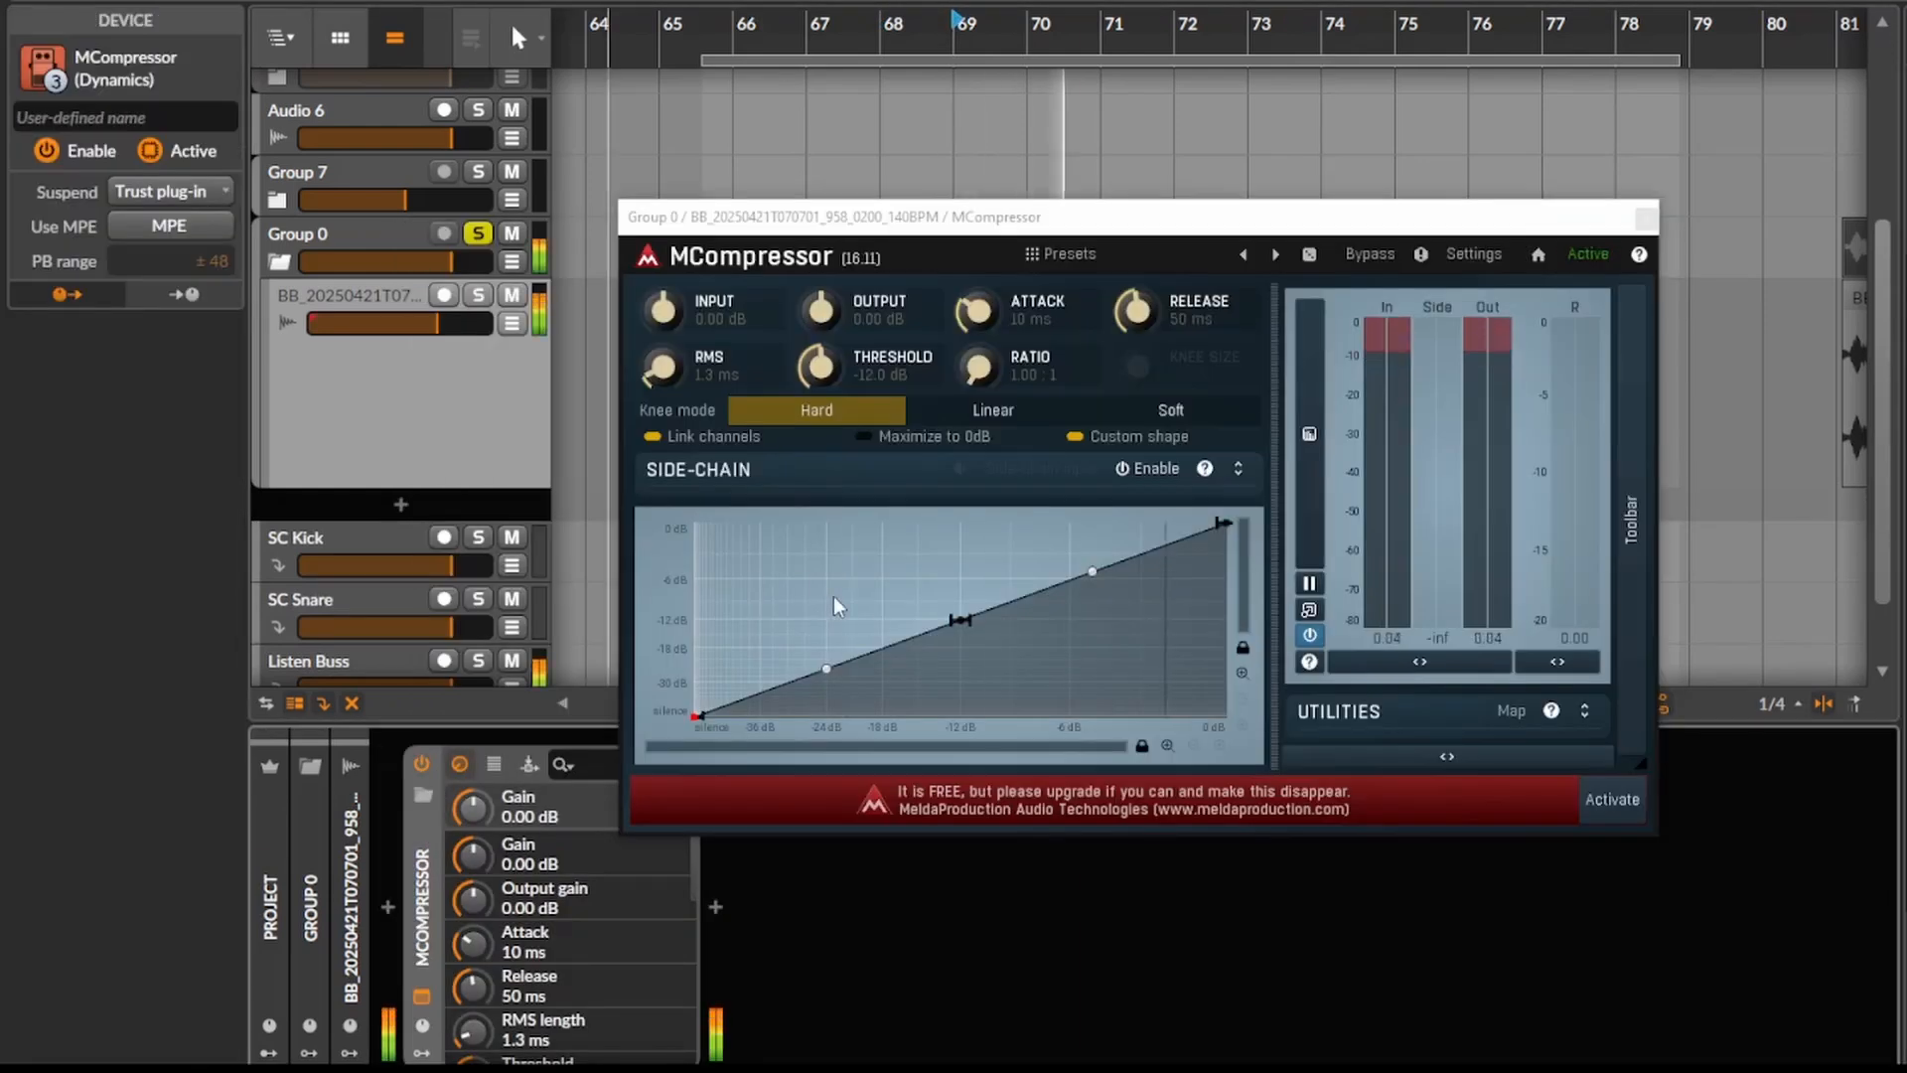
- Add a peak at about -9 dB in, -3 dB out and a deep dip near -6 dB input on the new transfer curve
key(space)
double_click(1015, 551)
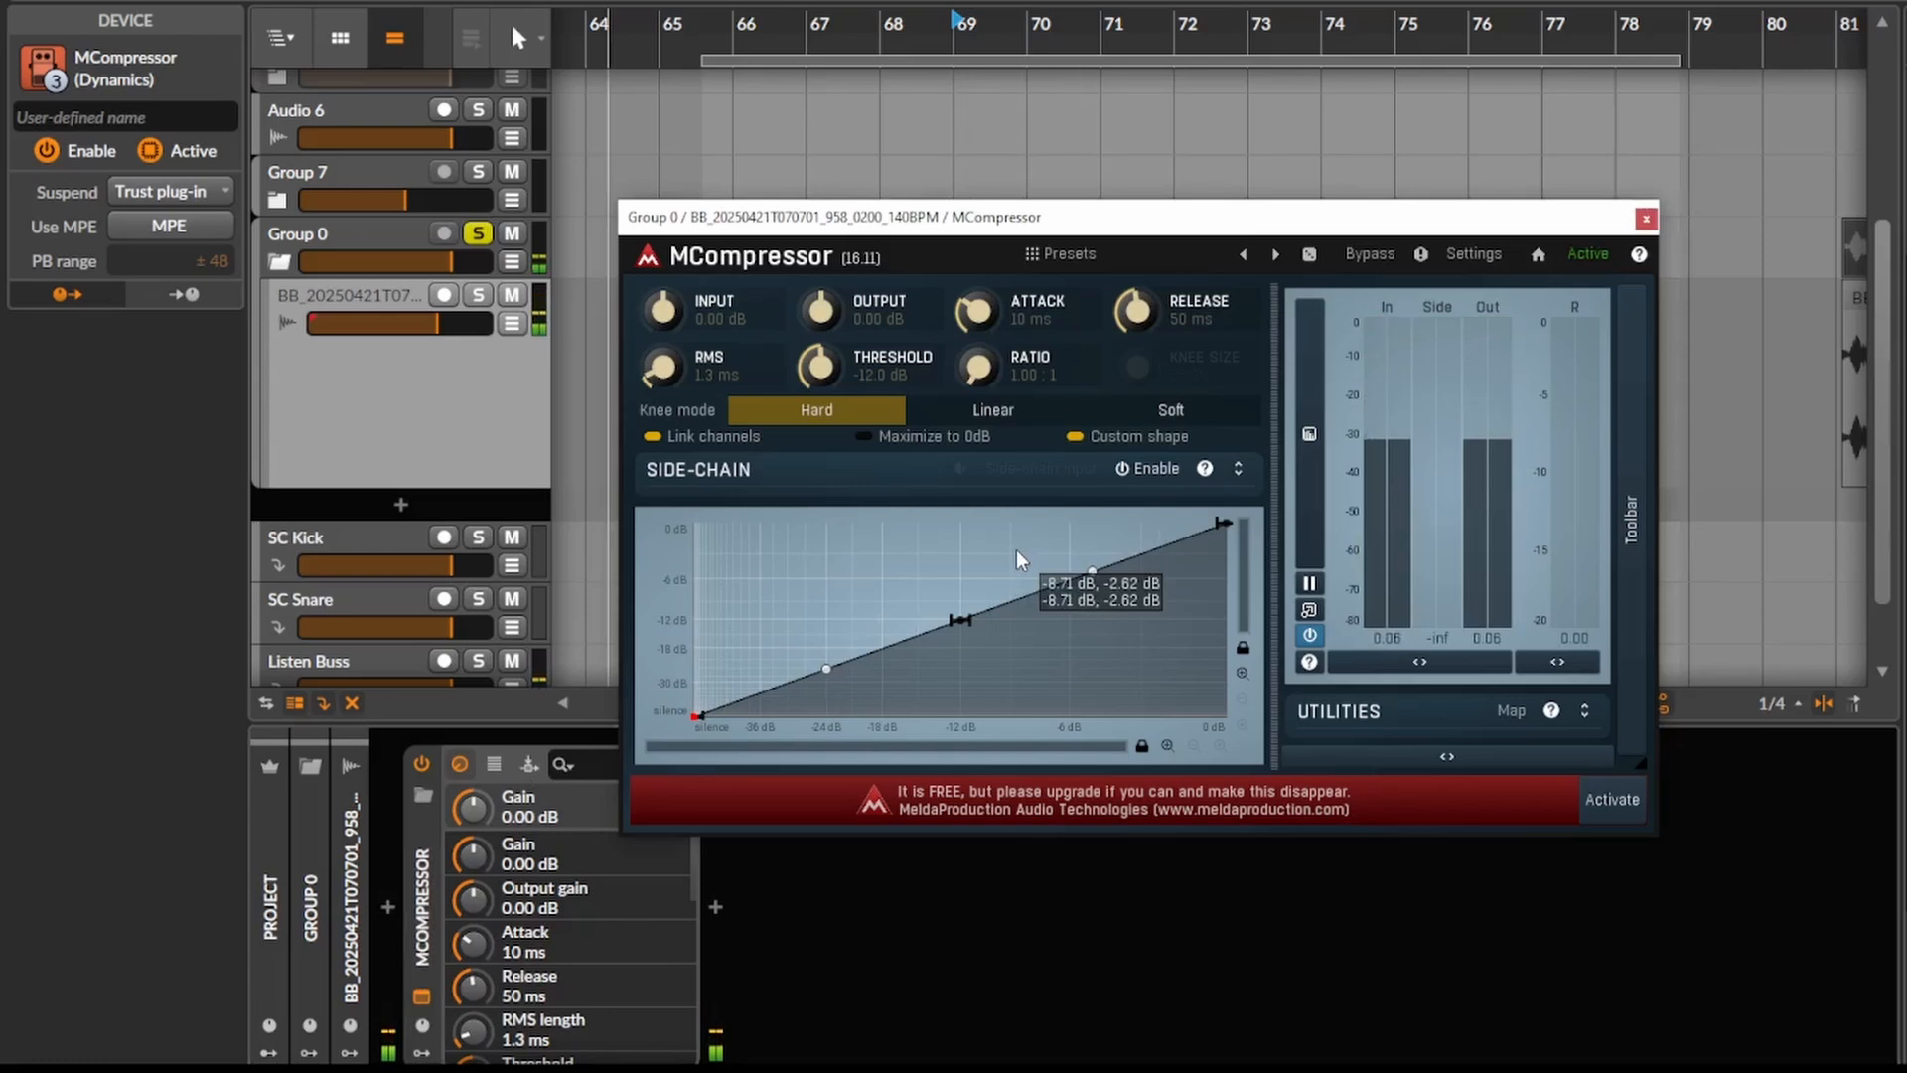
double_click(1075, 622)
drag(1076, 622, 1070, 668)
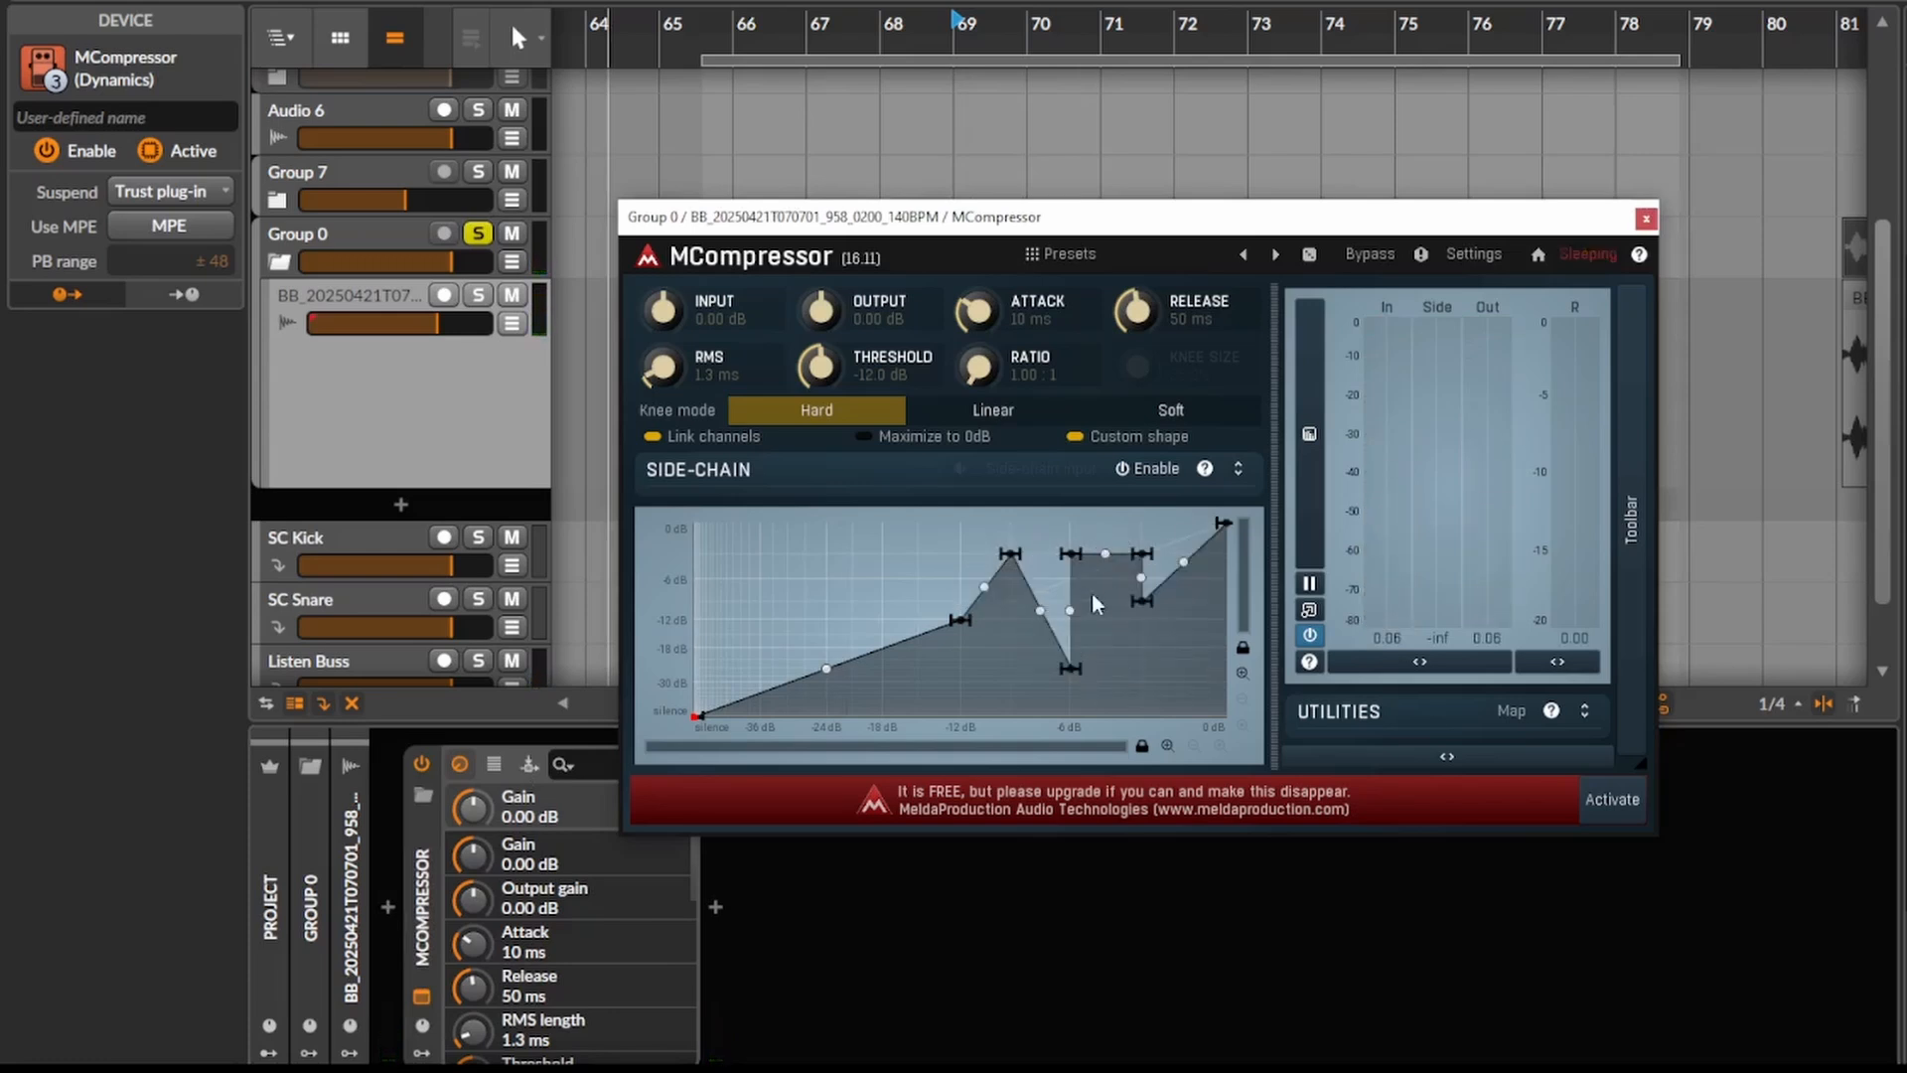
- Audition the clip and remove the extra upper point near -3 dB input from the transfer curve
key(space)
drag(1141, 600, 1074, 552)
key(space)
double_click(1142, 554)
- Check the properties of all curve points and move the peak beyond the -6 dB dip to a slightly higher input level
right_click(1102, 552)
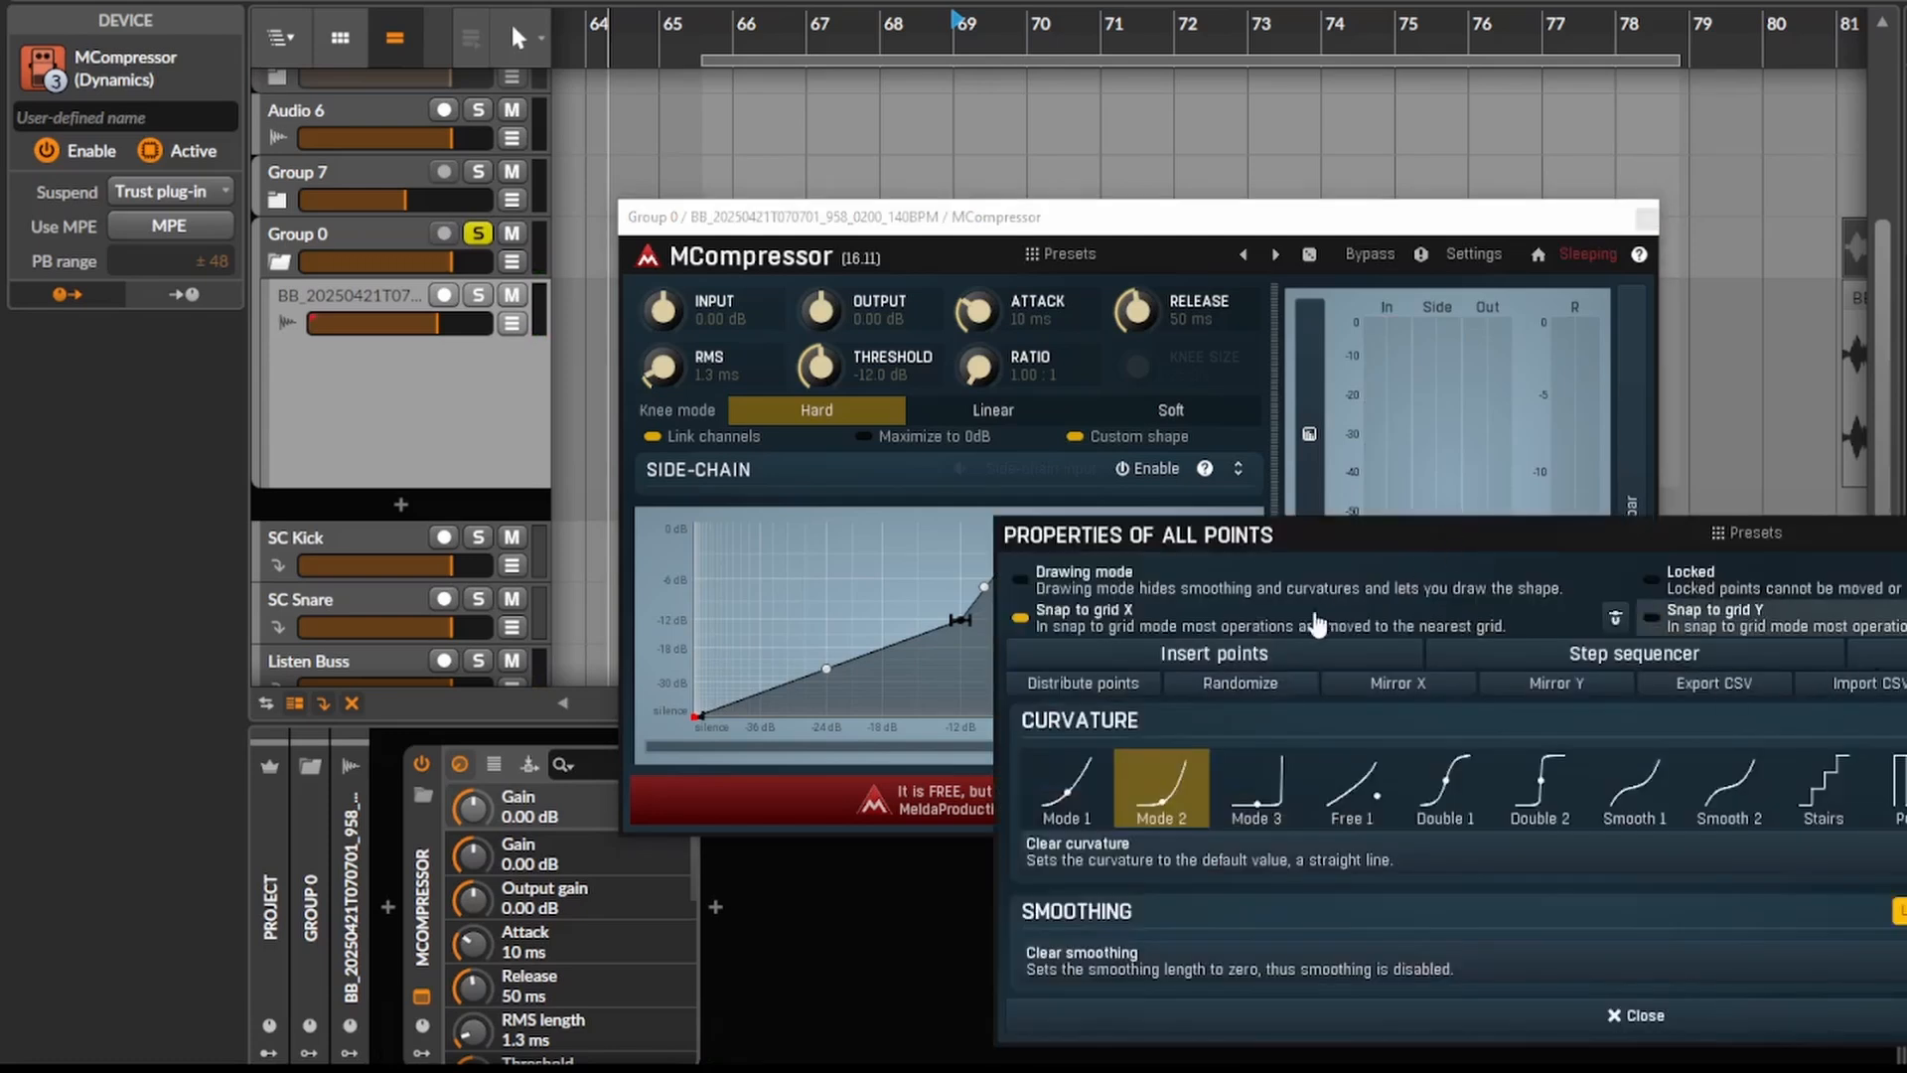
click(778, 589)
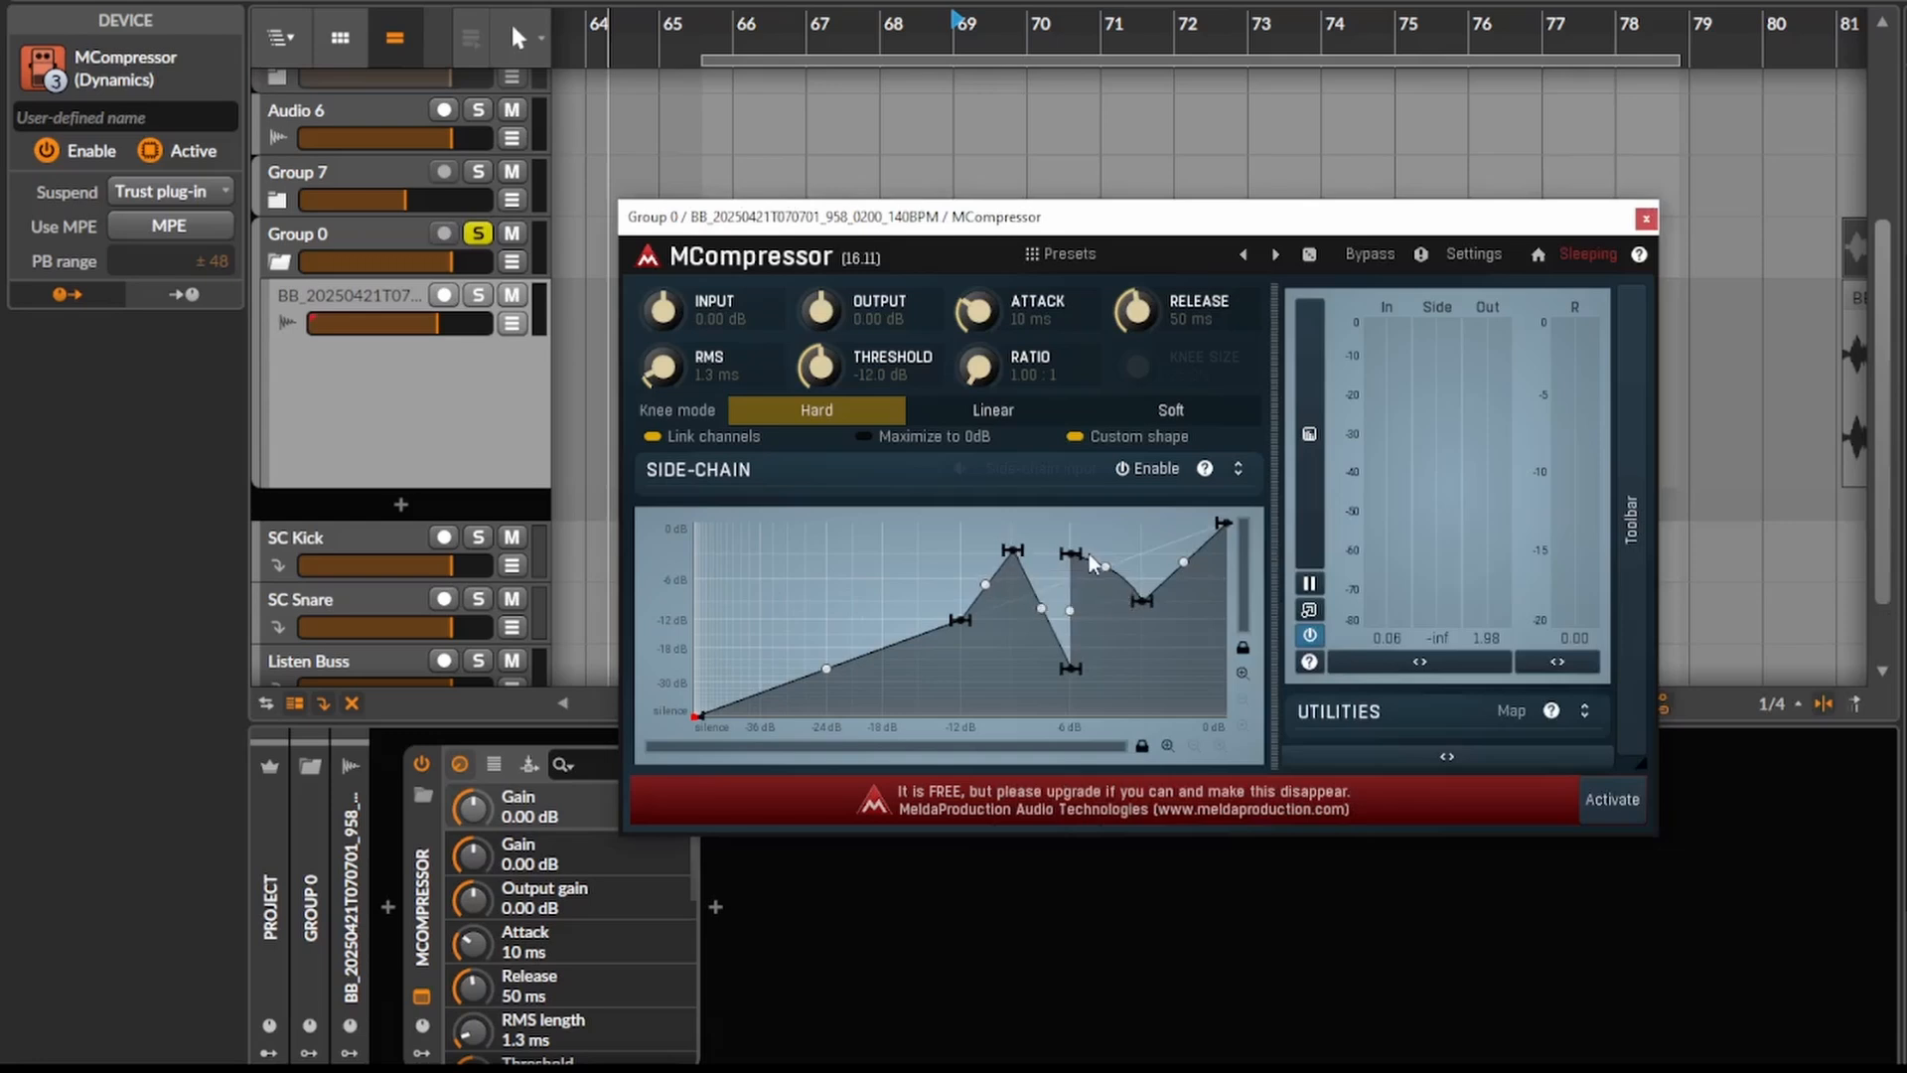
drag(1070, 553, 1094, 550)
- Play the clip and compare it with MCompressor switched off and on
key(space)
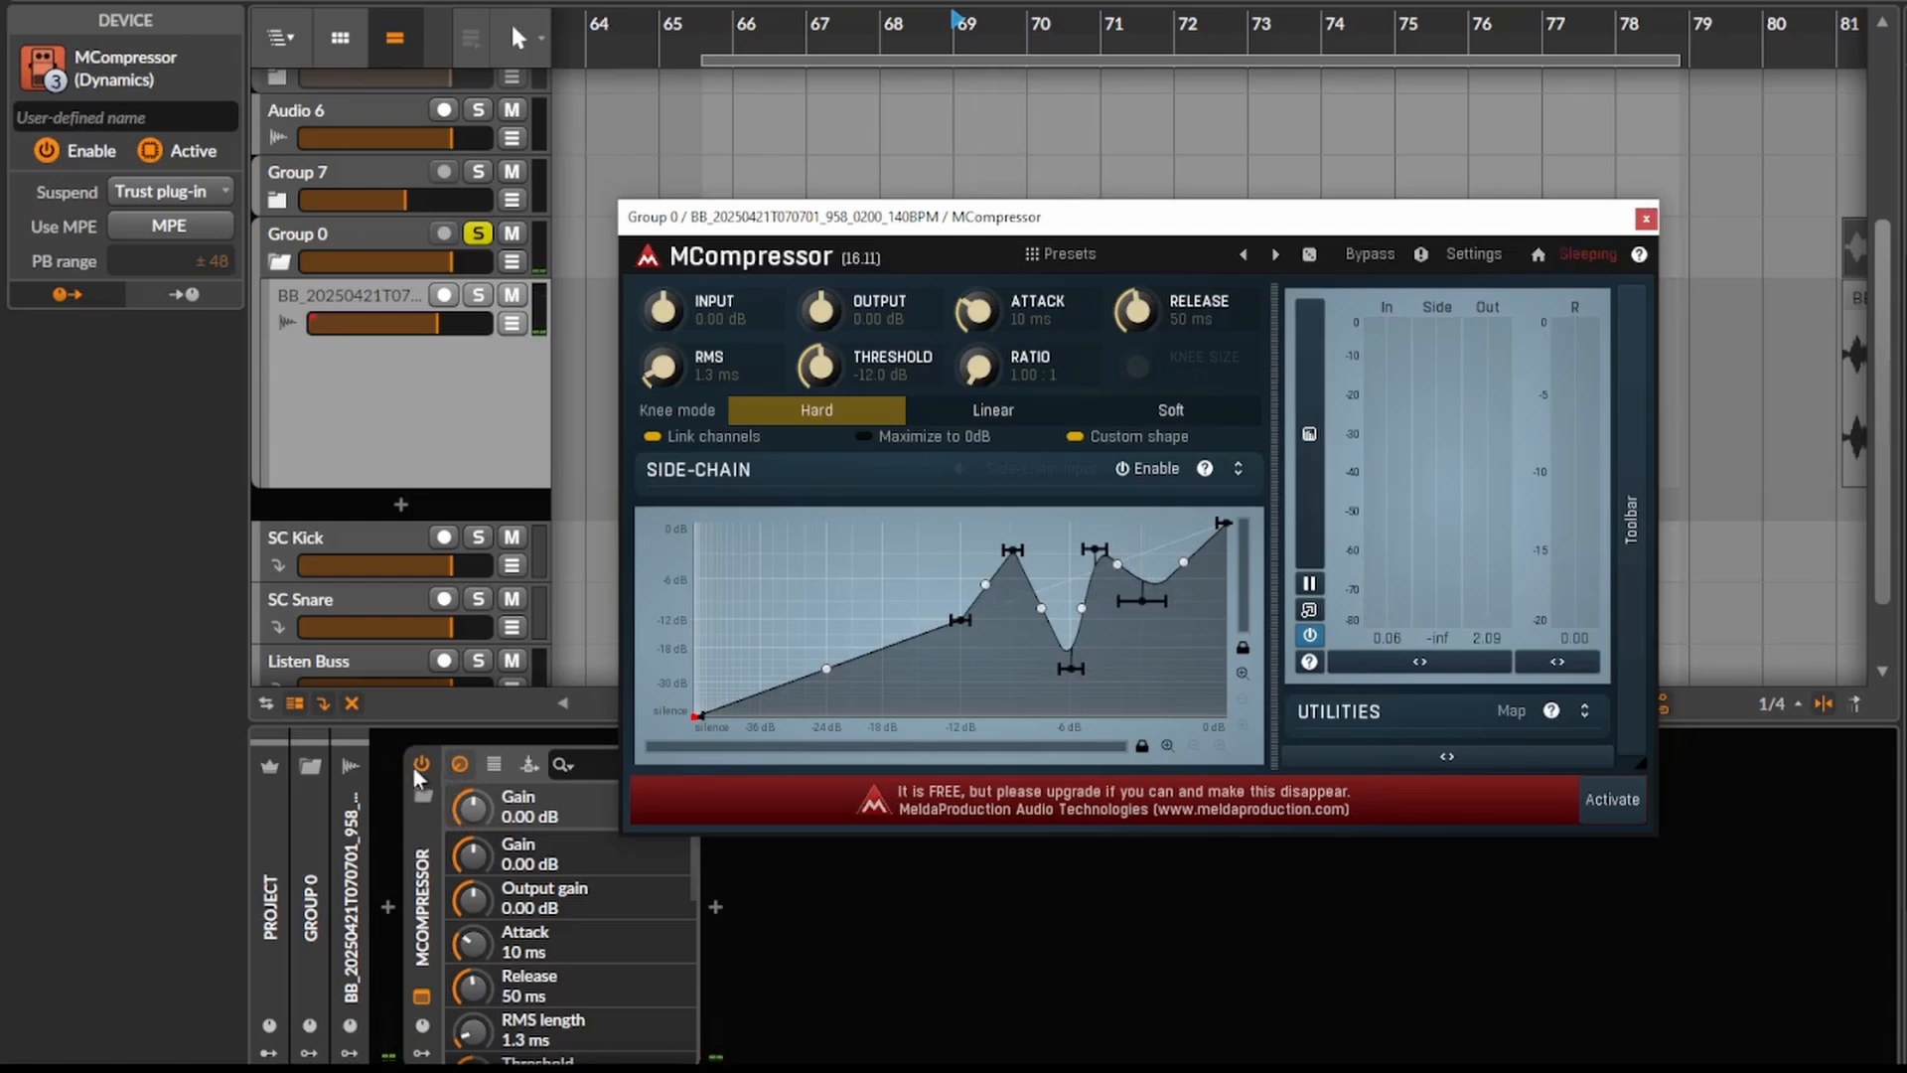
click(419, 765)
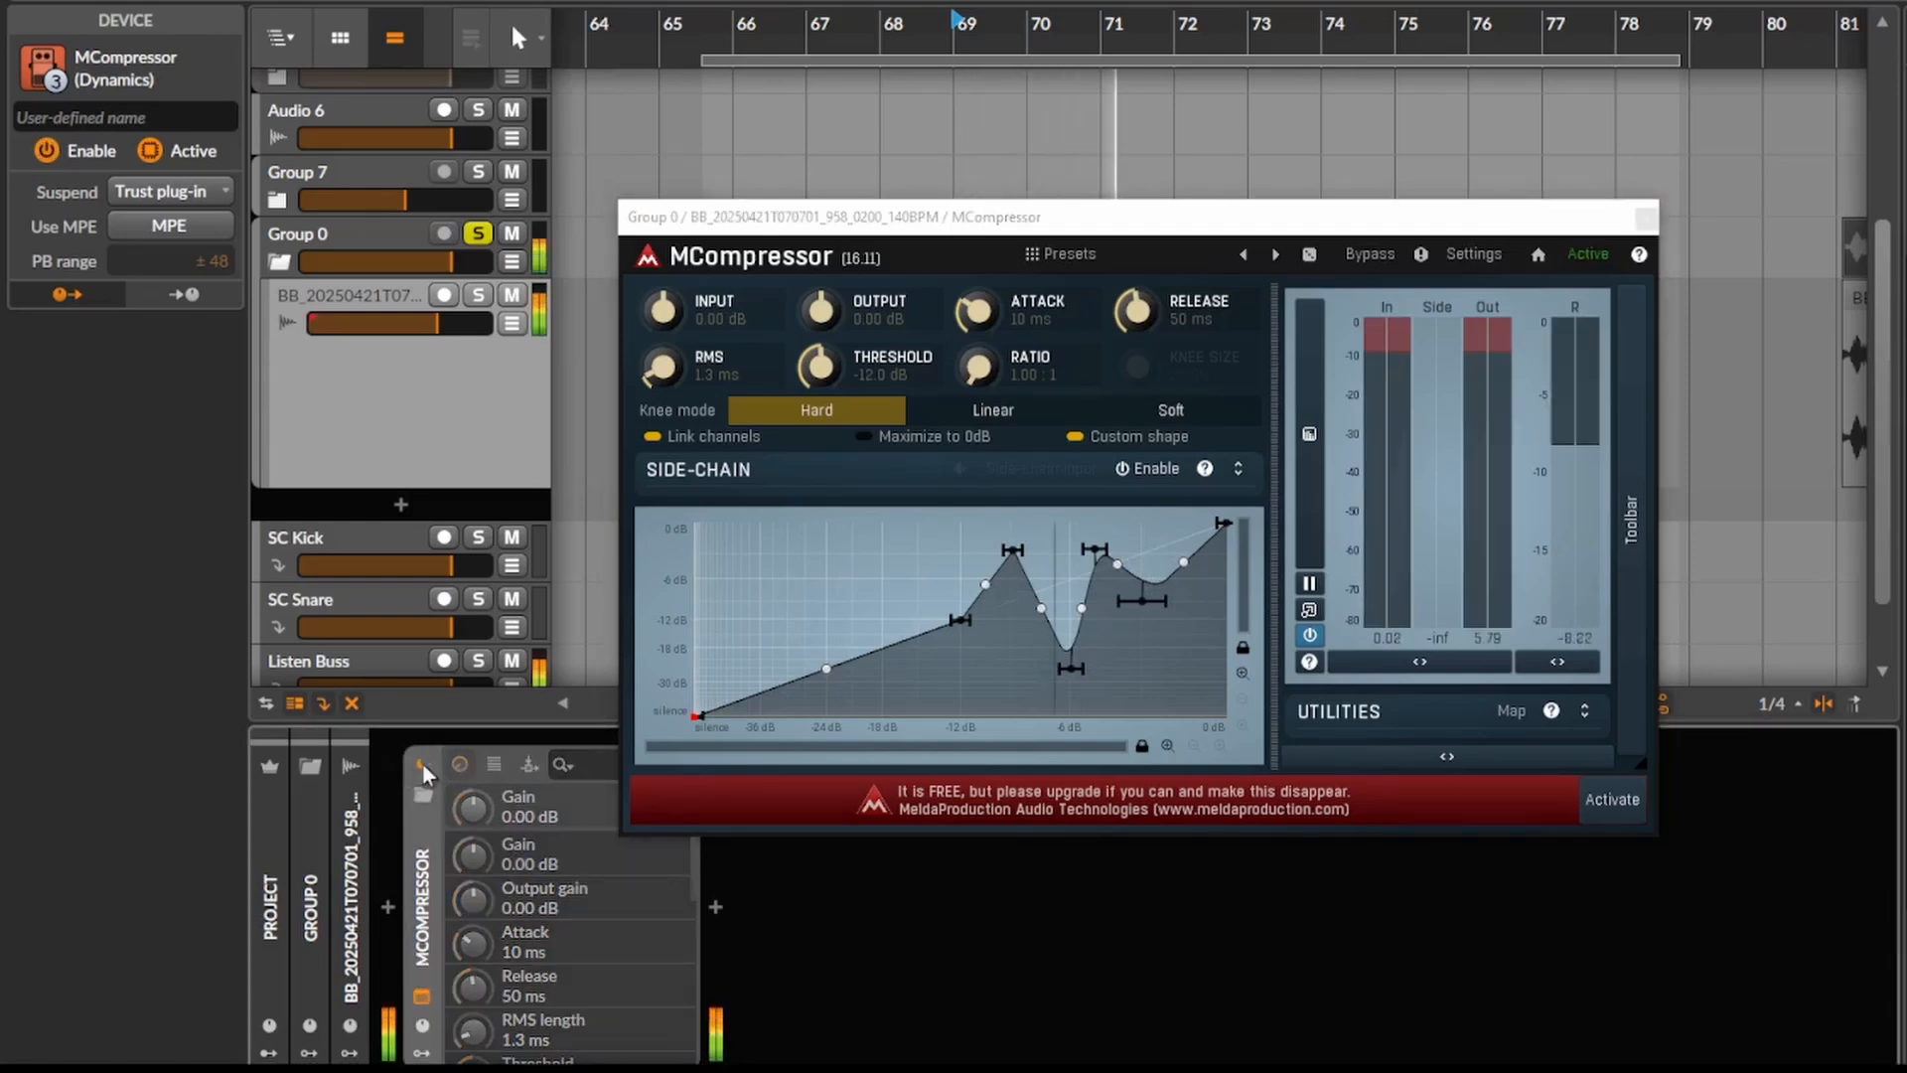
click(418, 765)
- Add a peak near -30 dB input and a low point near -24 dB, bend the first segment downward, and audition the clip
double_click(784, 572)
double_click(824, 652)
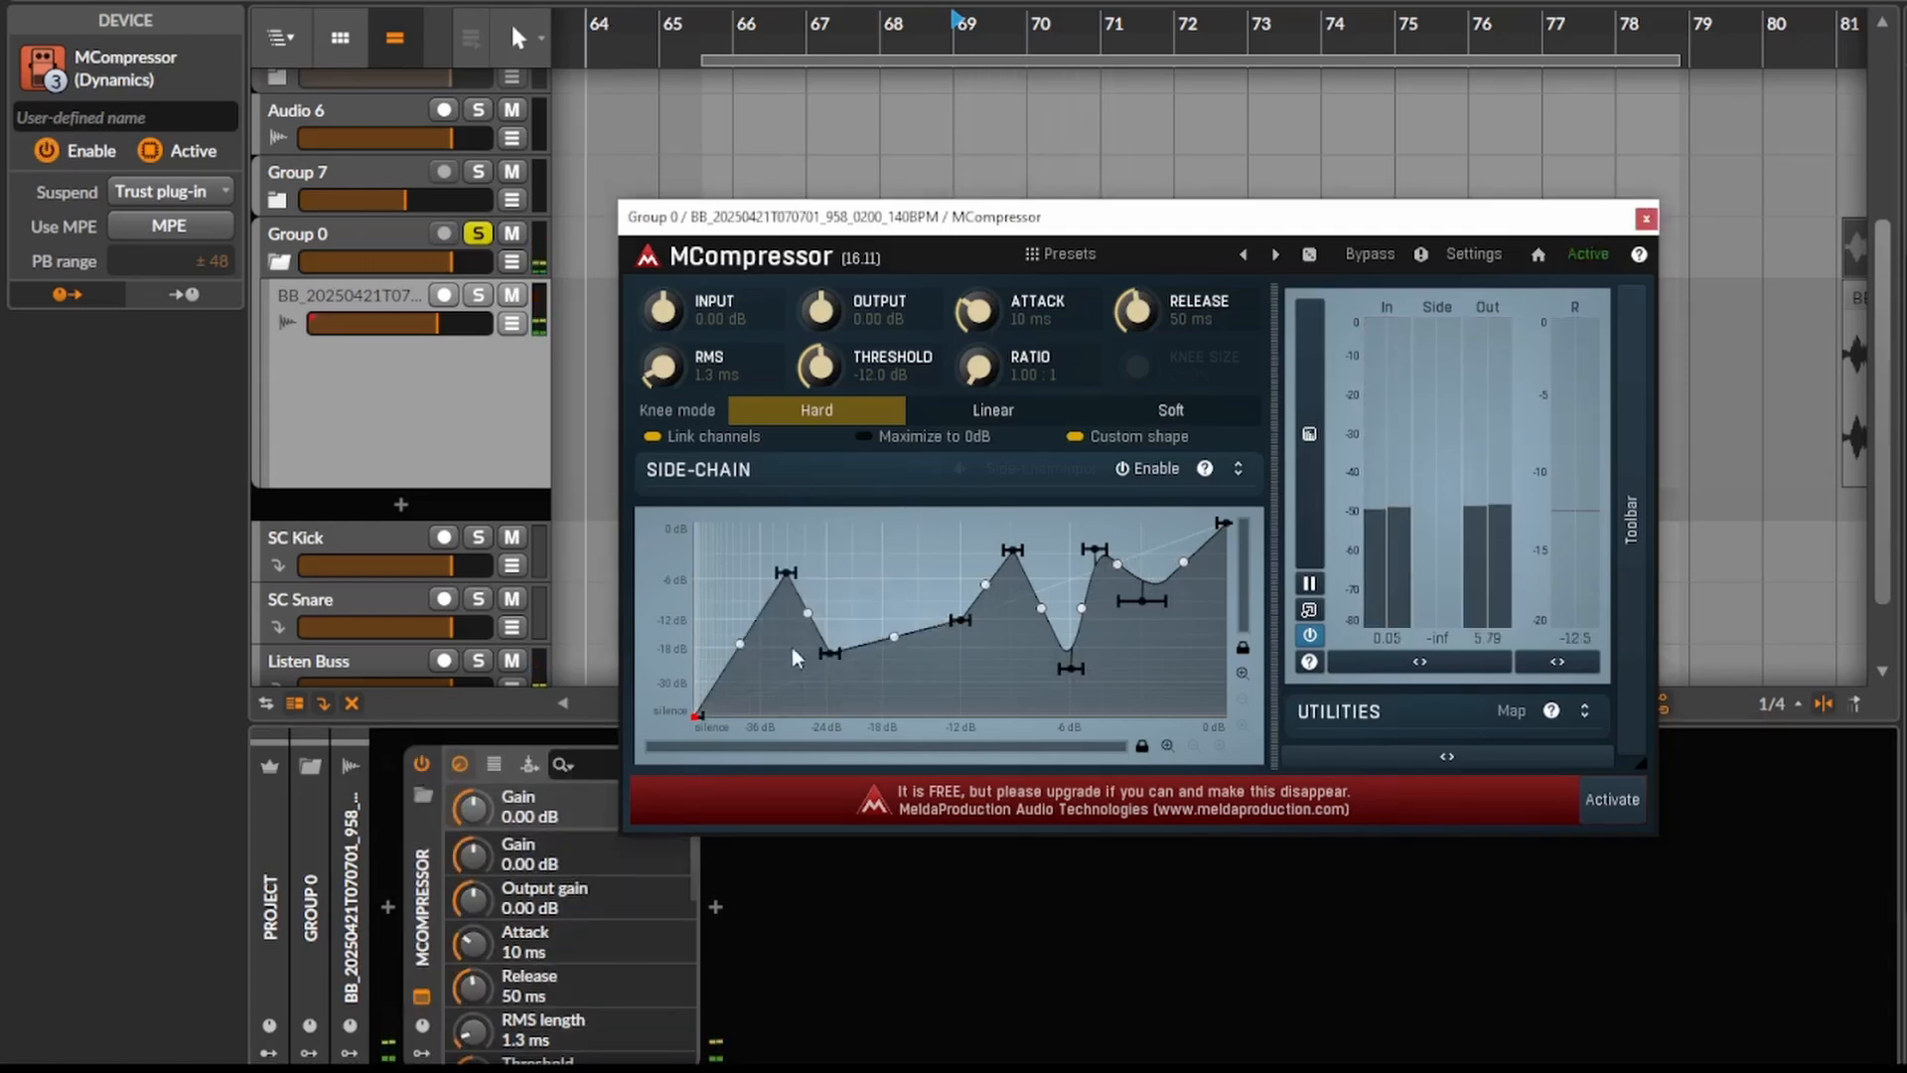
drag(745, 654, 745, 677)
key(space)
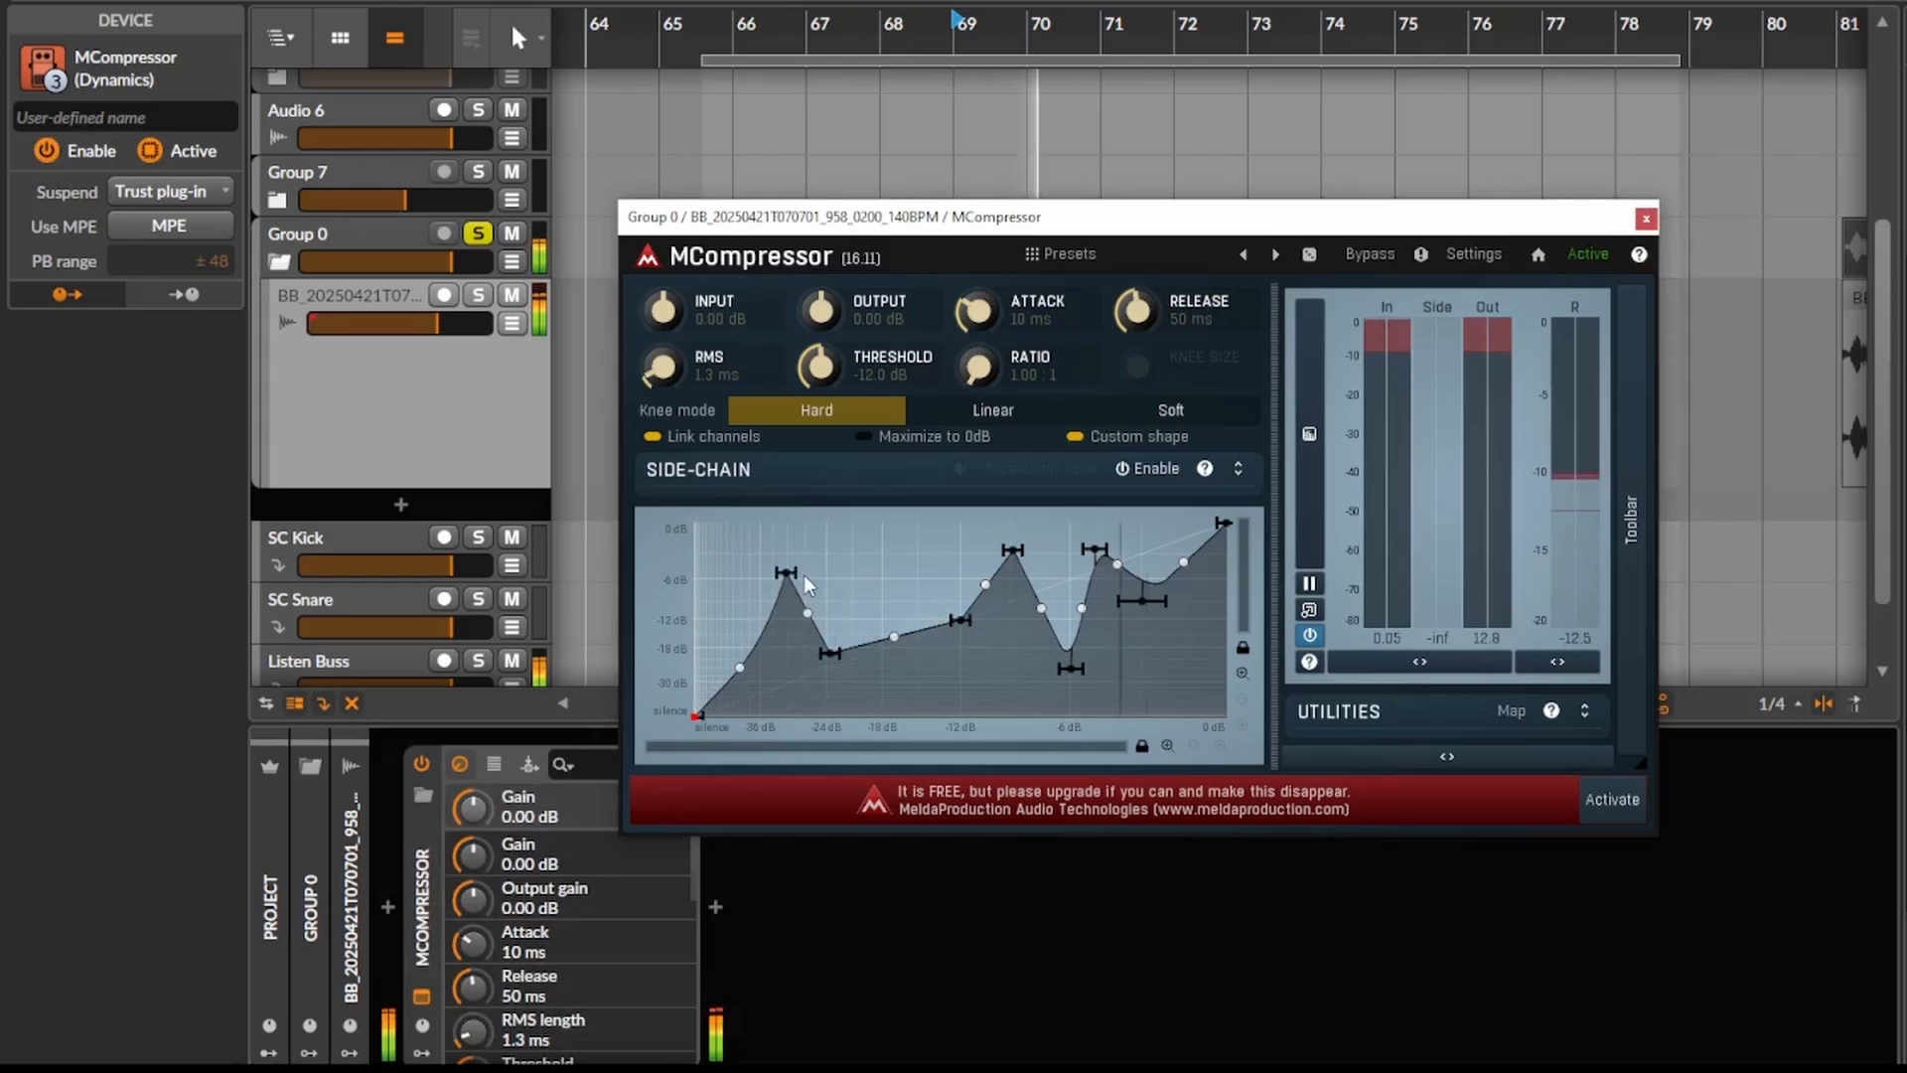
- Stop playback and add a raised point between the curve's last dip and its upper end
key(space)
double_click(1164, 546)
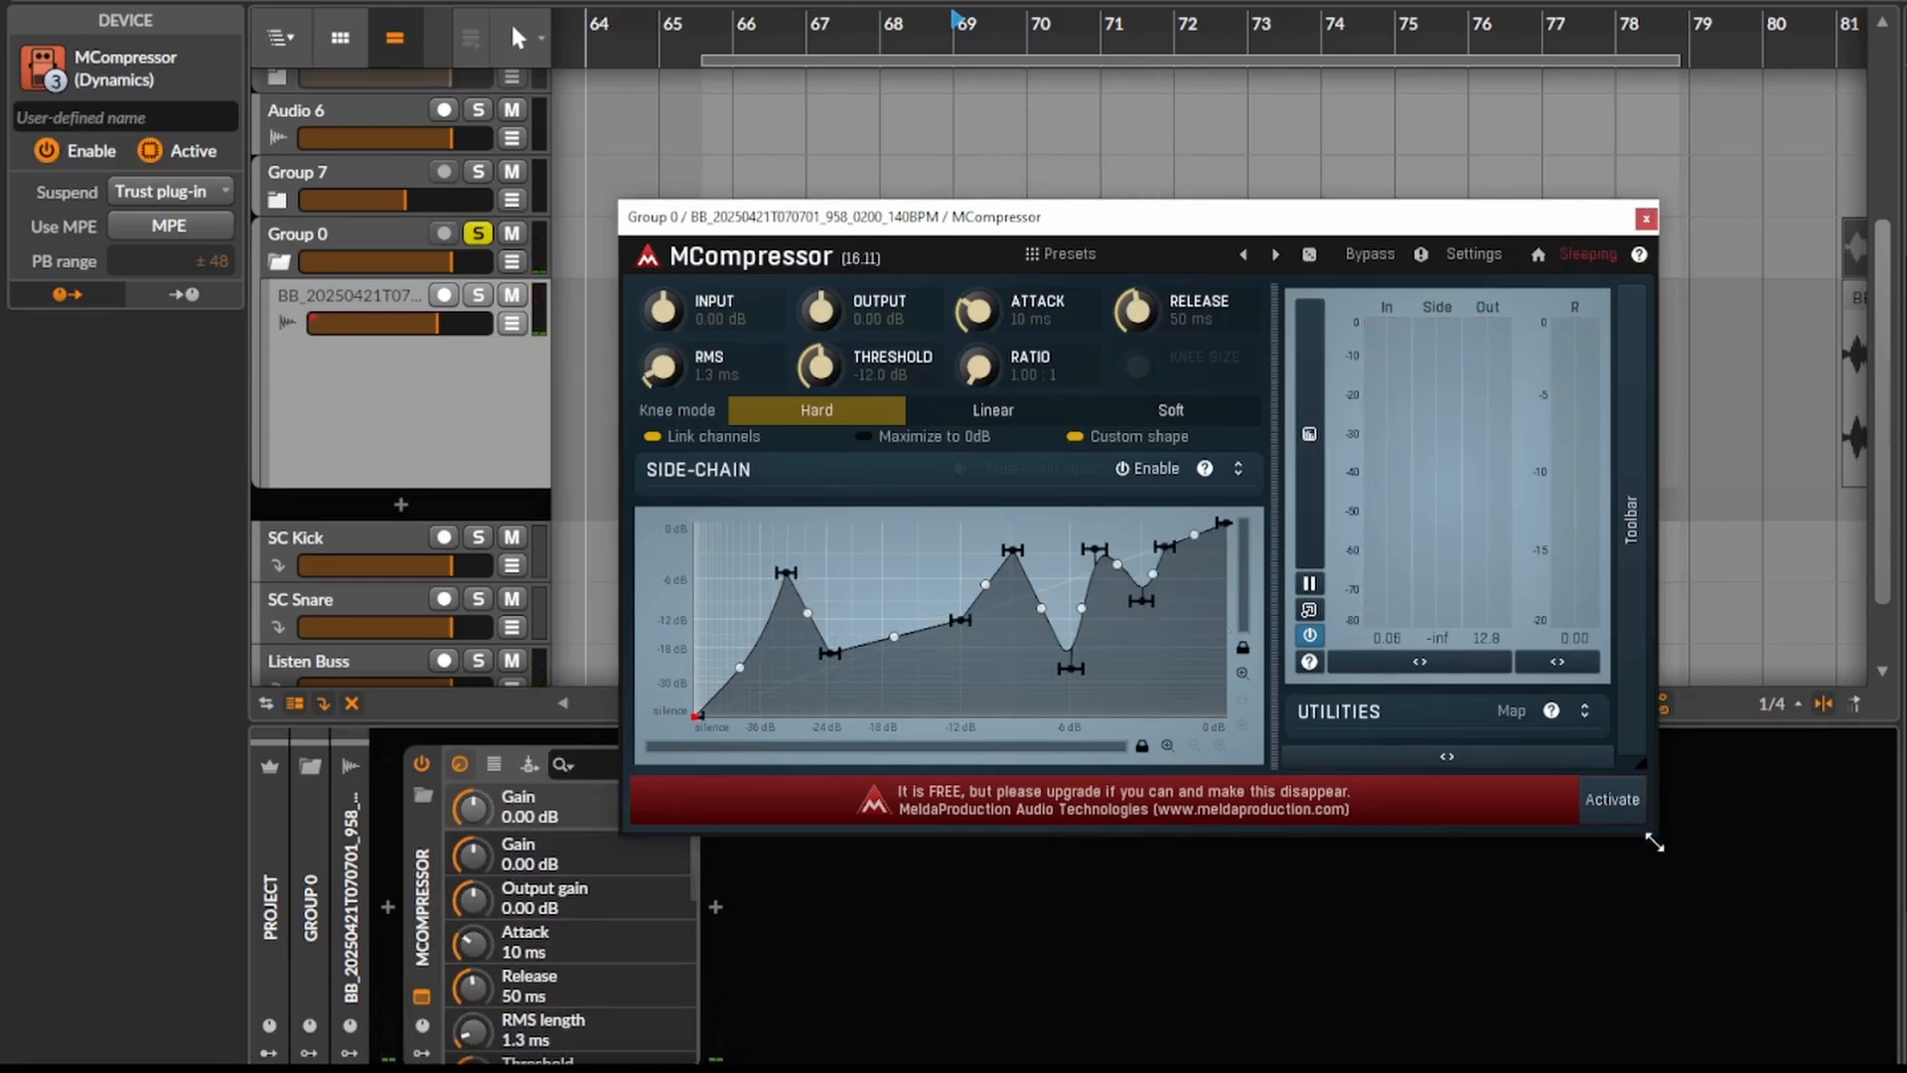
- Enlarge the MCompressor window and add a dip reaching almost to silence between the curve's last two peaks
drag(1653, 842, 1902, 1067)
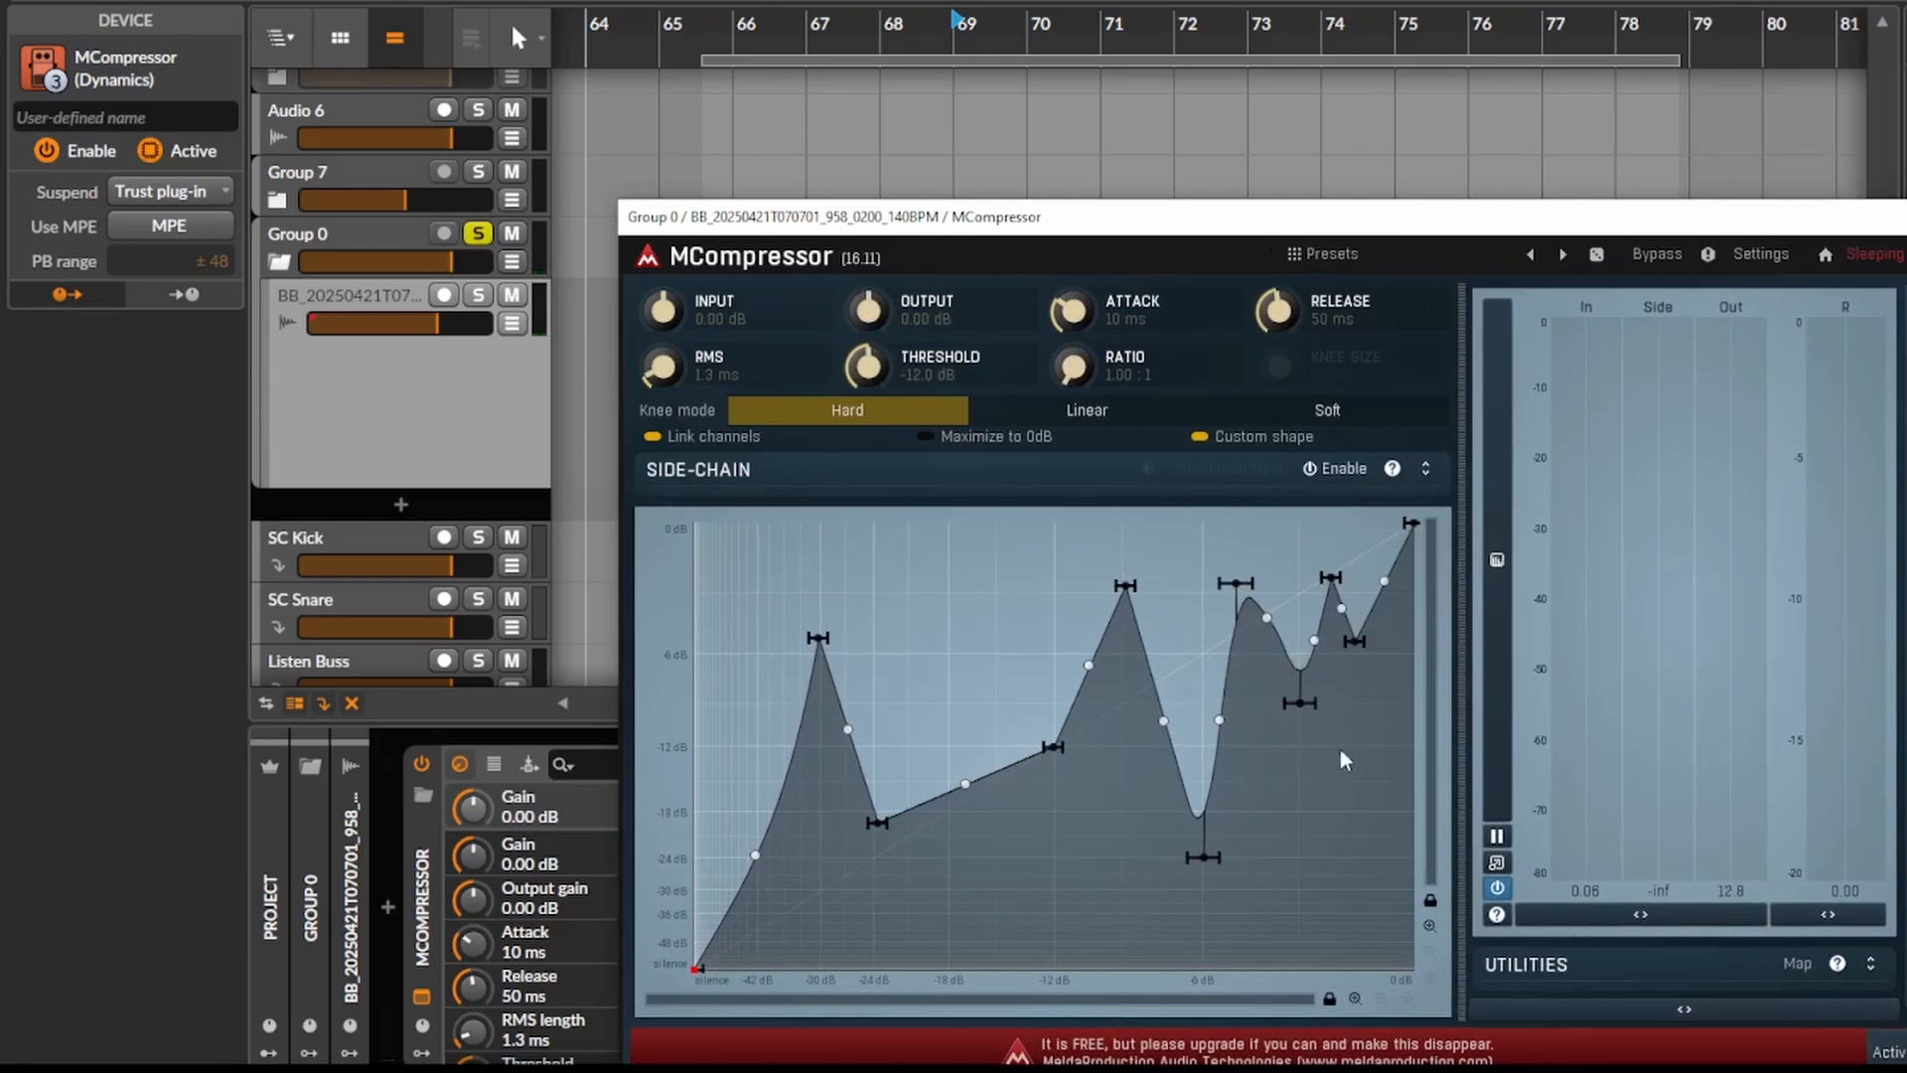
drag(1320, 871, 1312, 932)
key(space)
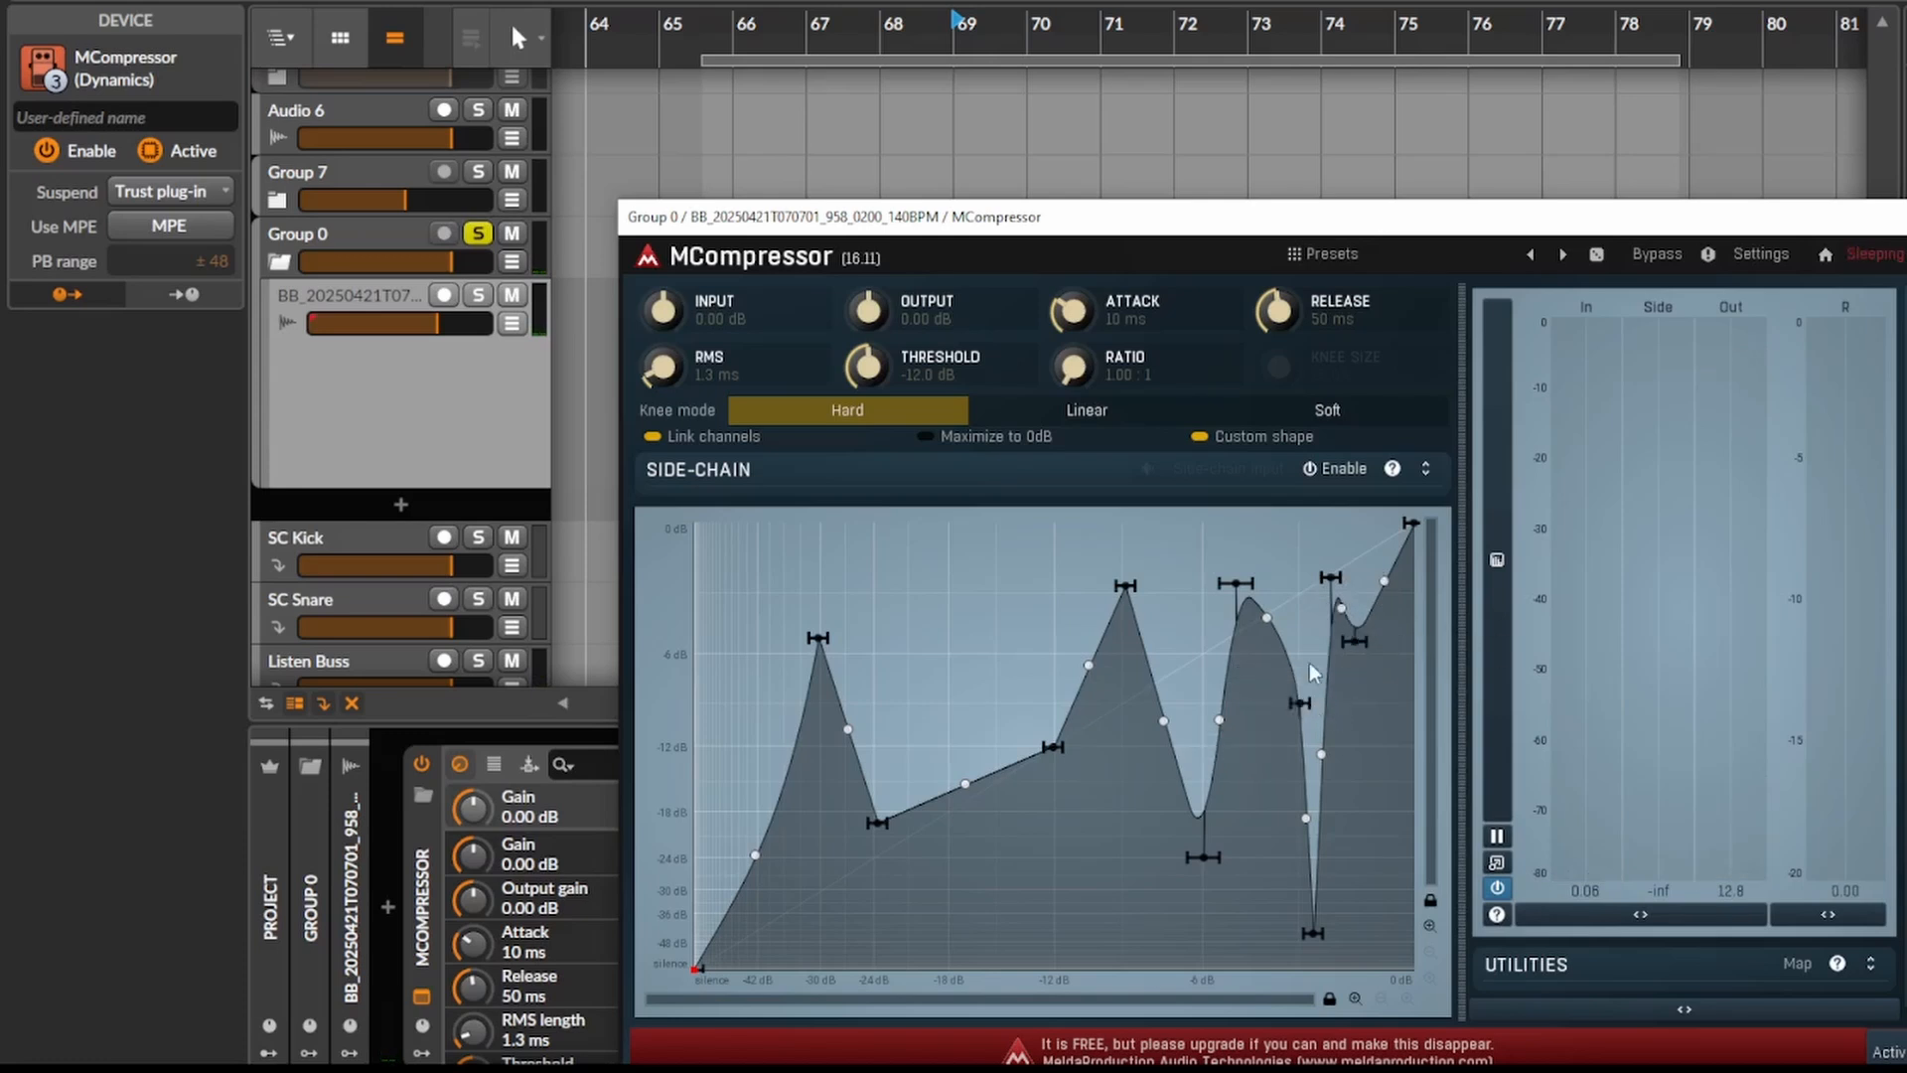
- Exaggerate the upper curve by lowering the point before the deepest dip, raising the last peak and deepening the final dip, and audition it
drag(1289, 699, 1266, 726)
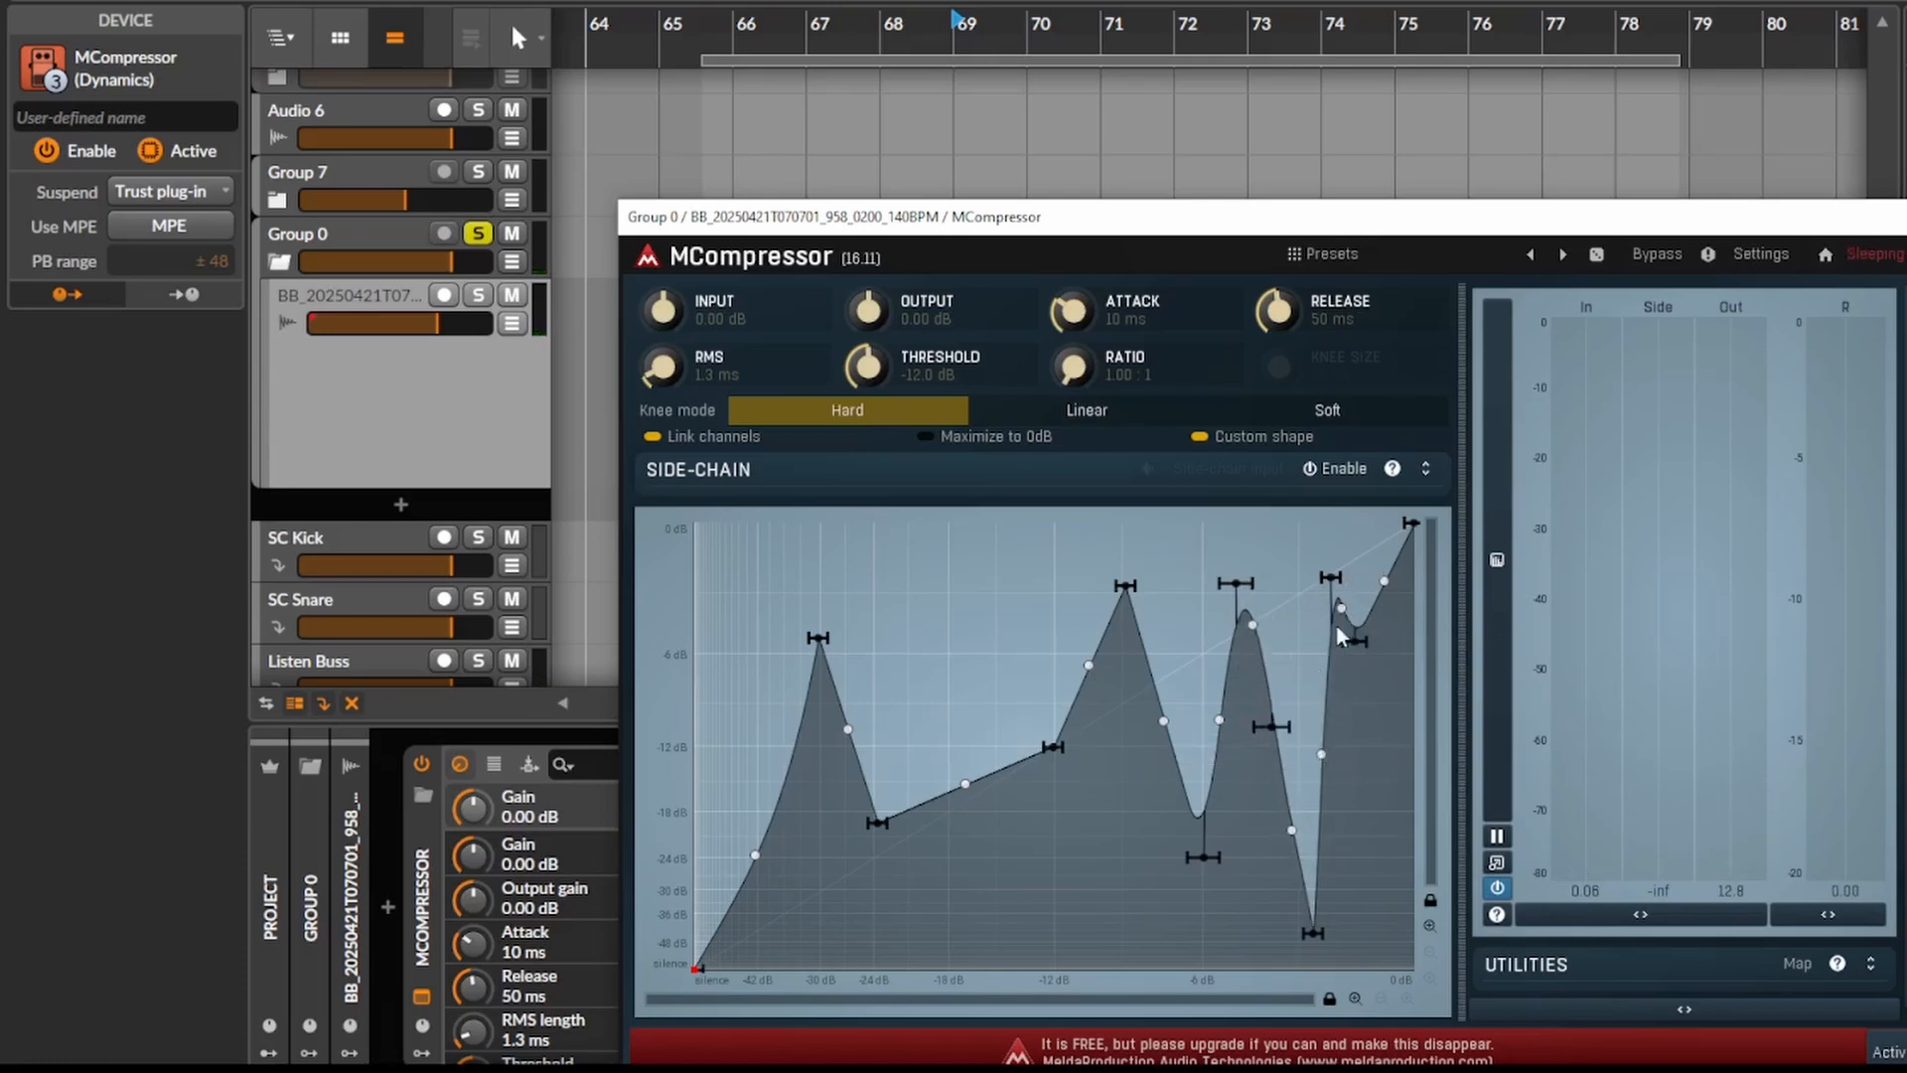
drag(1333, 577, 1332, 545)
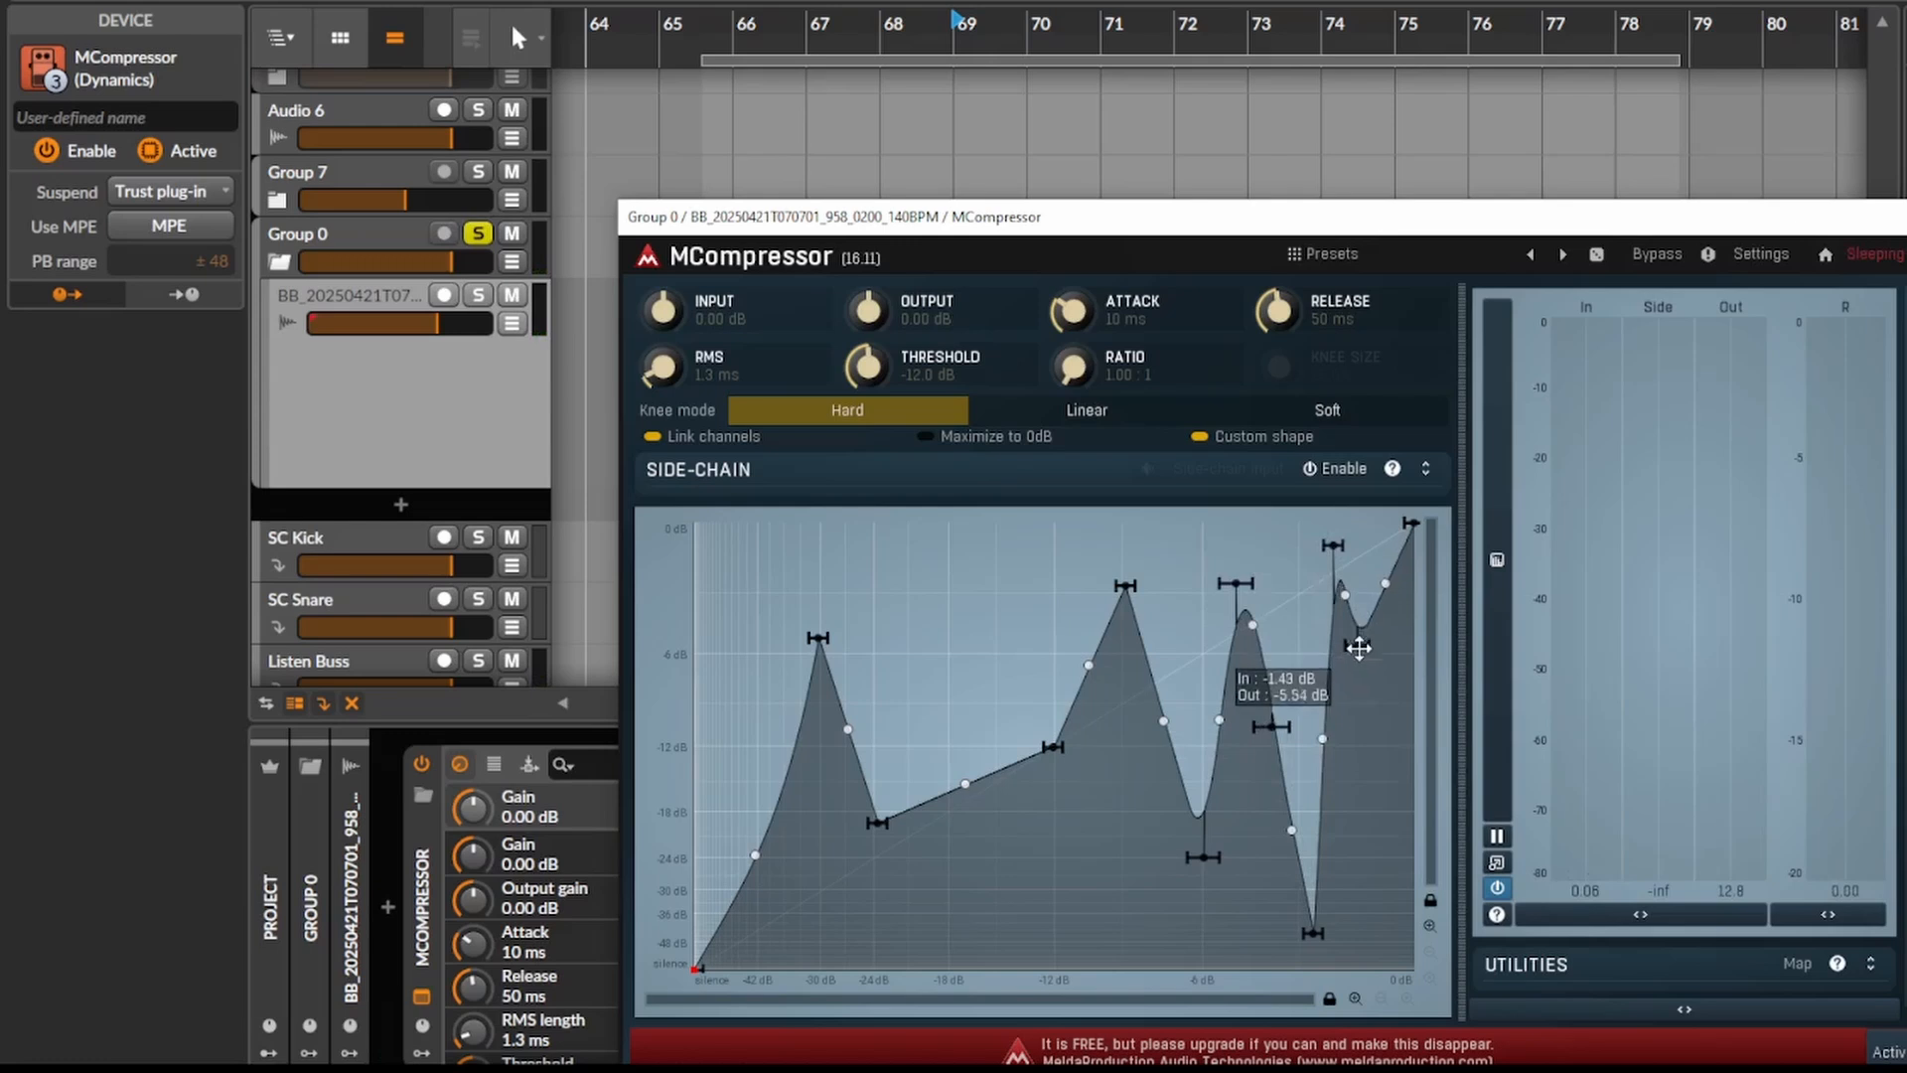
drag(1358, 646, 1377, 845)
key(space)
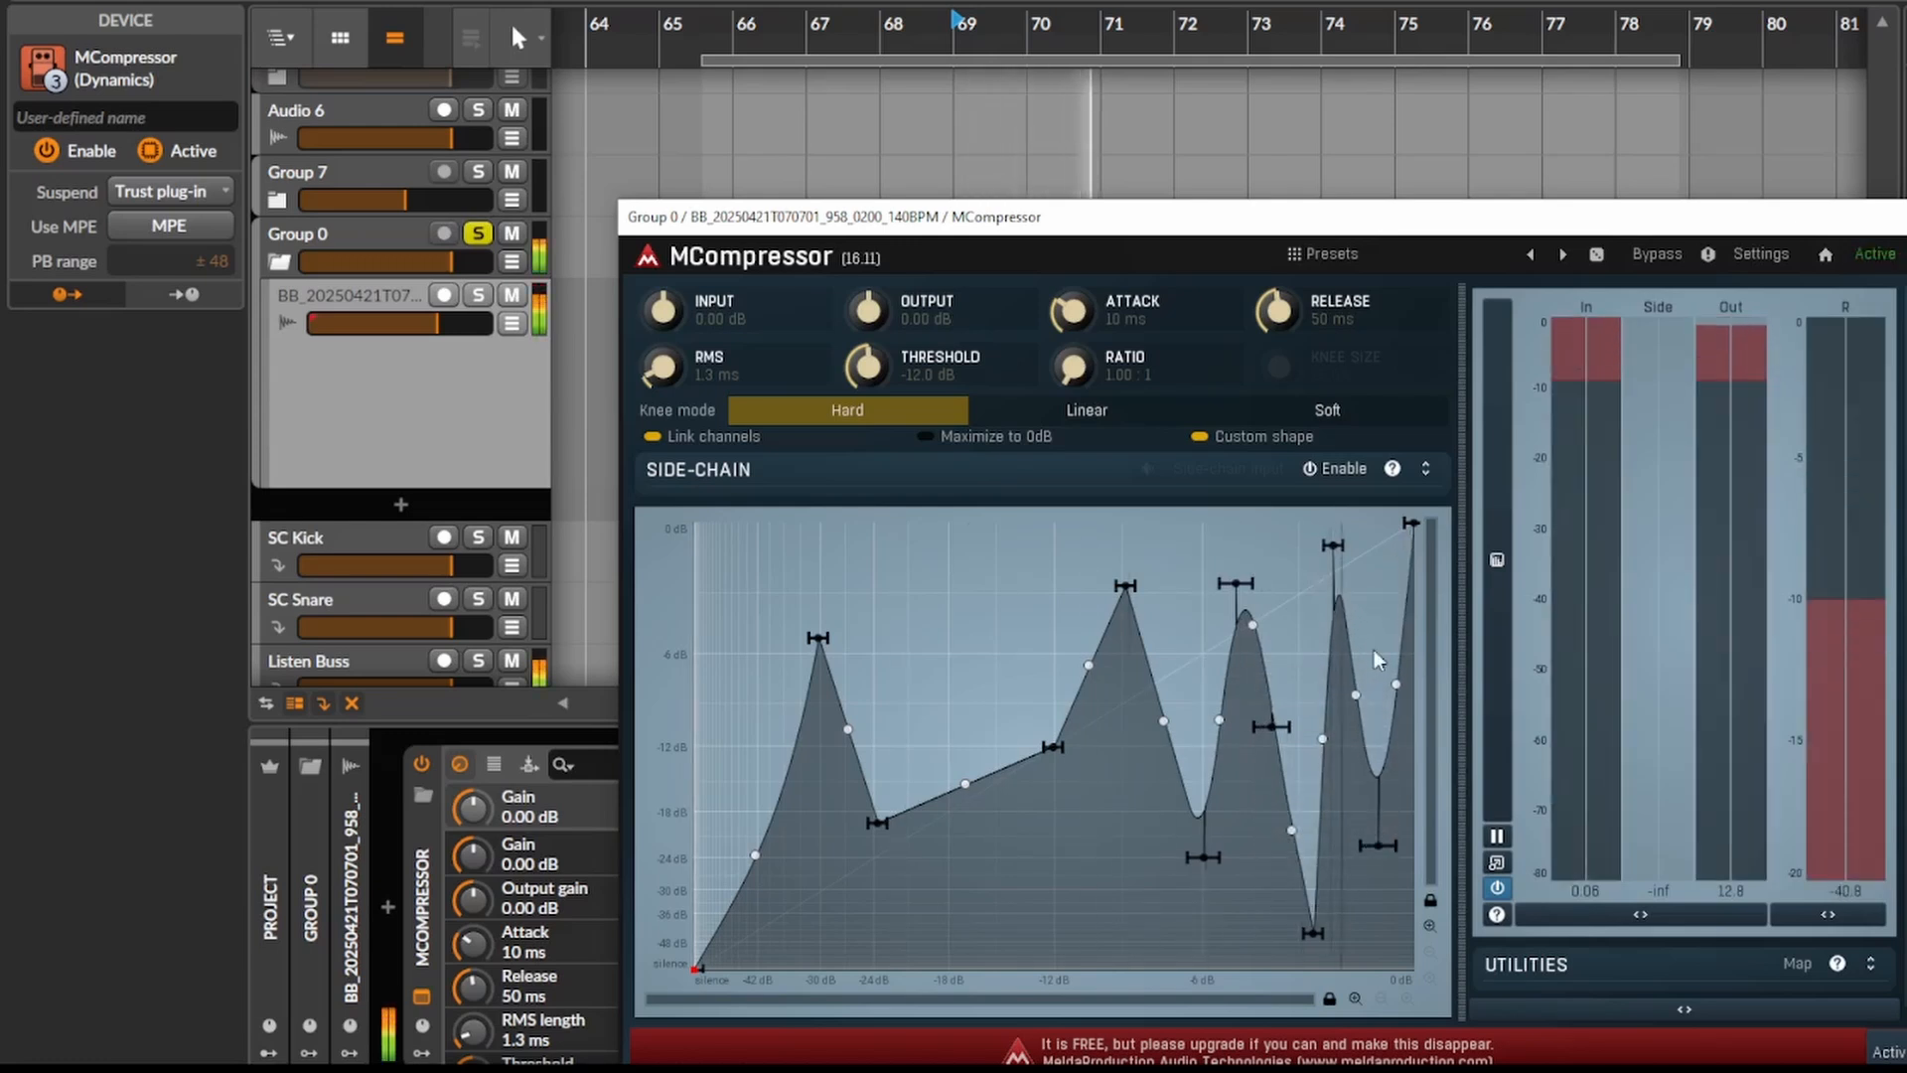
- Shift the tall last peak to a slightly lower input level, and add a dip near -13 dB output and a peak near -5 dB after it
drag(1331, 546, 1319, 554)
double_click(1349, 769)
drag(1349, 770, 1344, 761)
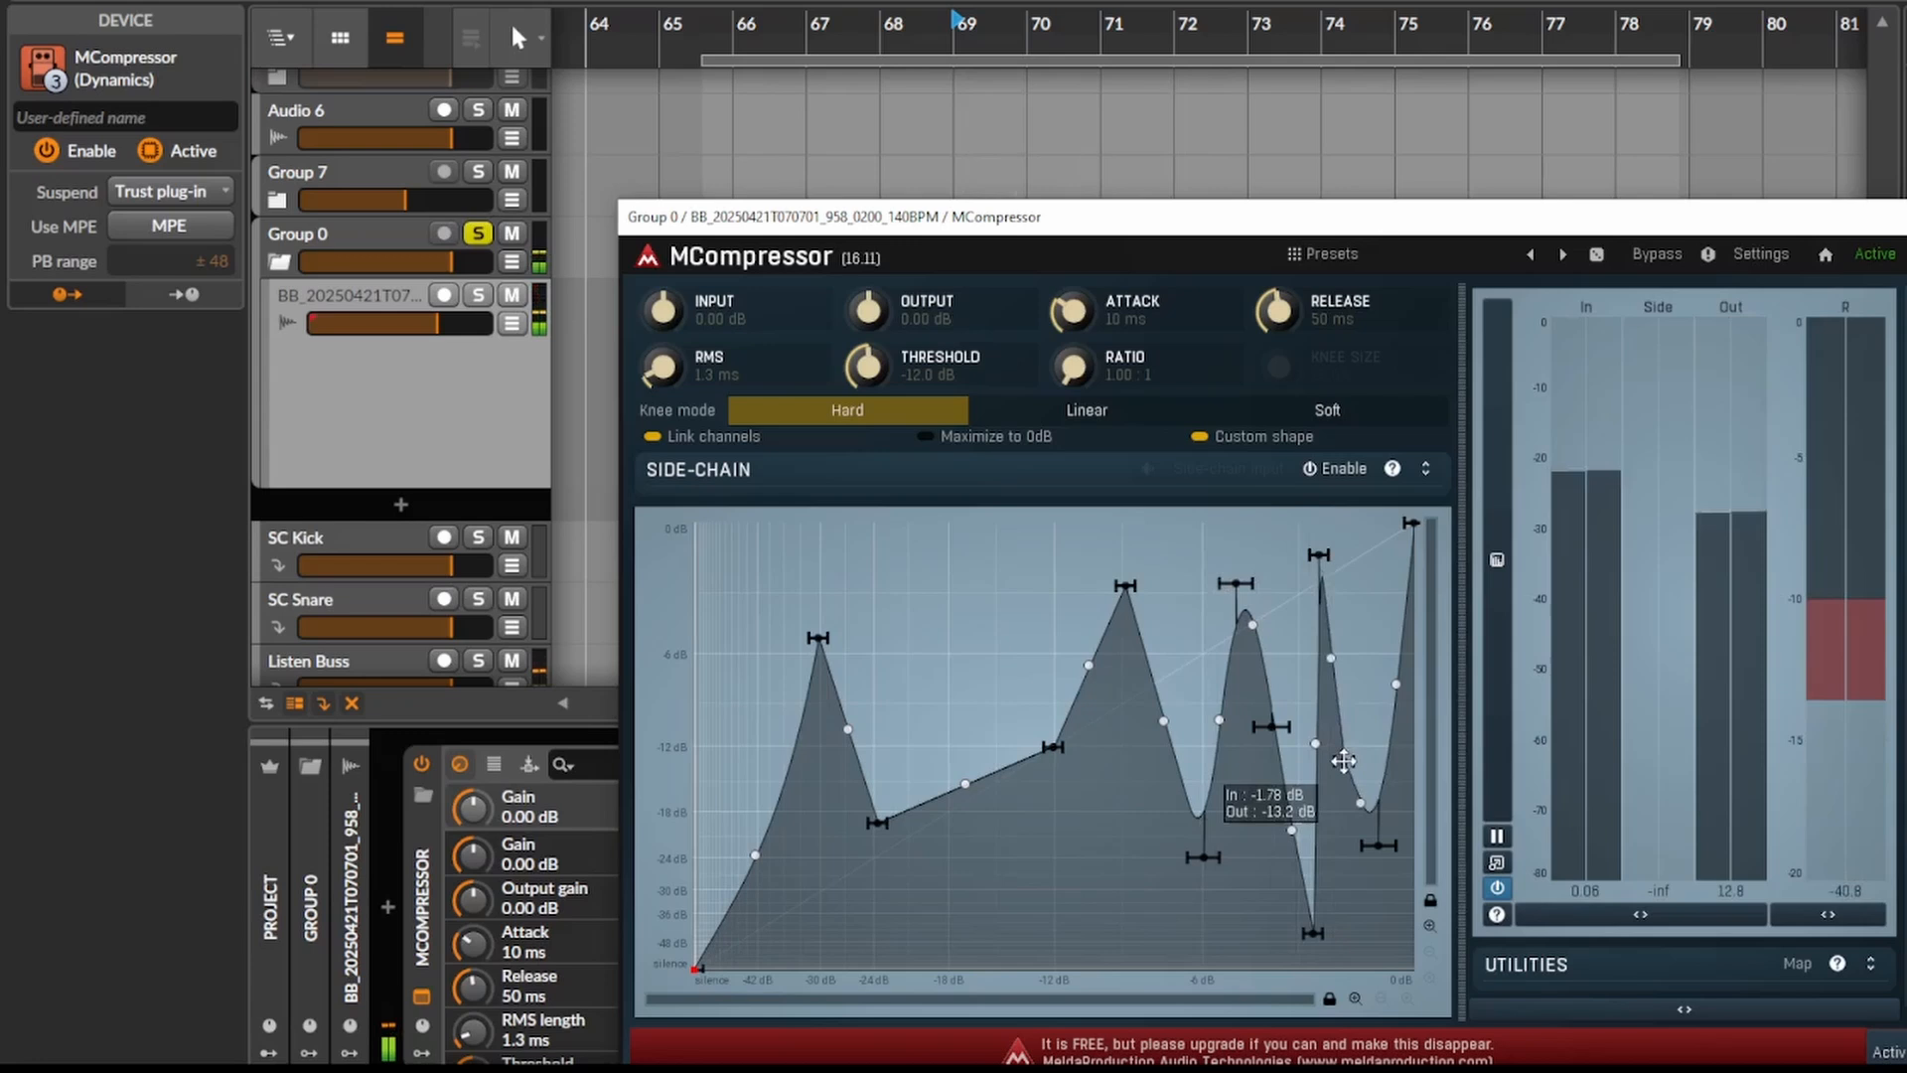
double_click(1365, 637)
- Examine the narrow peaks and dips at the curve's upper end in close-up and in full, and play the clip
scroll(1391, 676, up, 5)
scroll(1273, 637, down, 1)
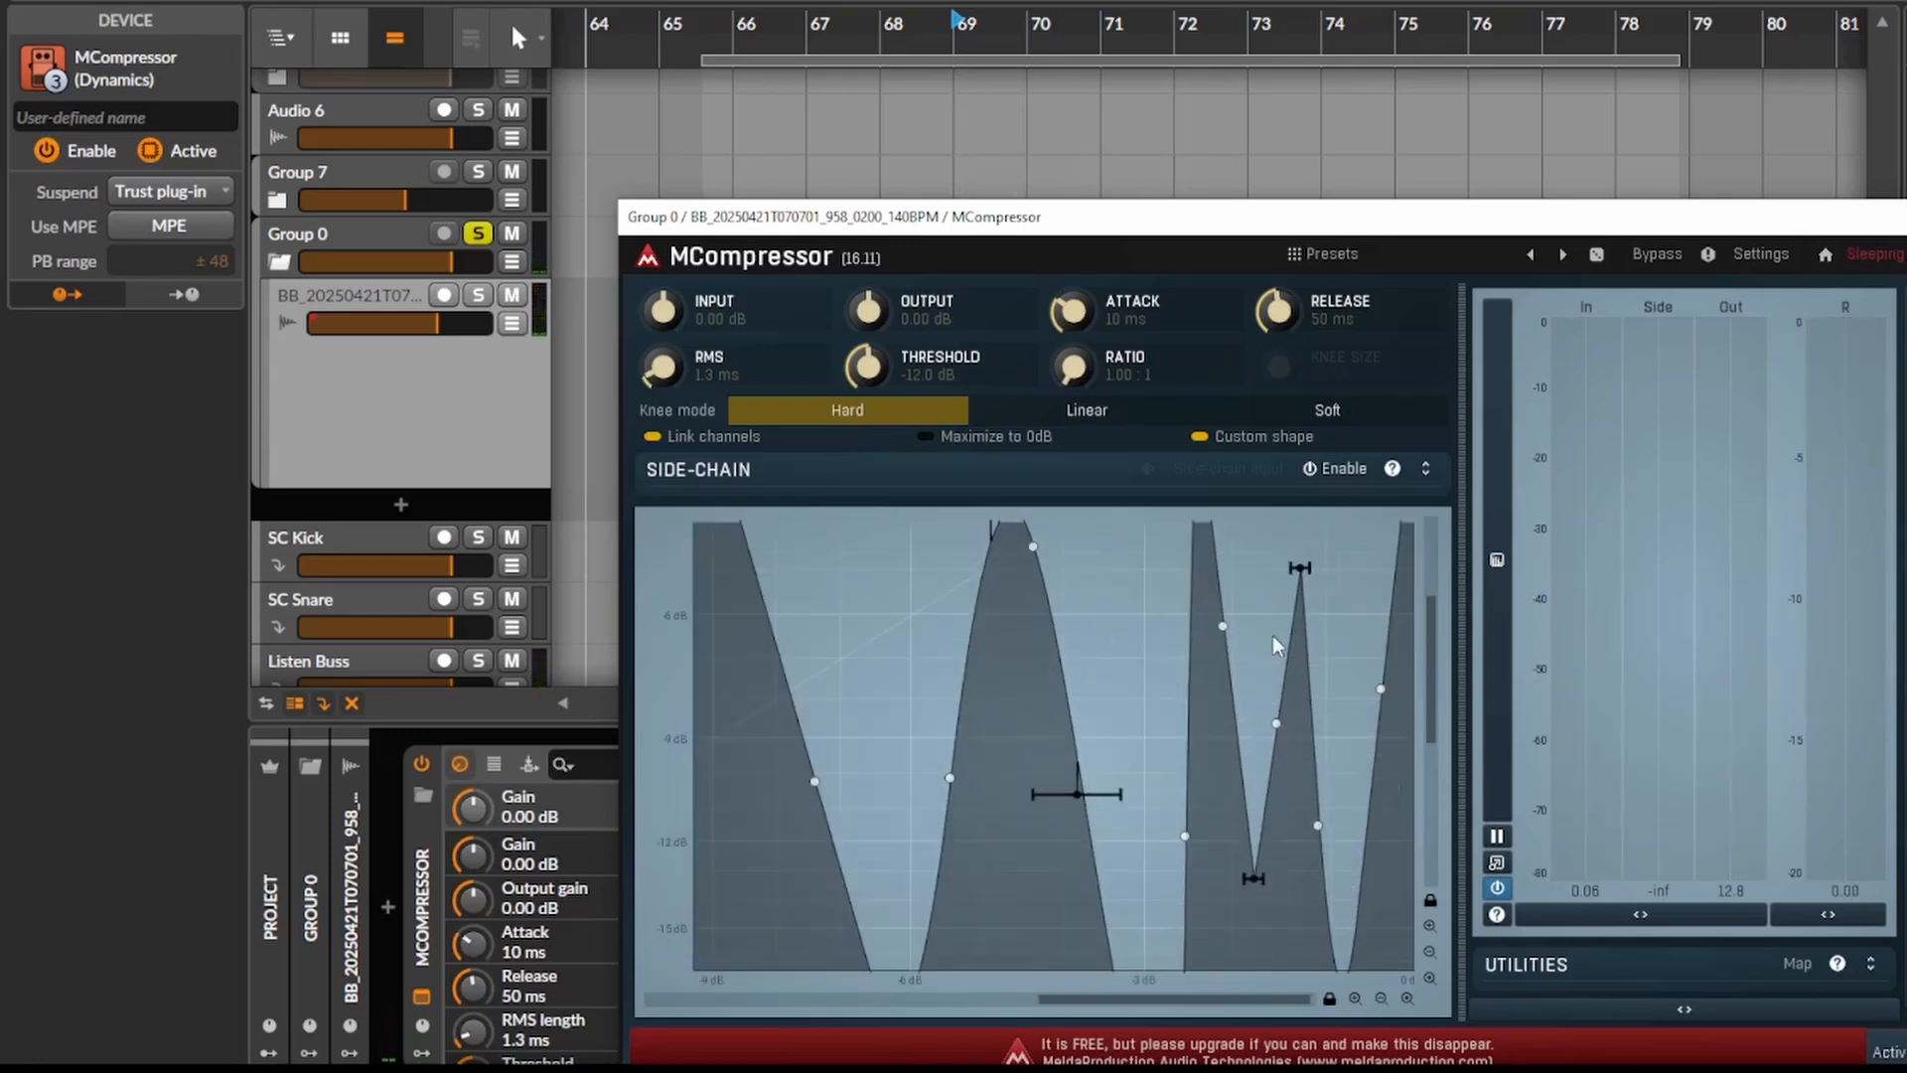
scroll(1291, 606, down, 3)
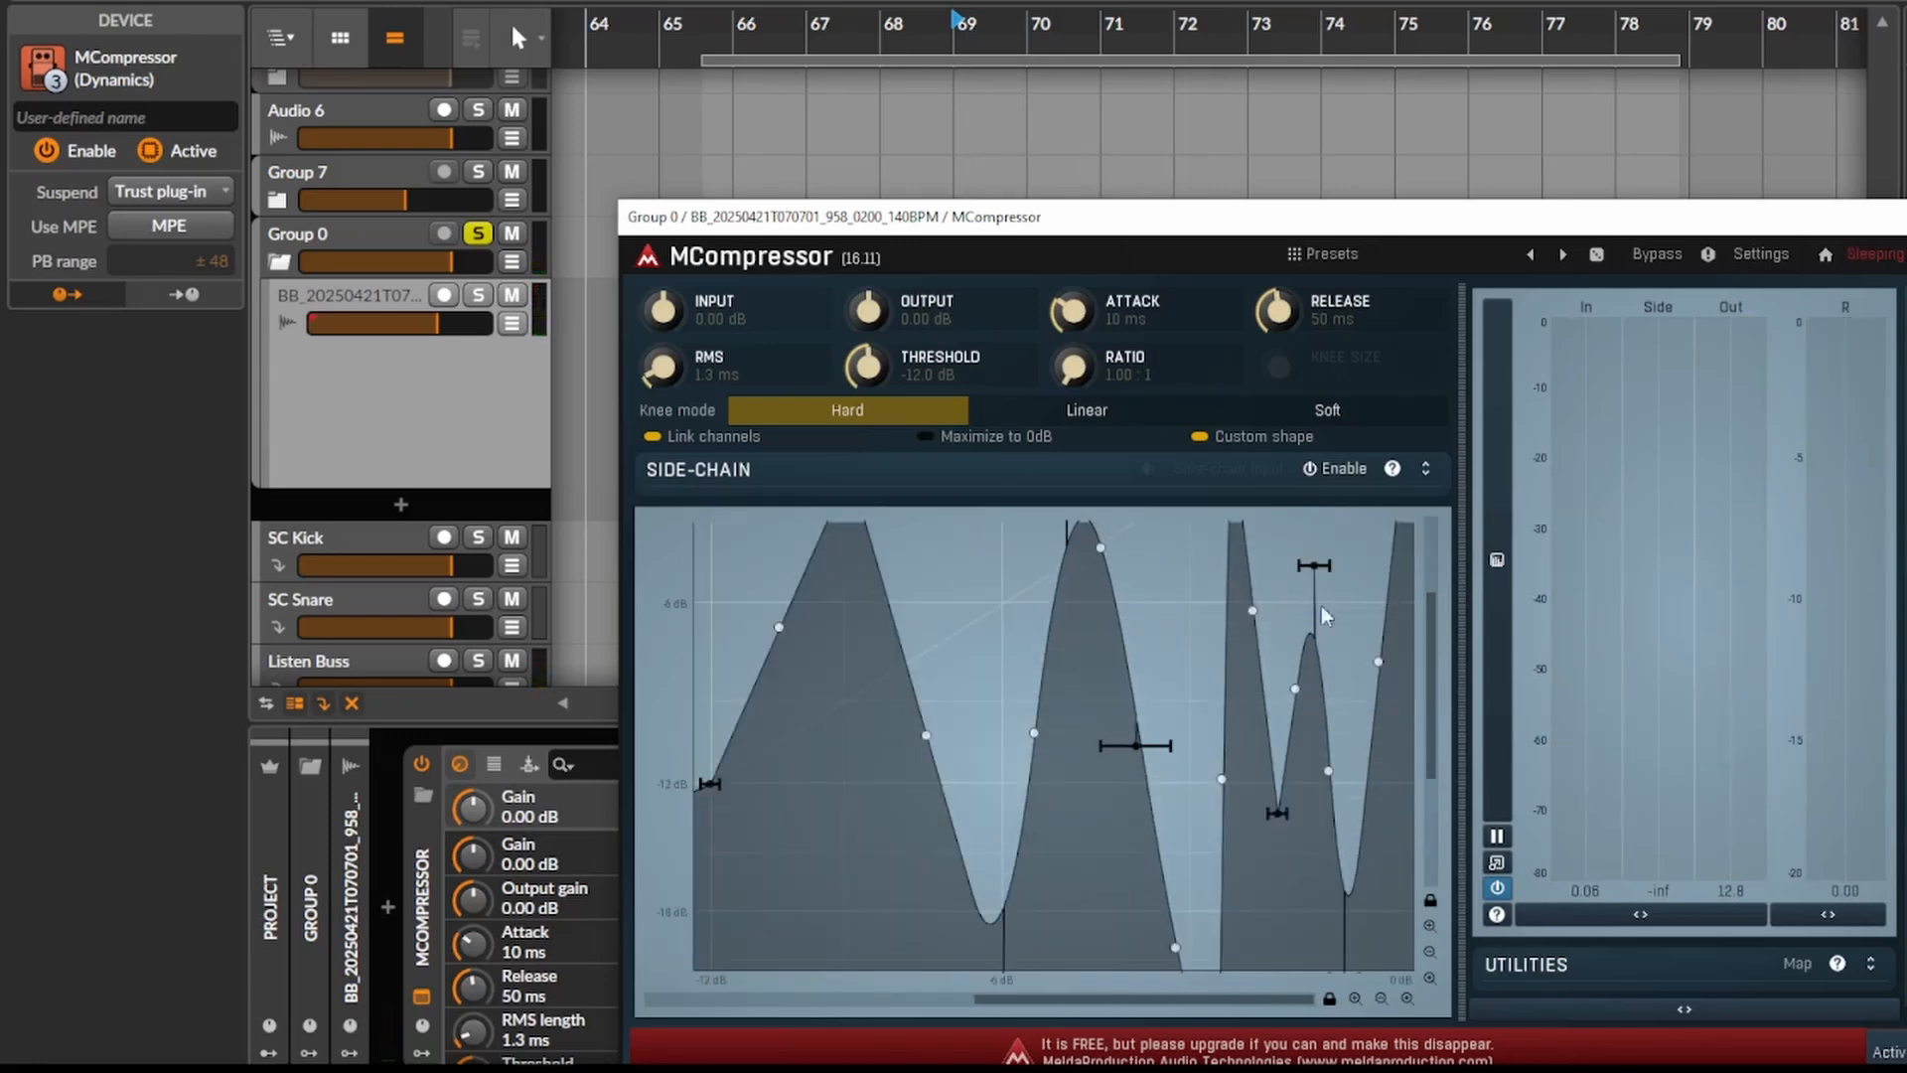
scroll(1349, 759, down, 3)
scroll(1370, 665, up, 3)
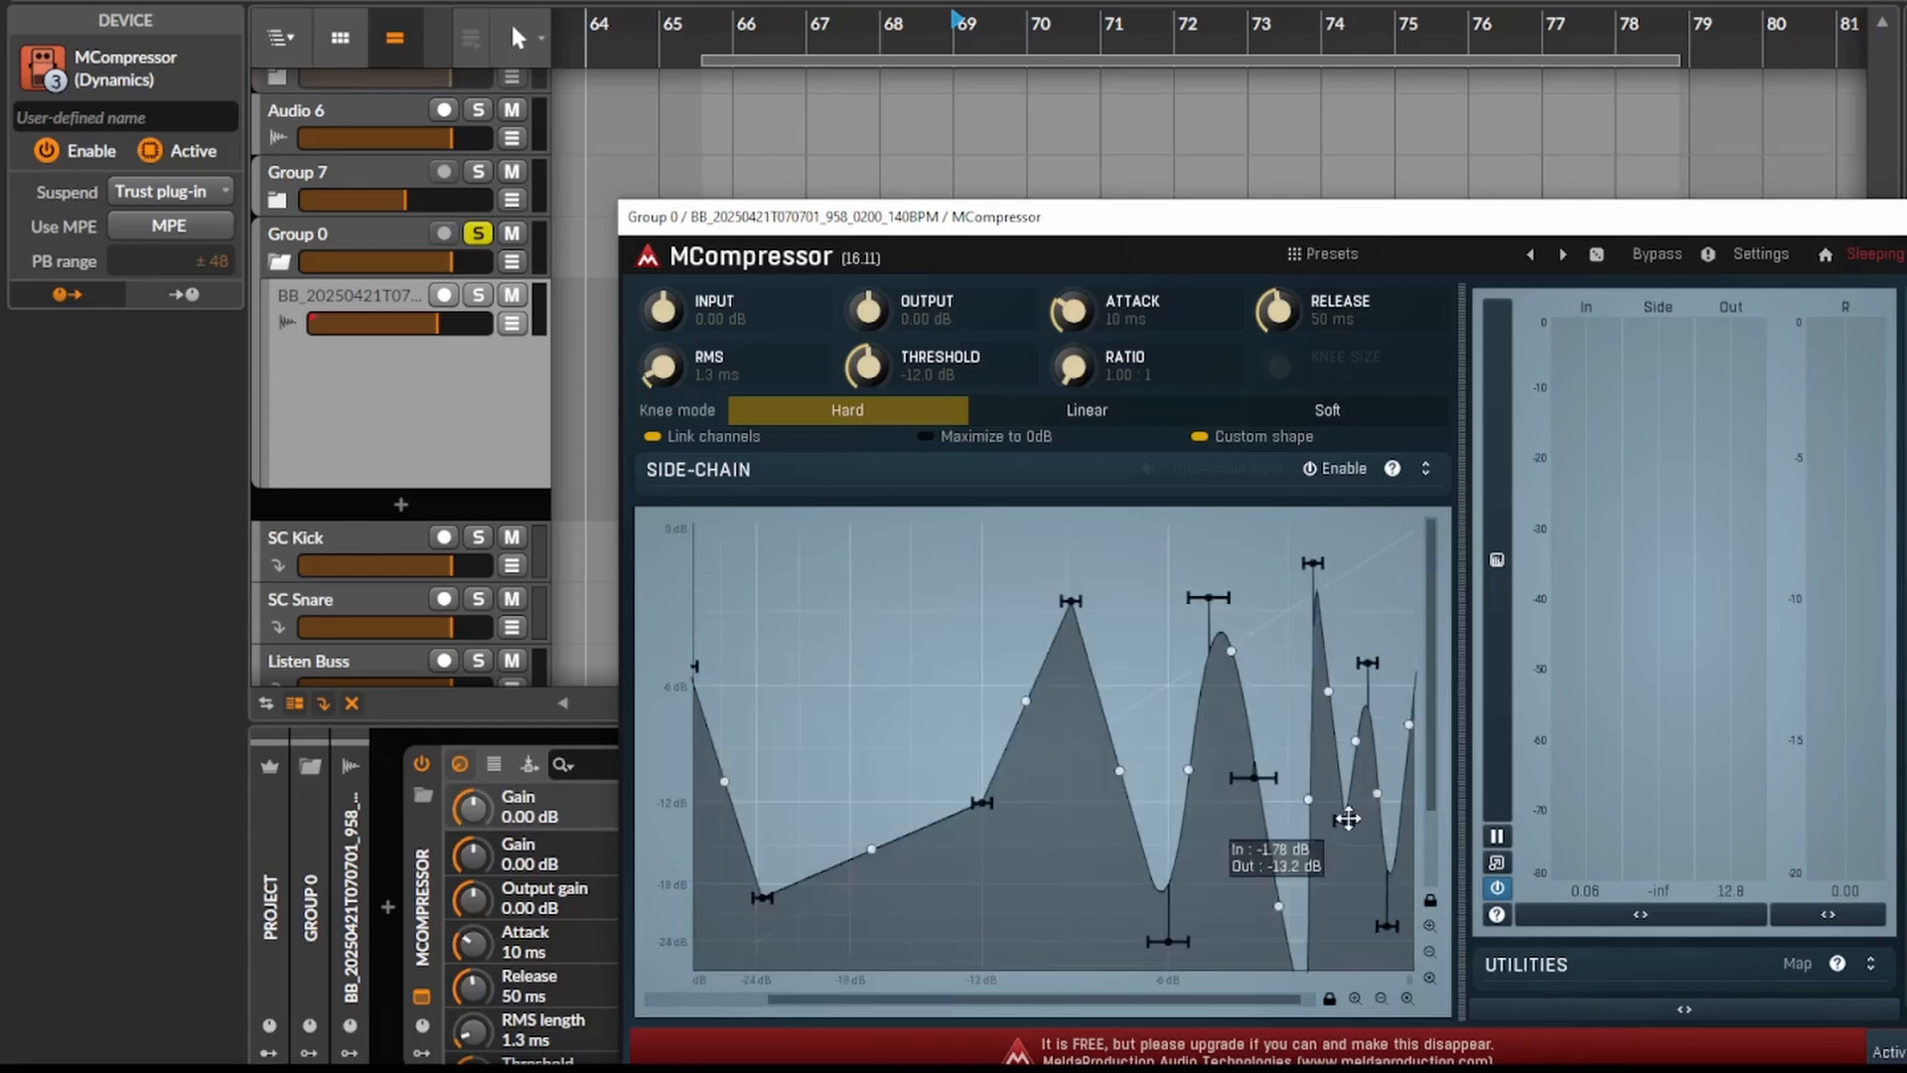
scroll(1324, 827, up, 2)
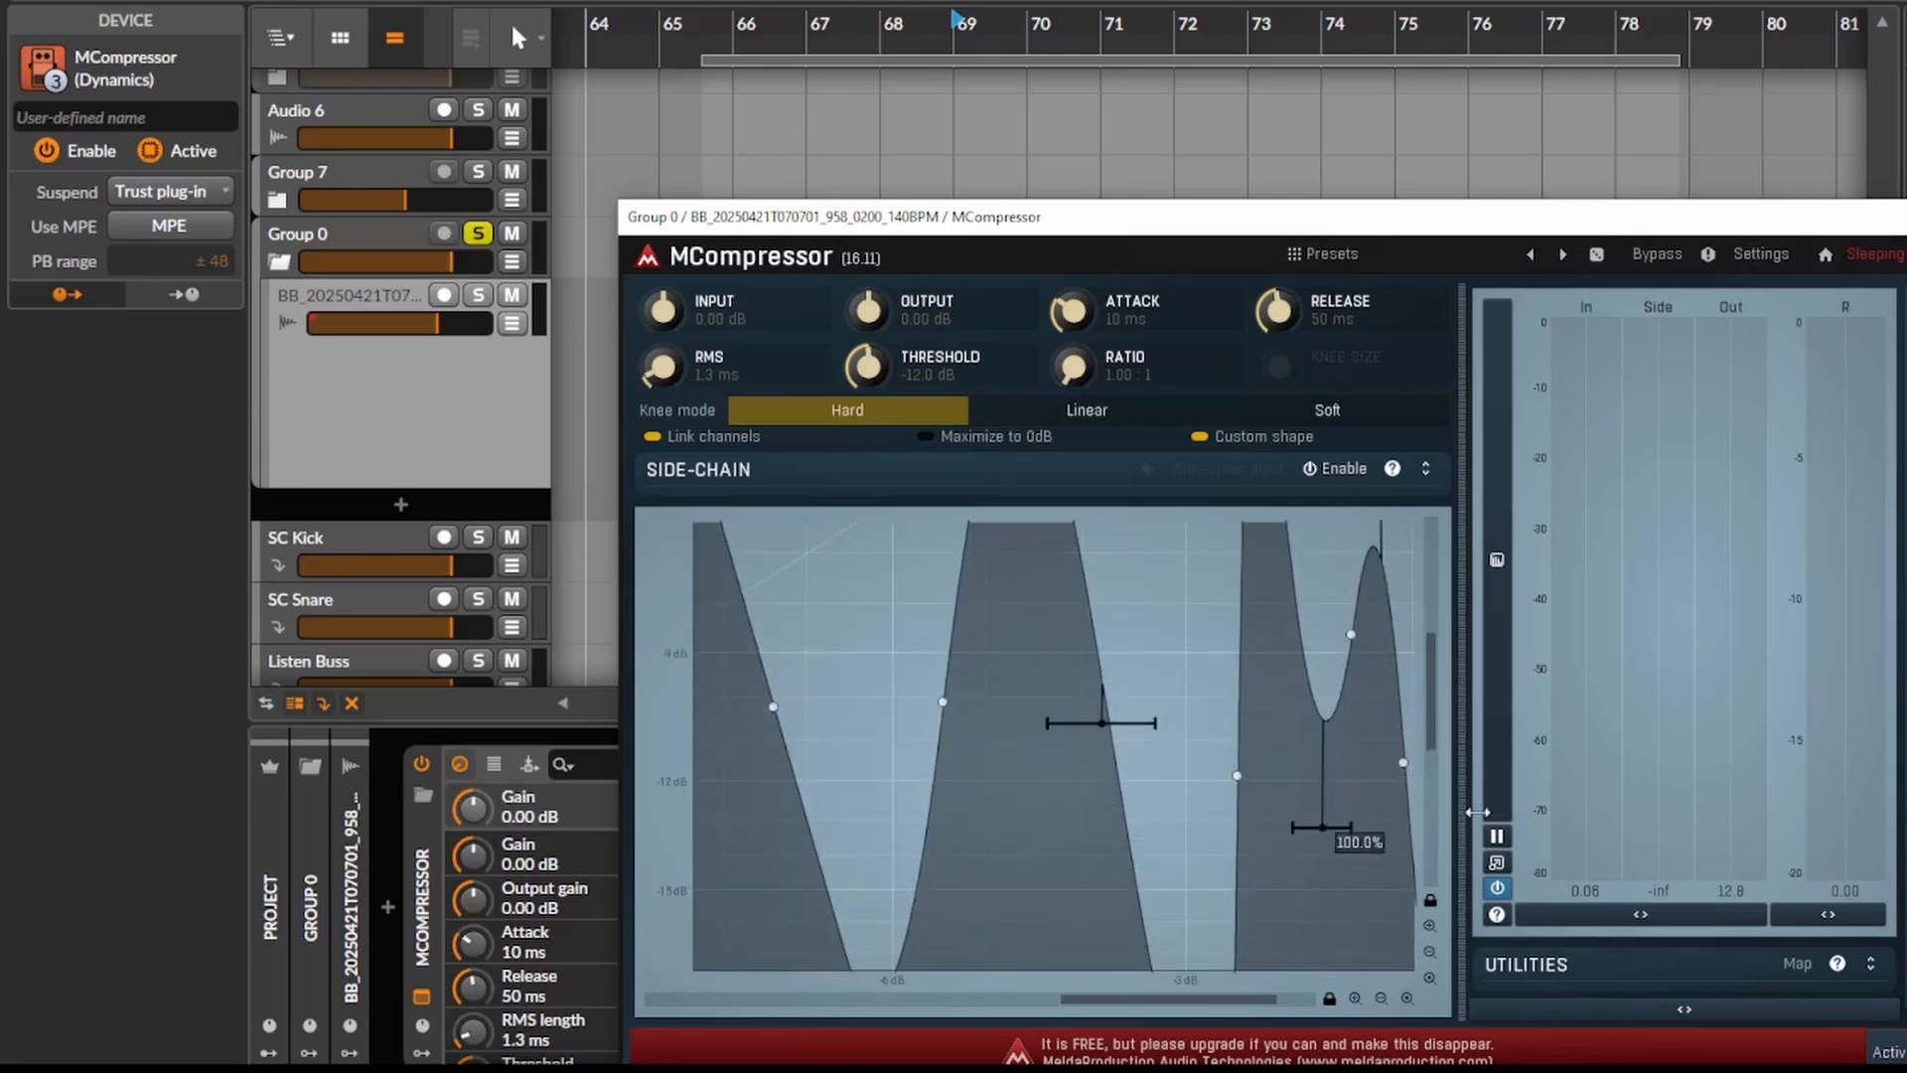
scroll(1273, 783, down, 5)
key(space)
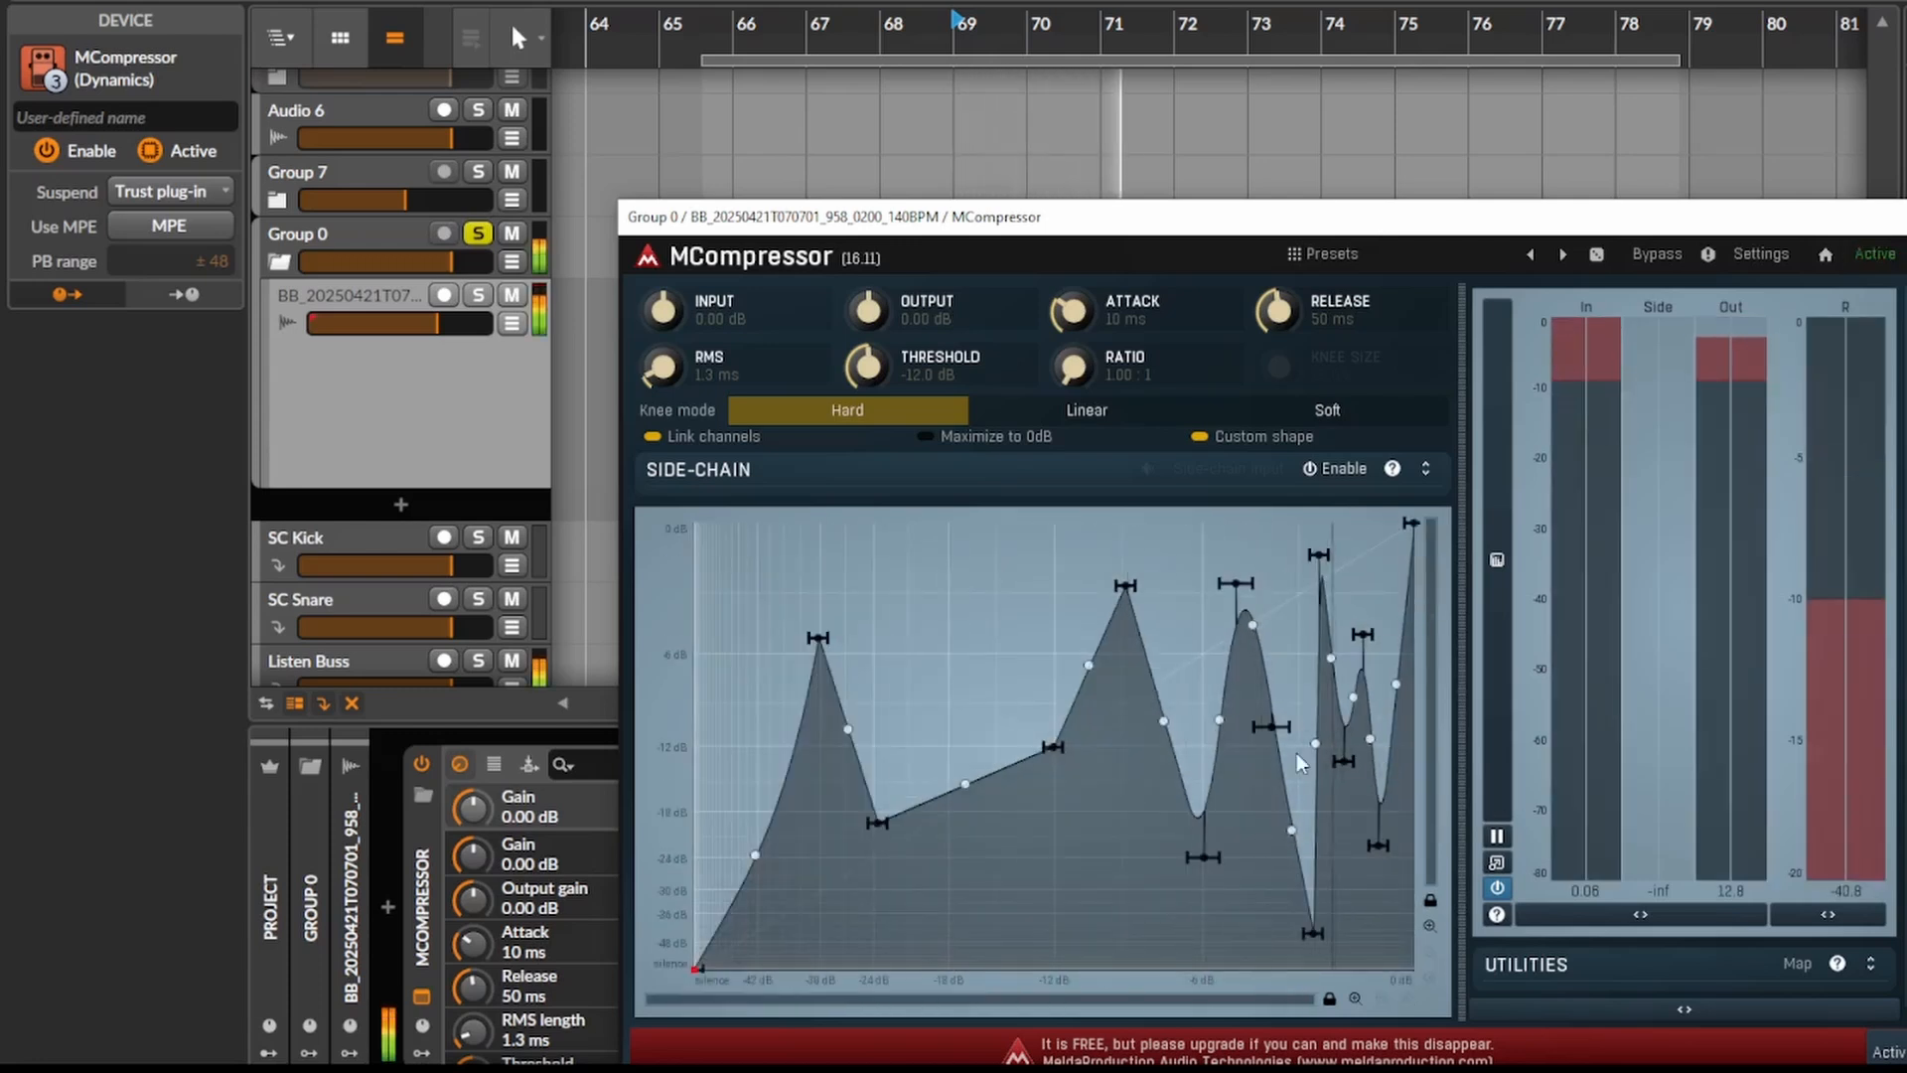
- Add a dip at about -4.4 dB input and -28 dB output, add a point near -7 dB output, and bend the tall peak's falling side inward
double_click(1242, 847)
drag(1241, 845, 1254, 882)
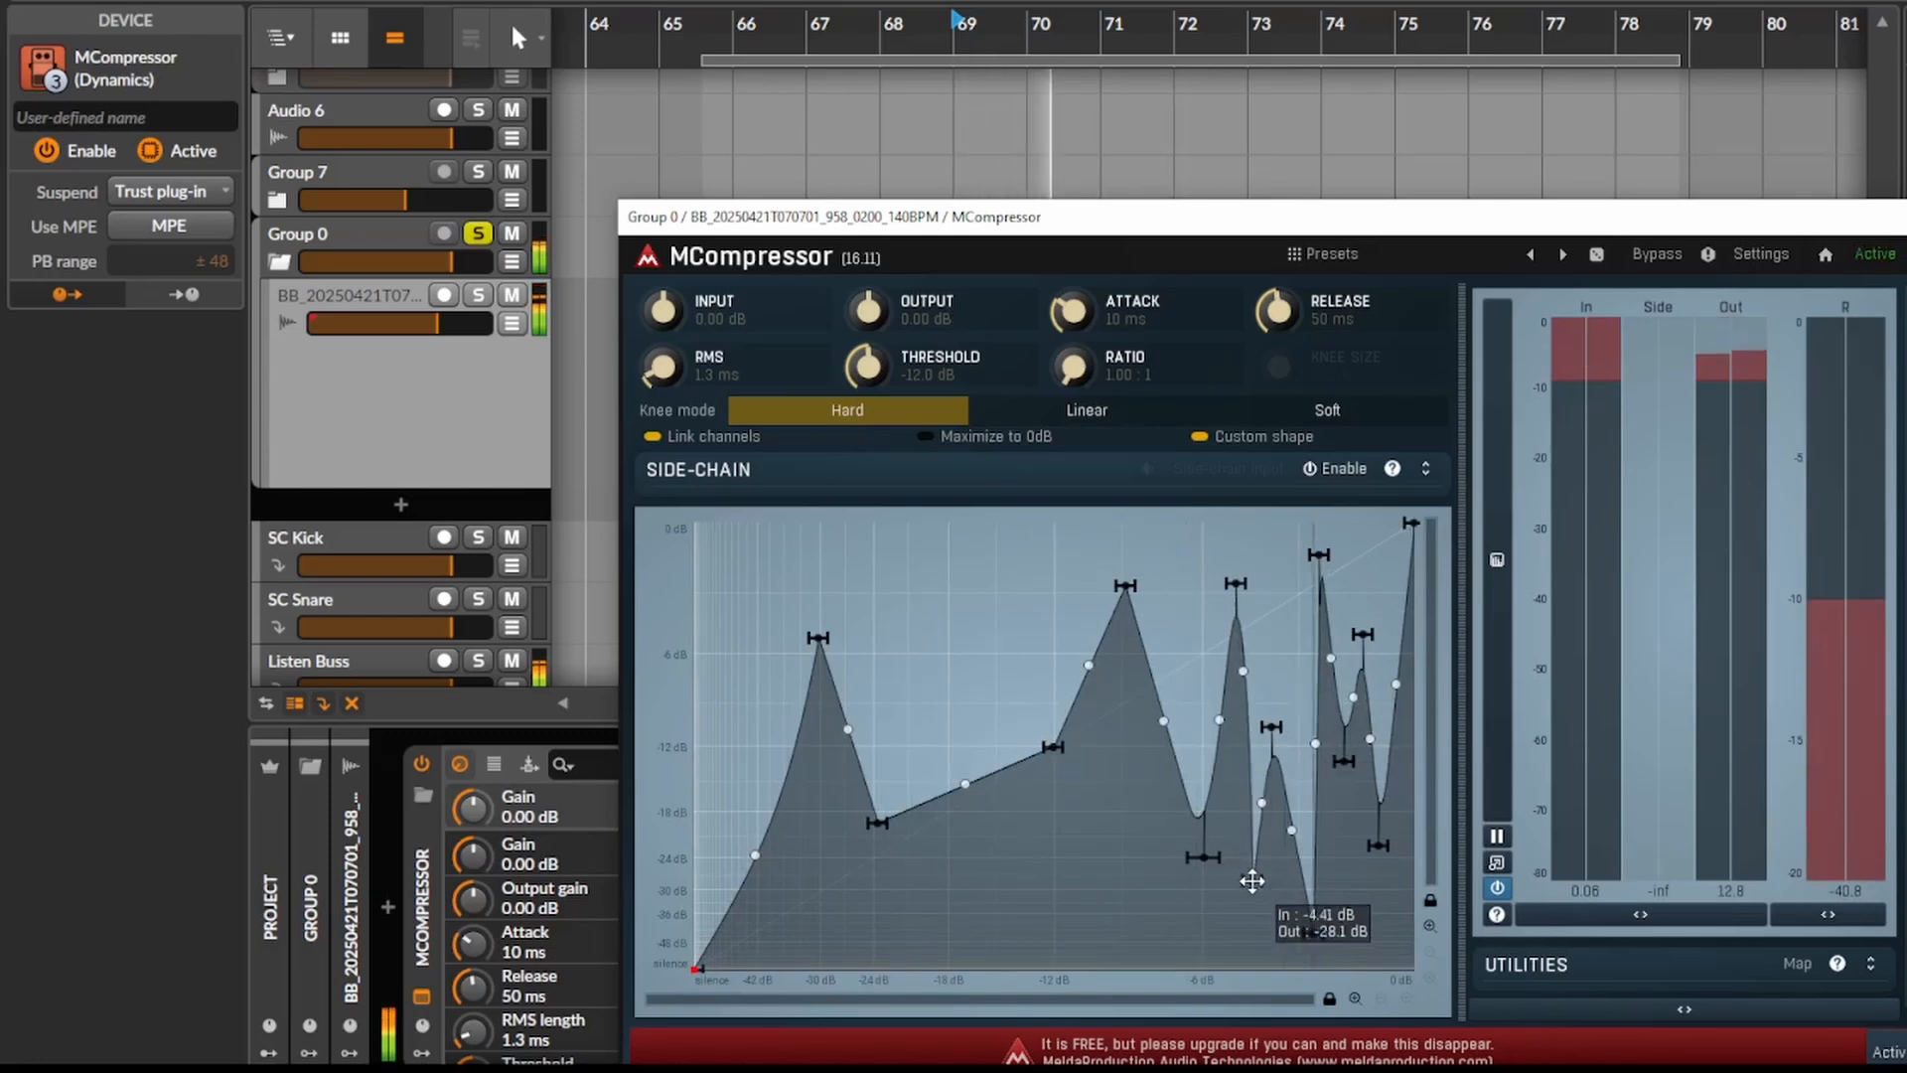
scroll(1342, 755, up, 5)
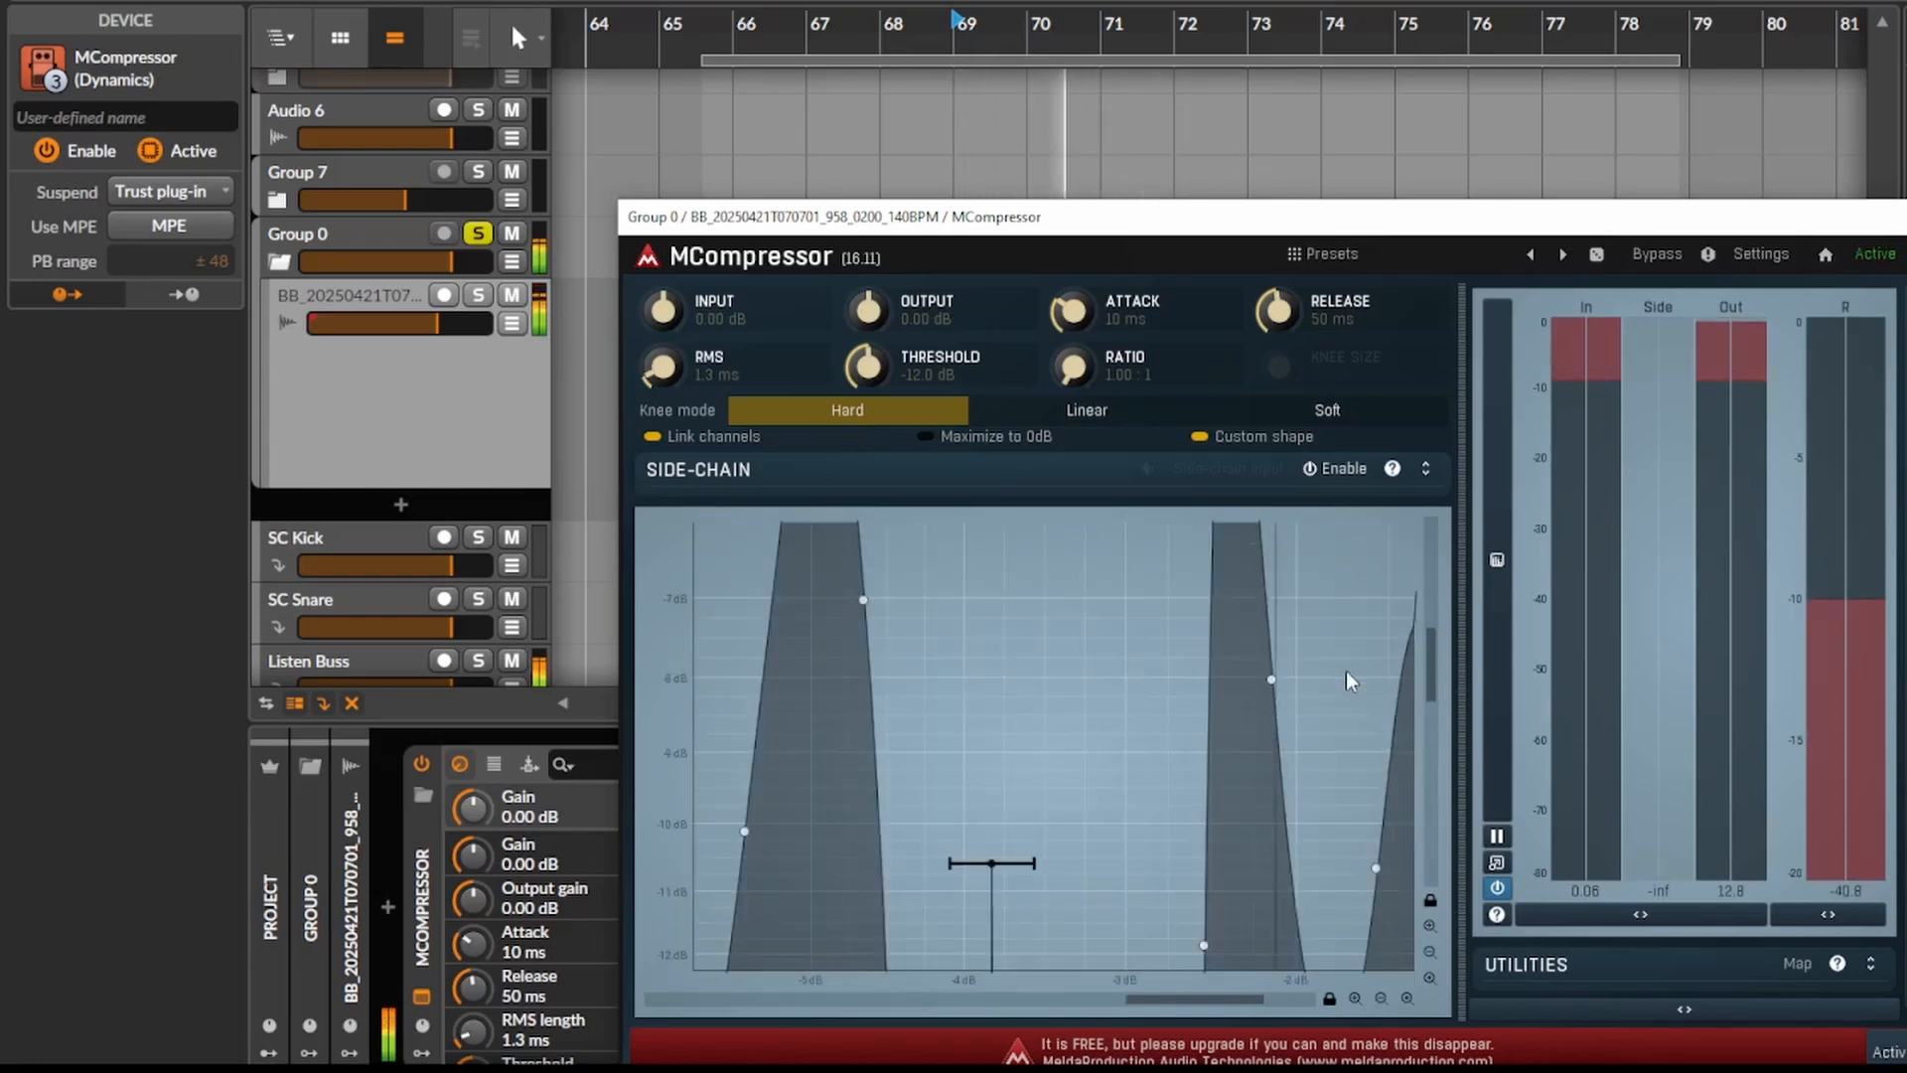
double_click(1341, 615)
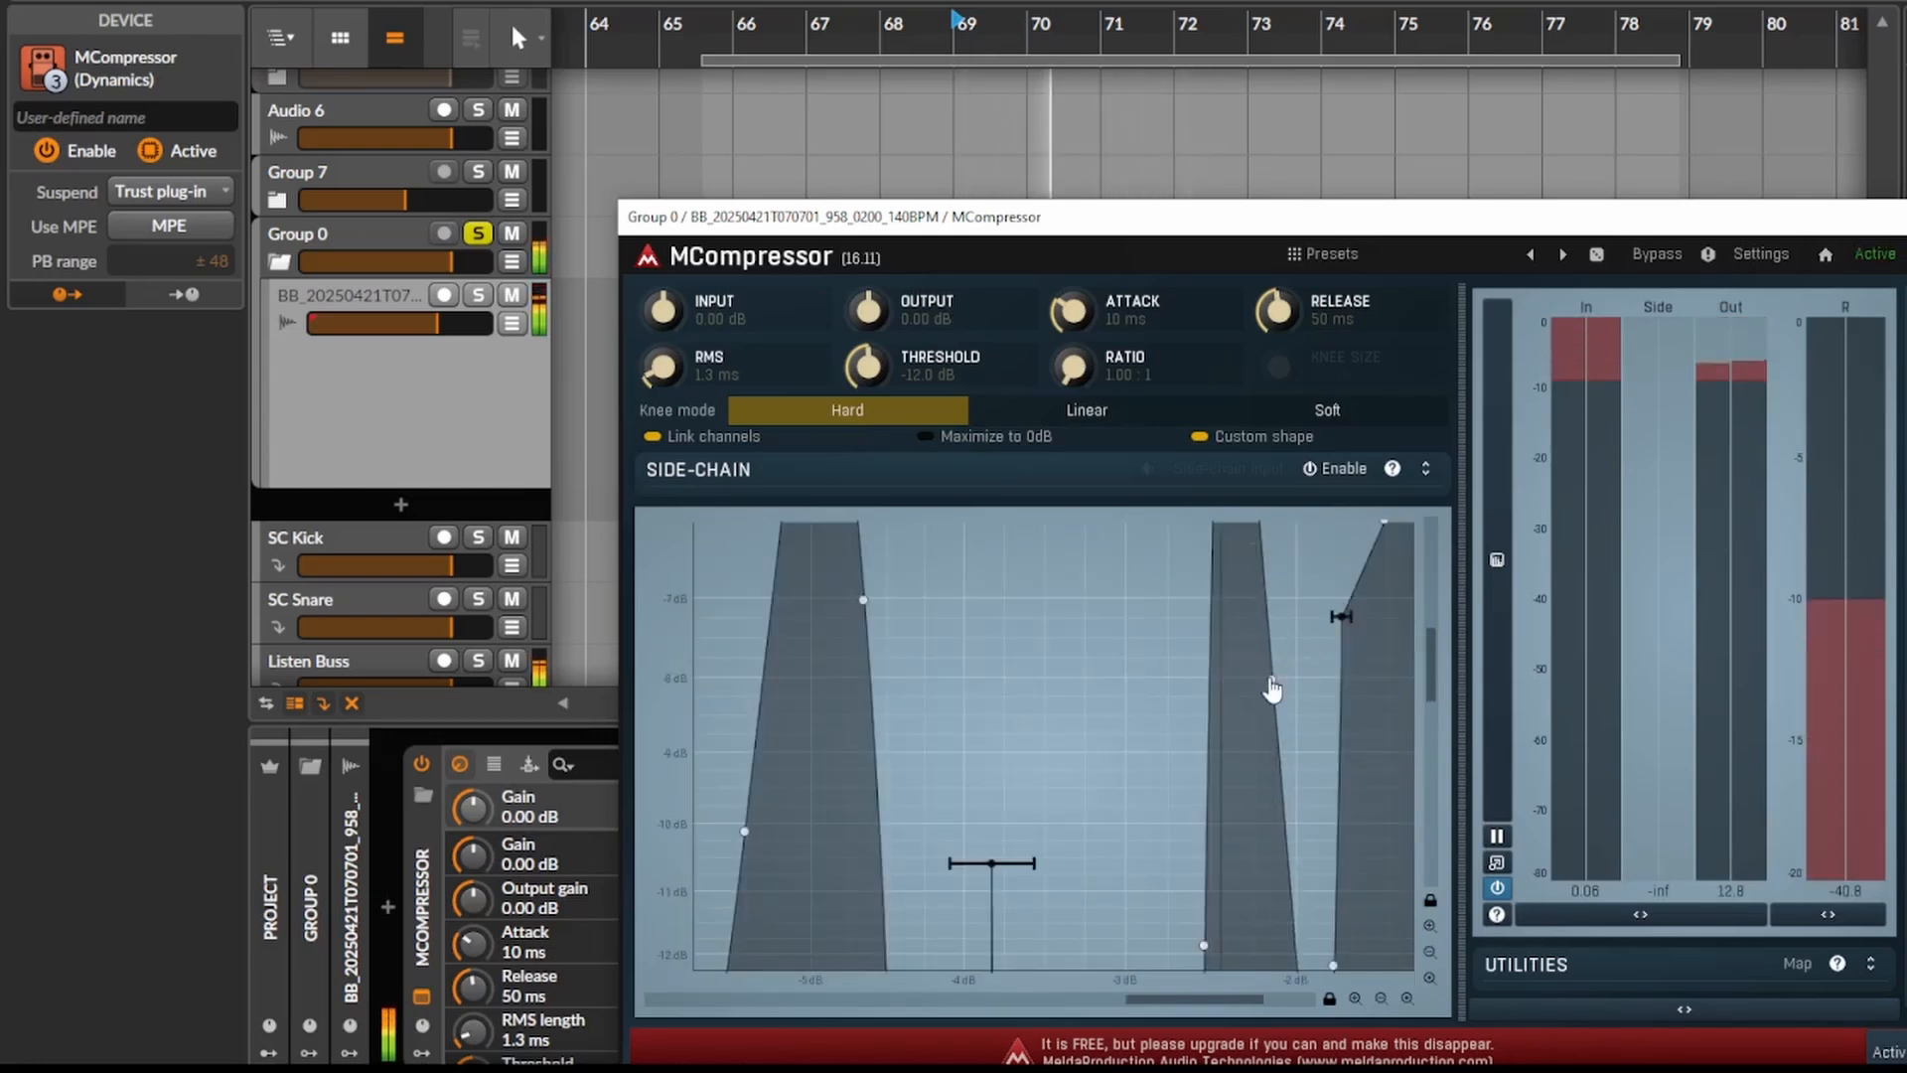
drag(1271, 681, 1220, 999)
- Set the attack to 113 ms and the release to 105 ms while the clip plays, and stop playback
drag(1076, 310, 1076, 250)
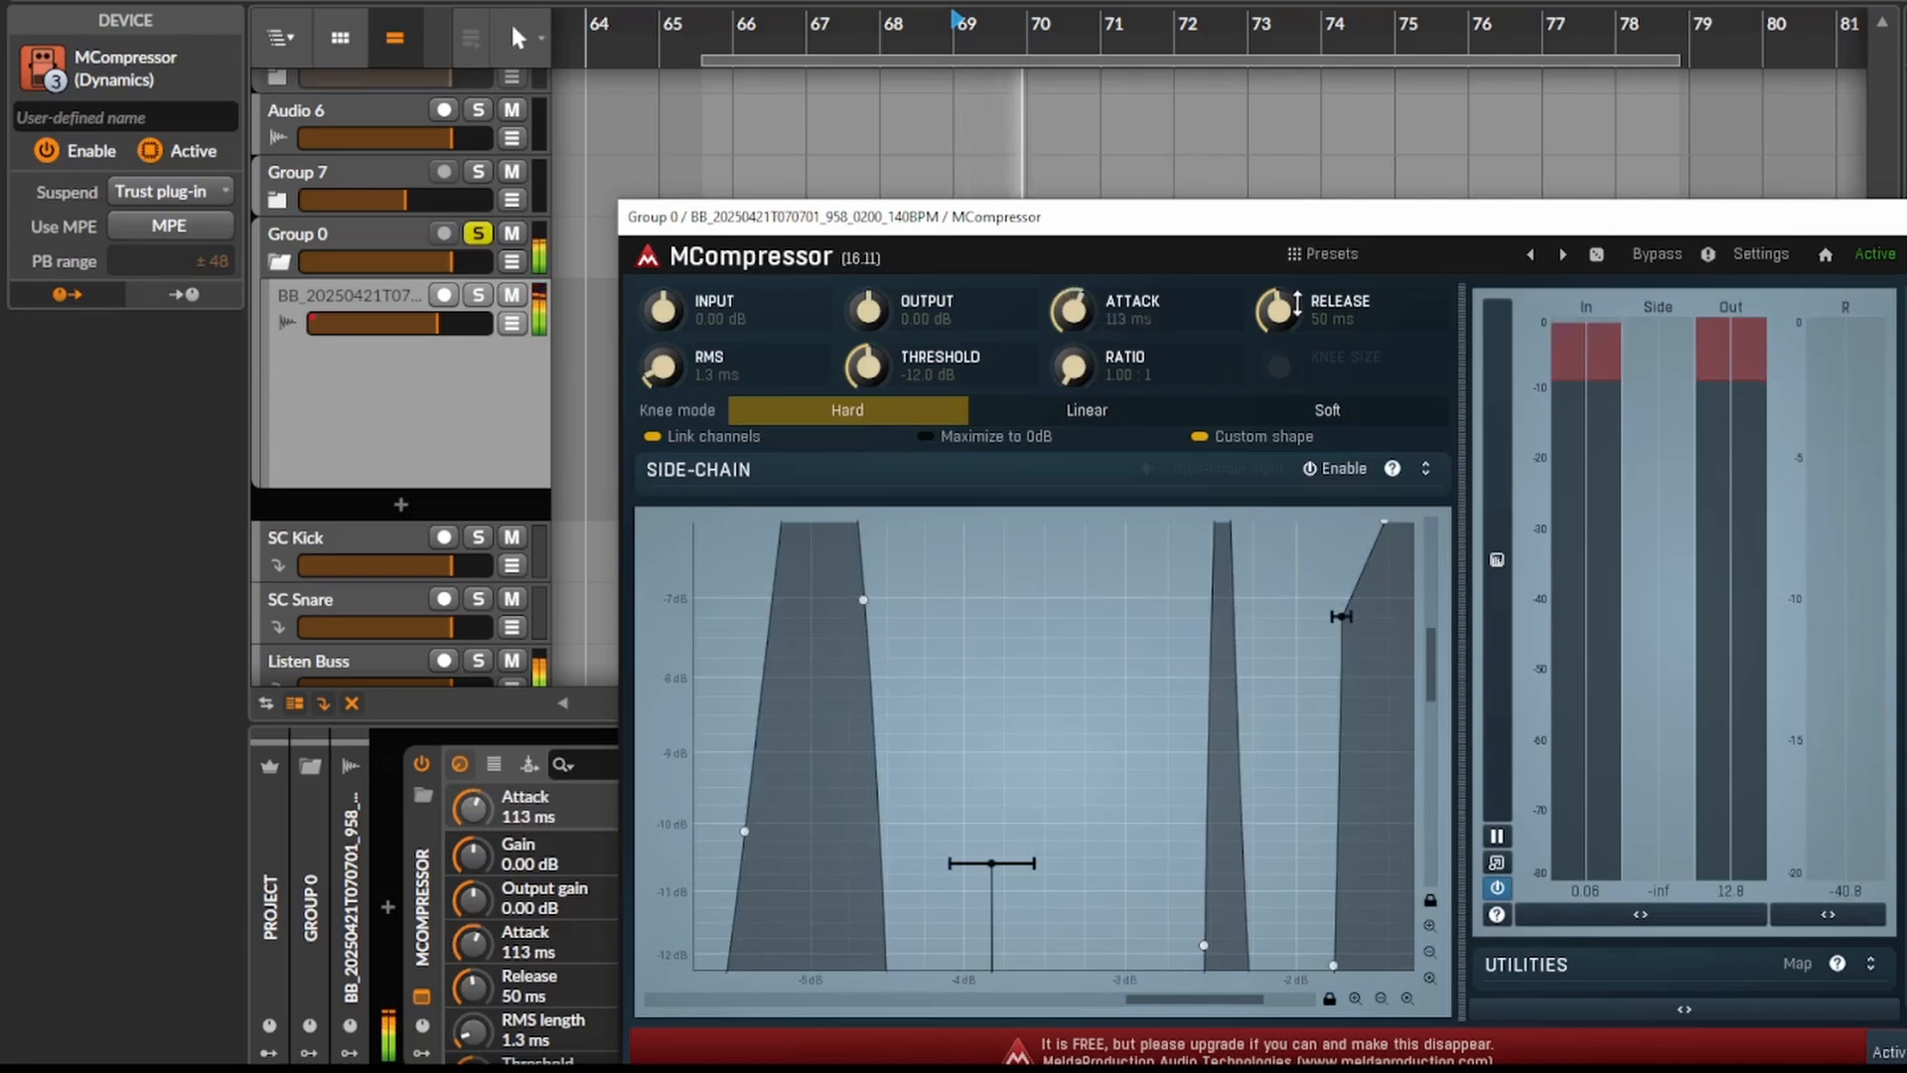
mouse_move(1283, 308)
mouse_down()
mouse_move(1283, 268)
mouse_move(1278, 326)
mouse_up()
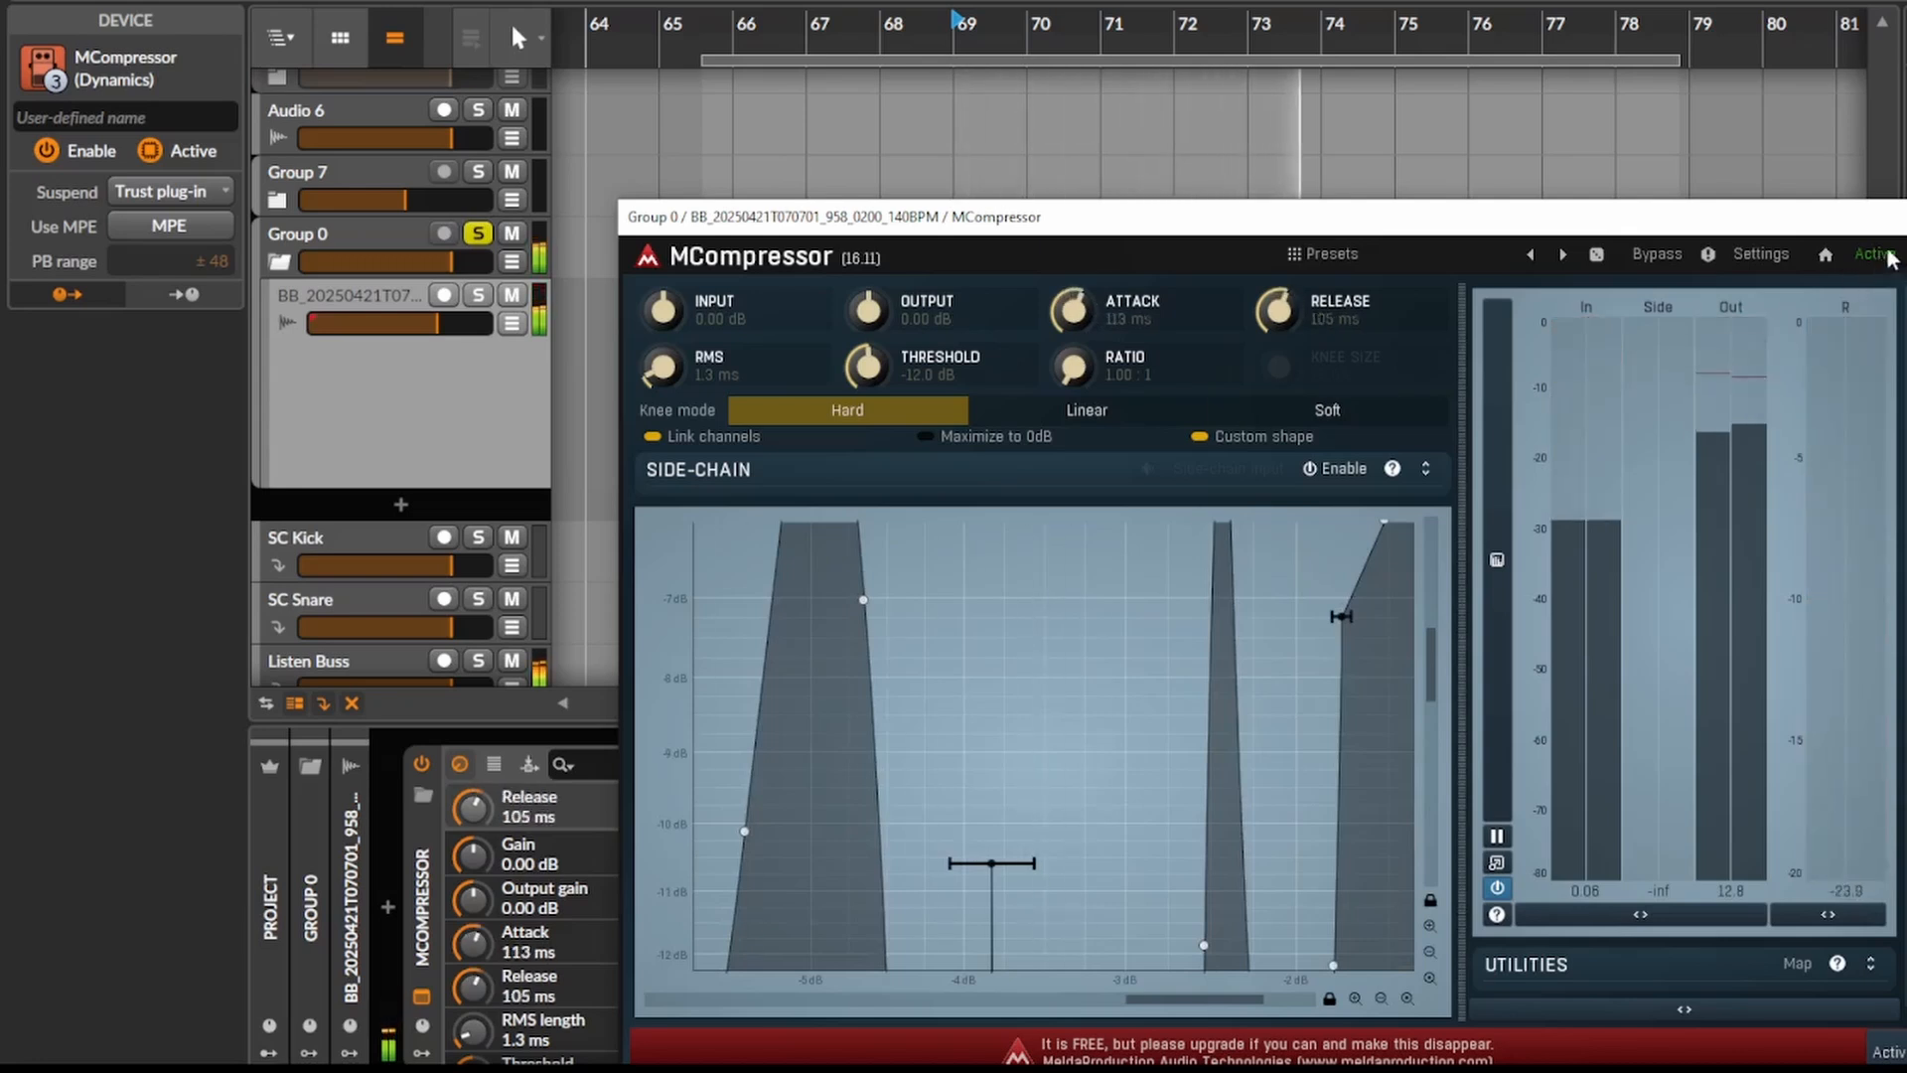
key(space)
- Close the MCompressor window, compare the clip with the plug-in off and on, and reopen it with the whole curve in view
click(1903, 218)
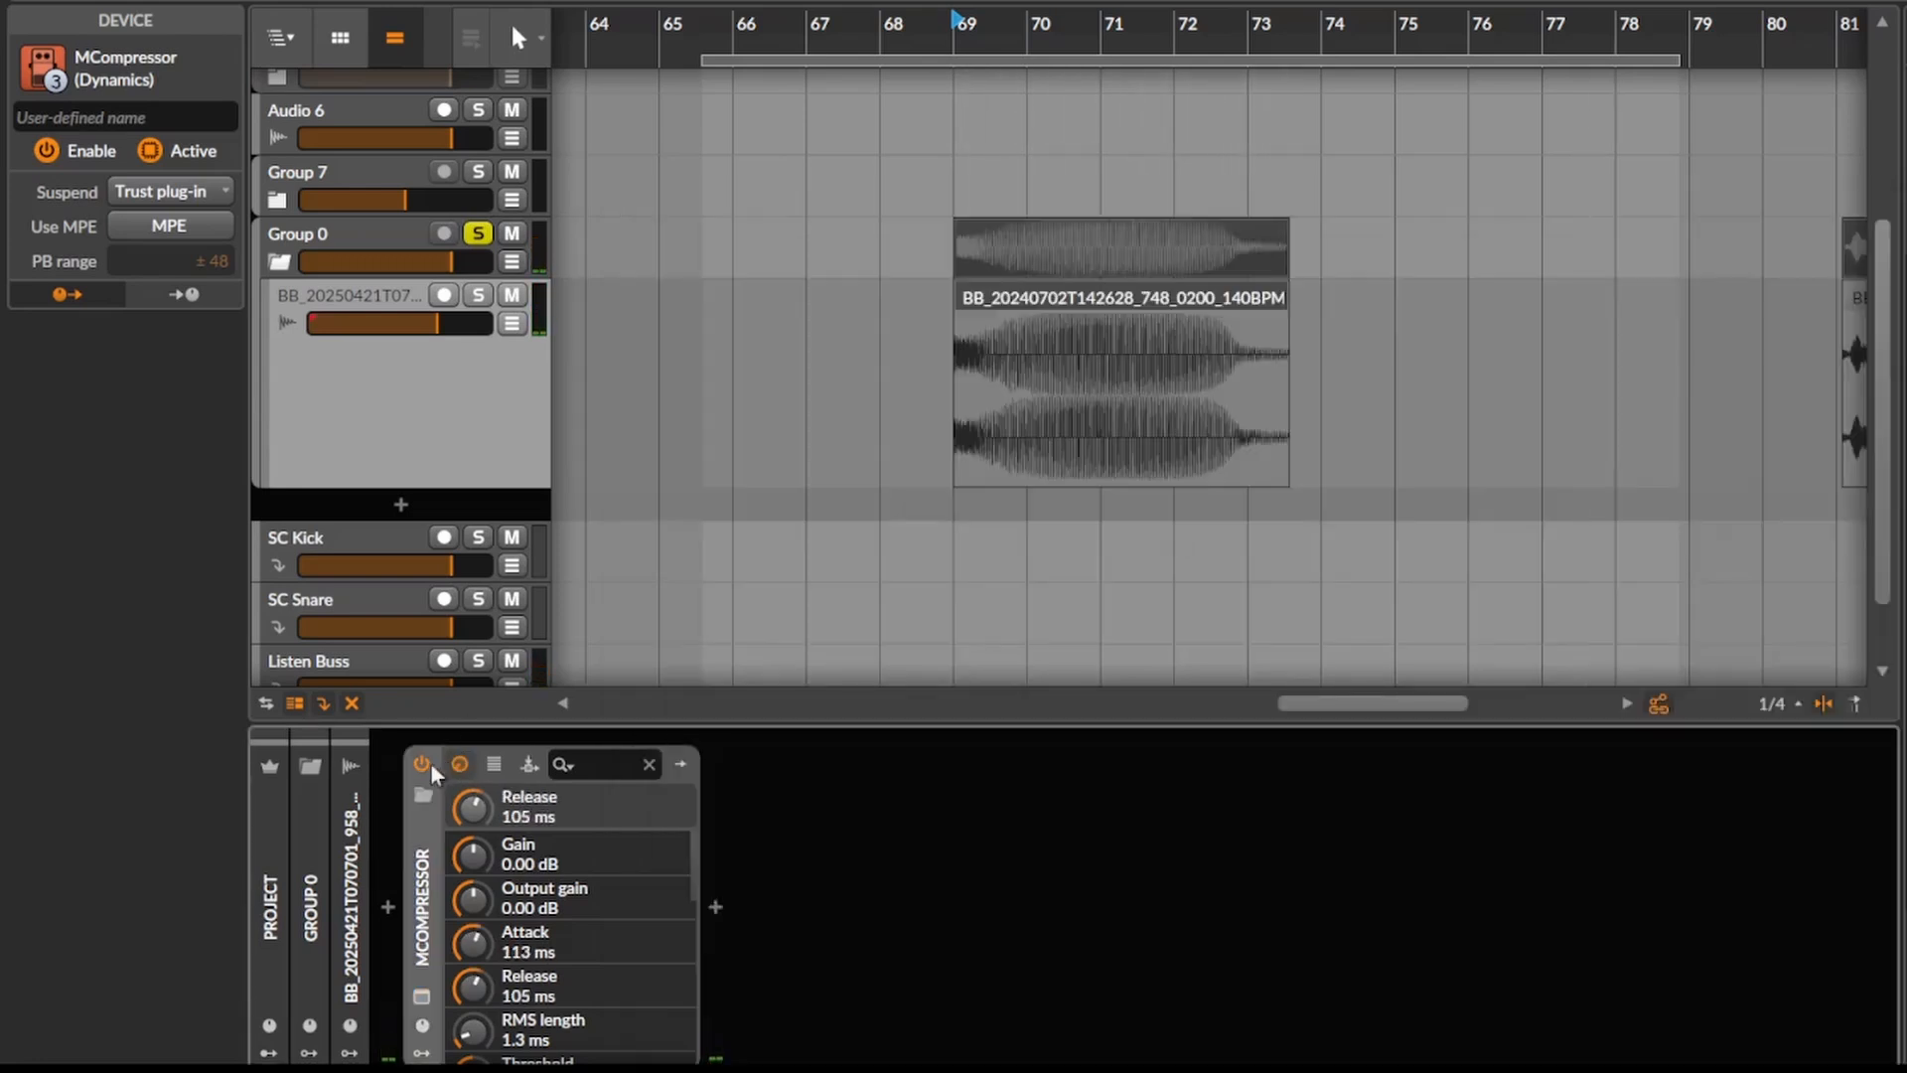
click(419, 763)
key(space)
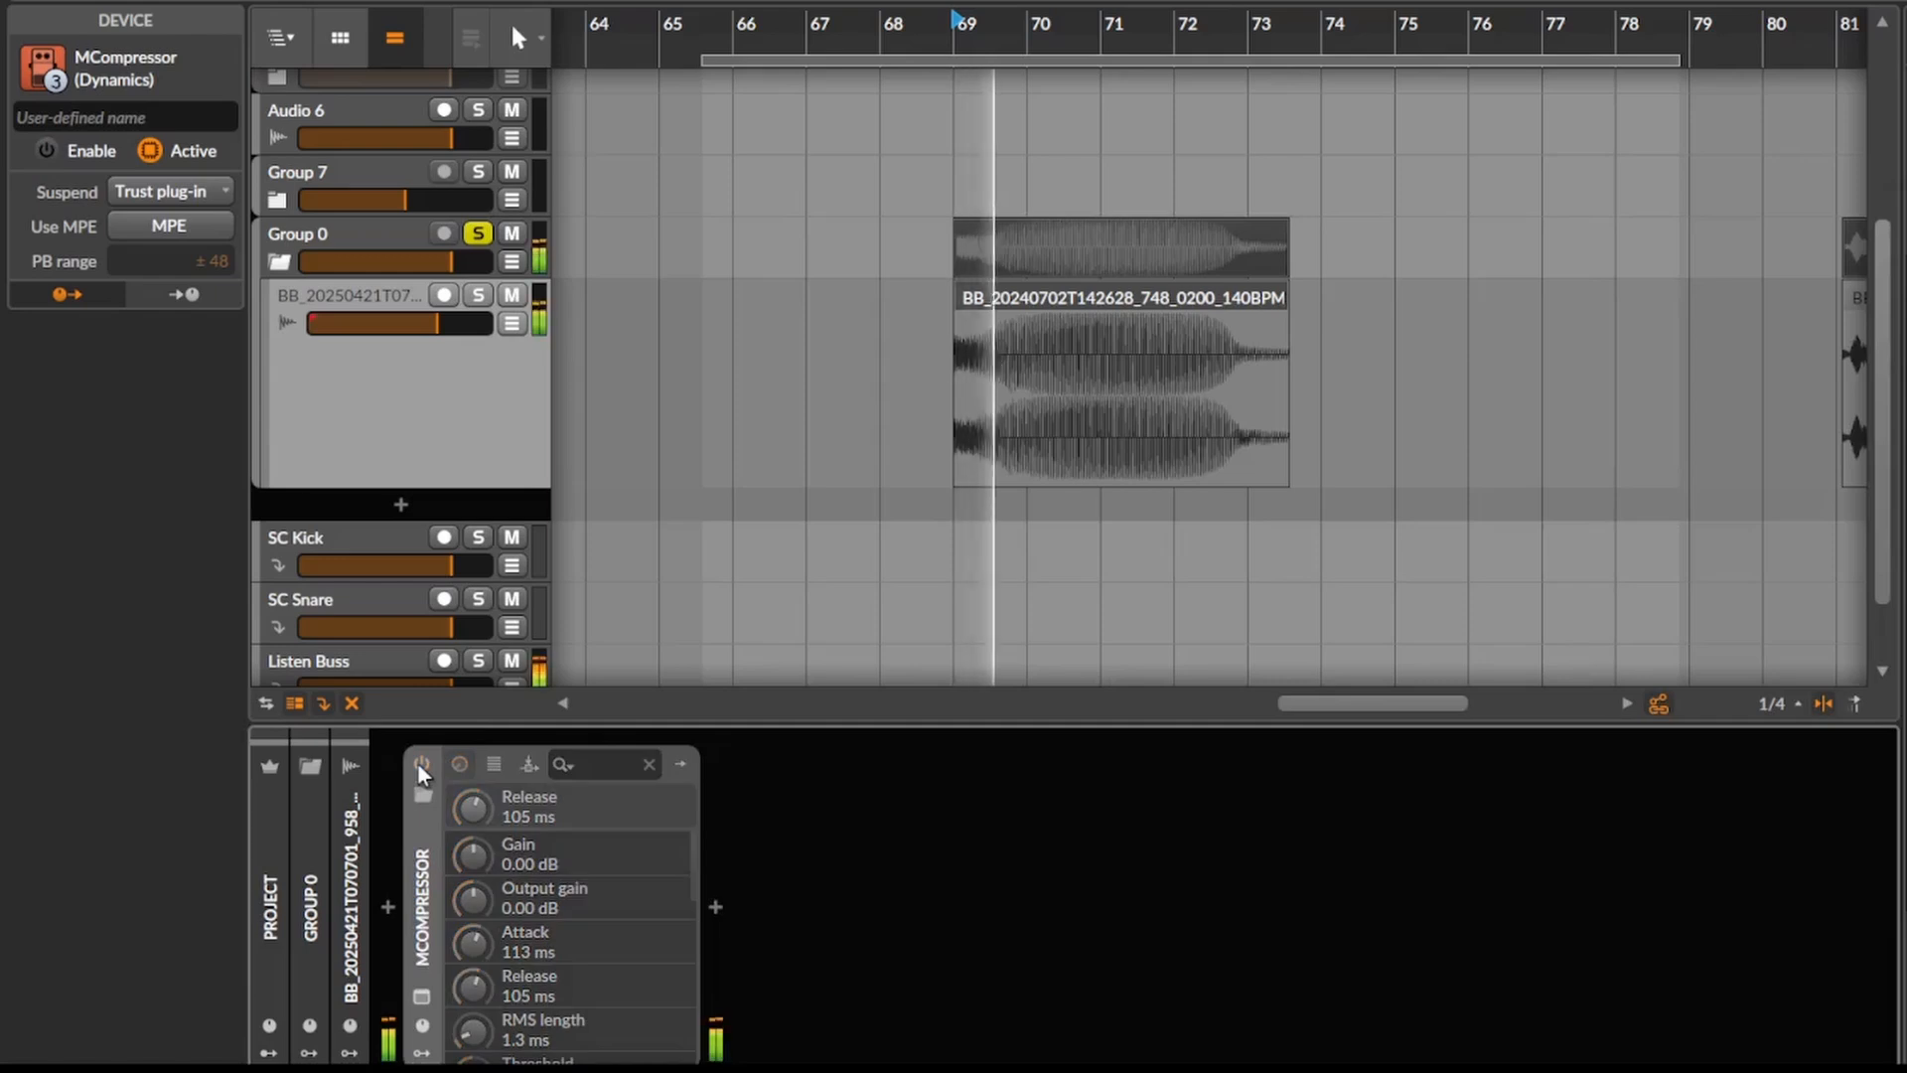
key(space)
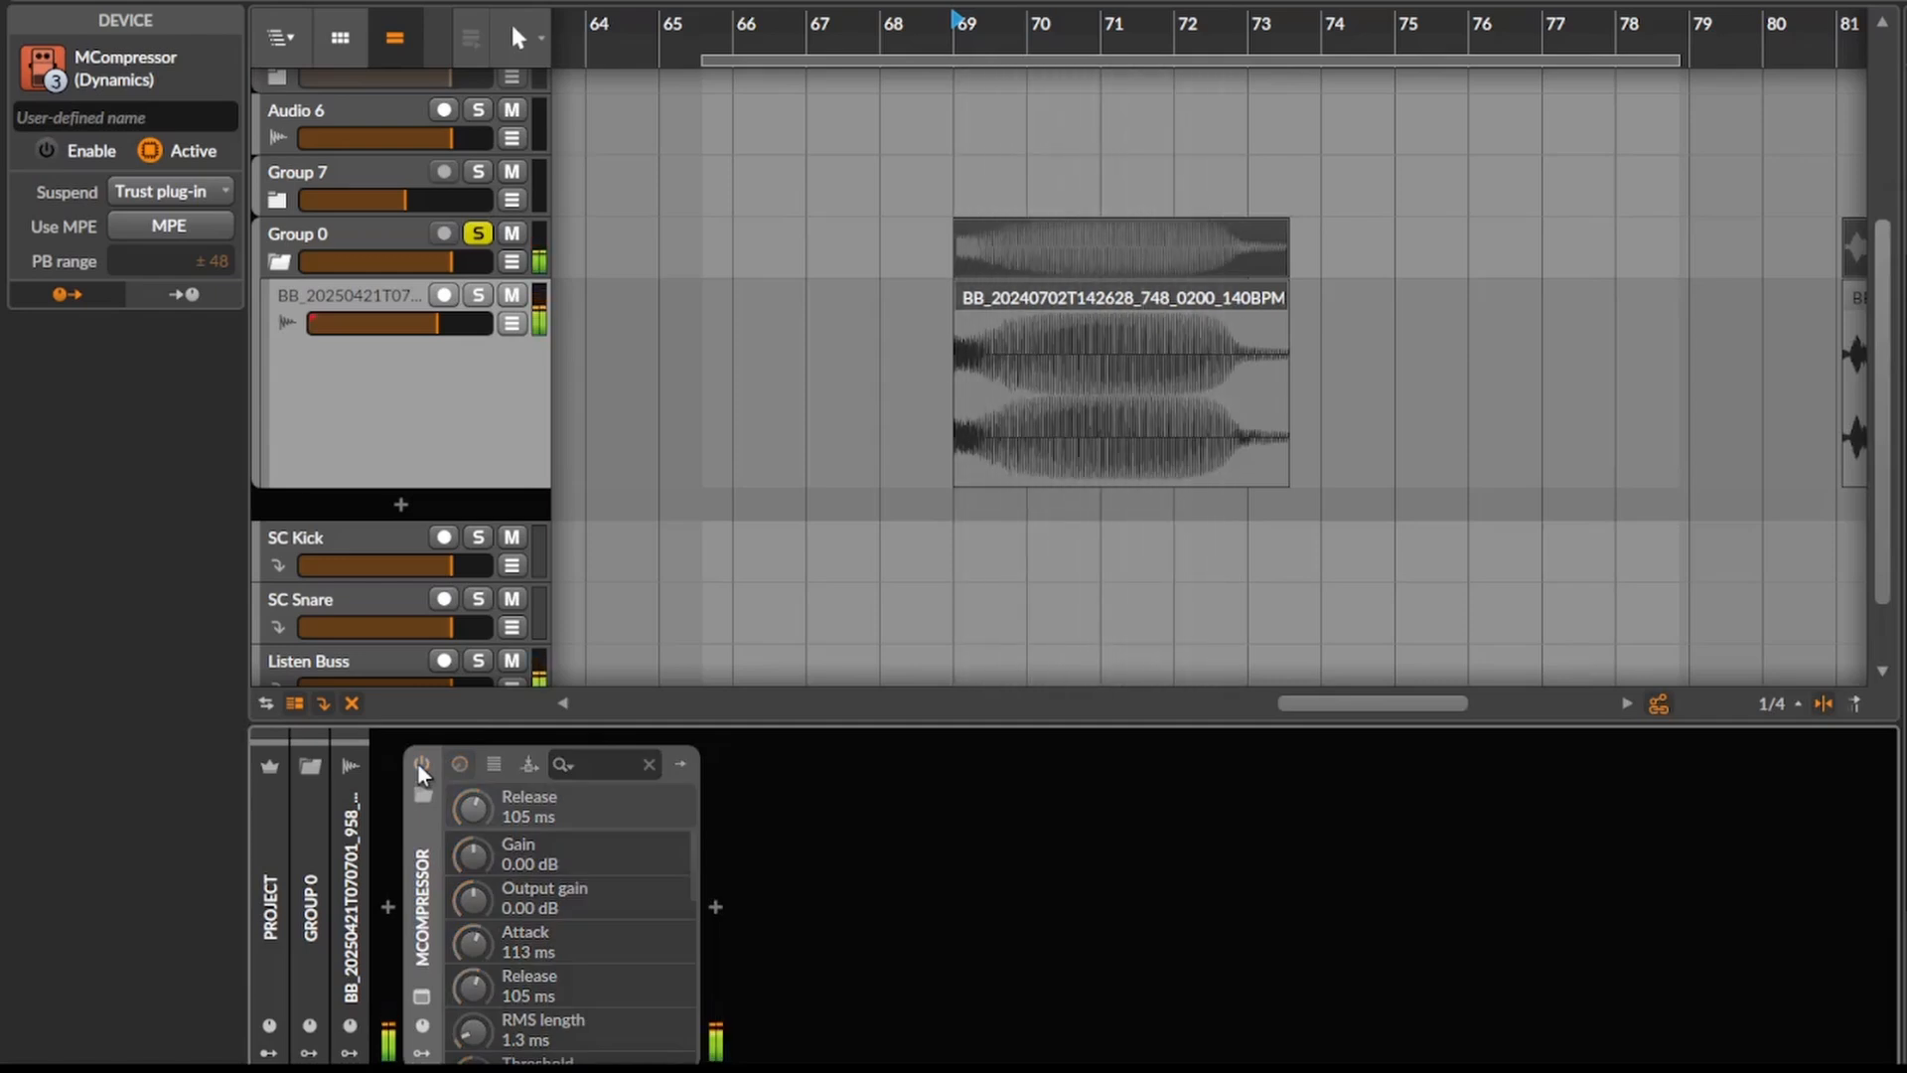
click(419, 762)
key(space)
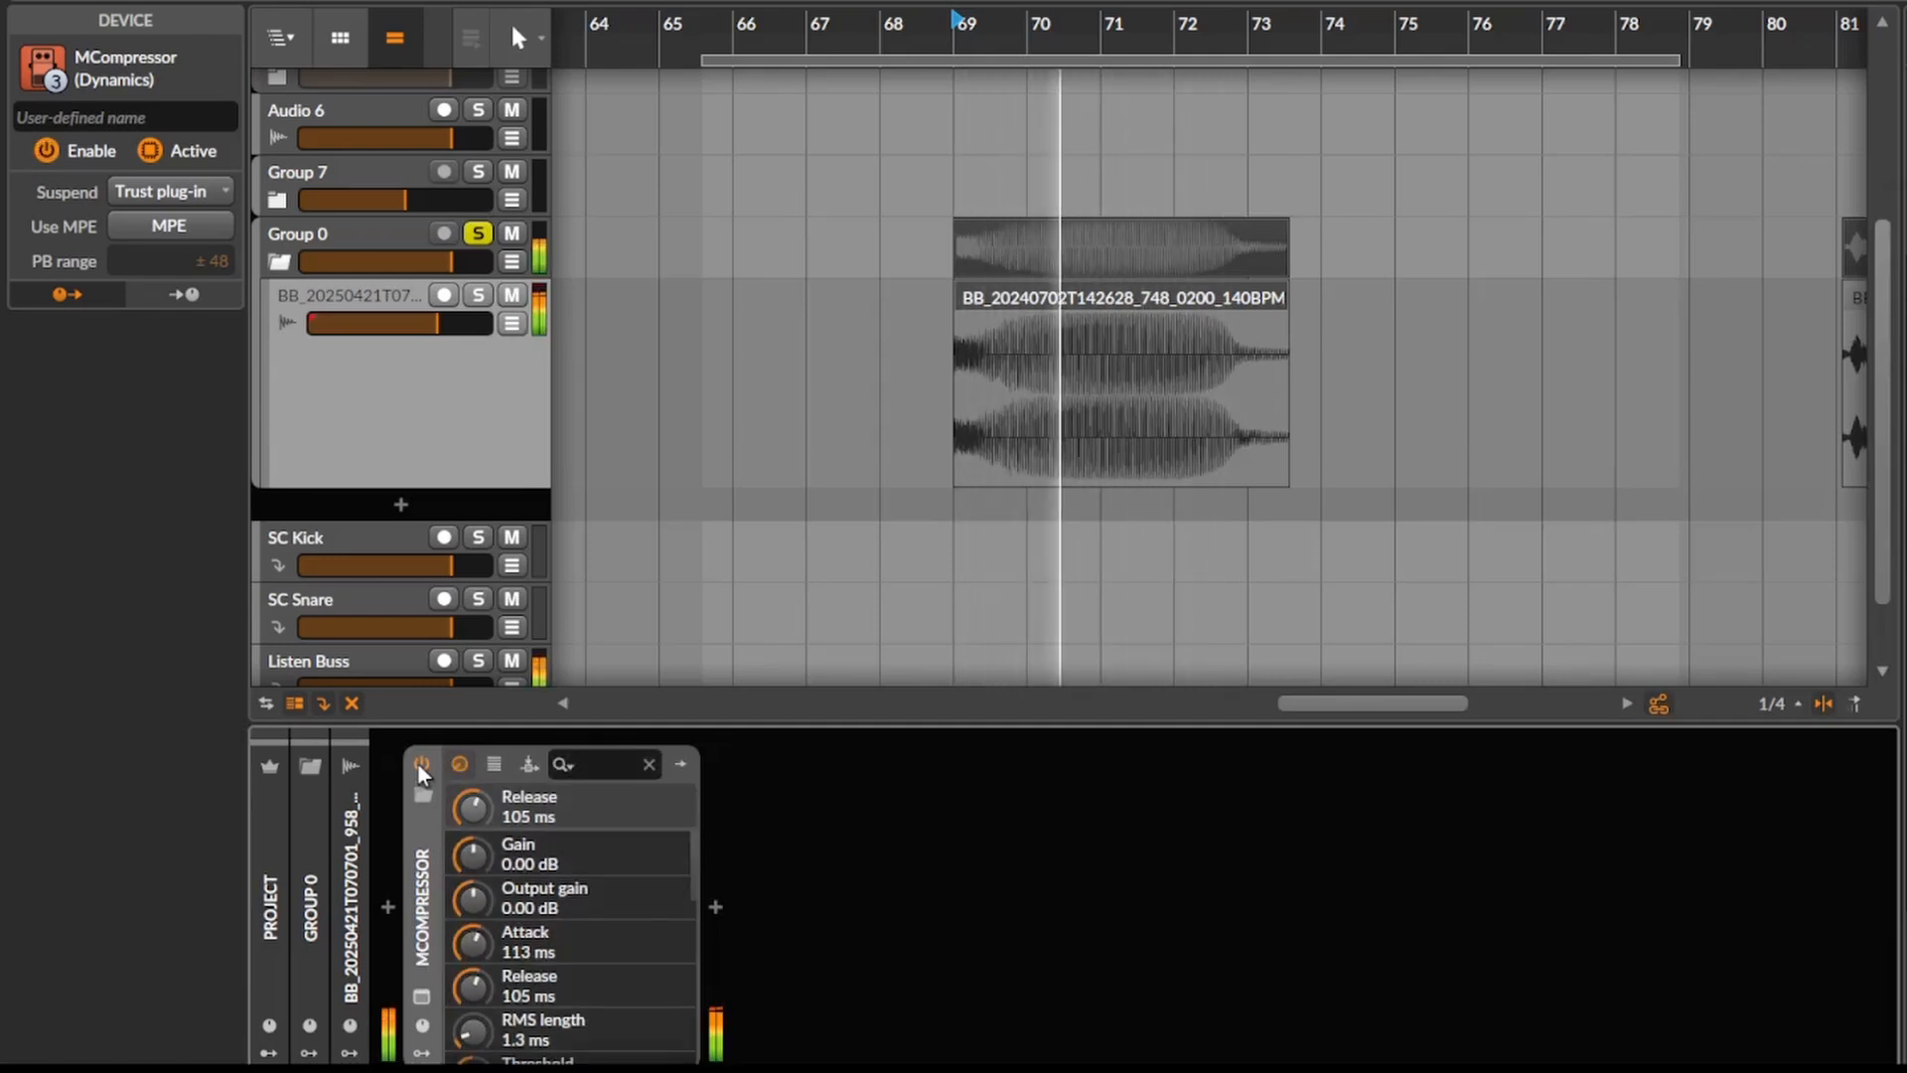
key(space)
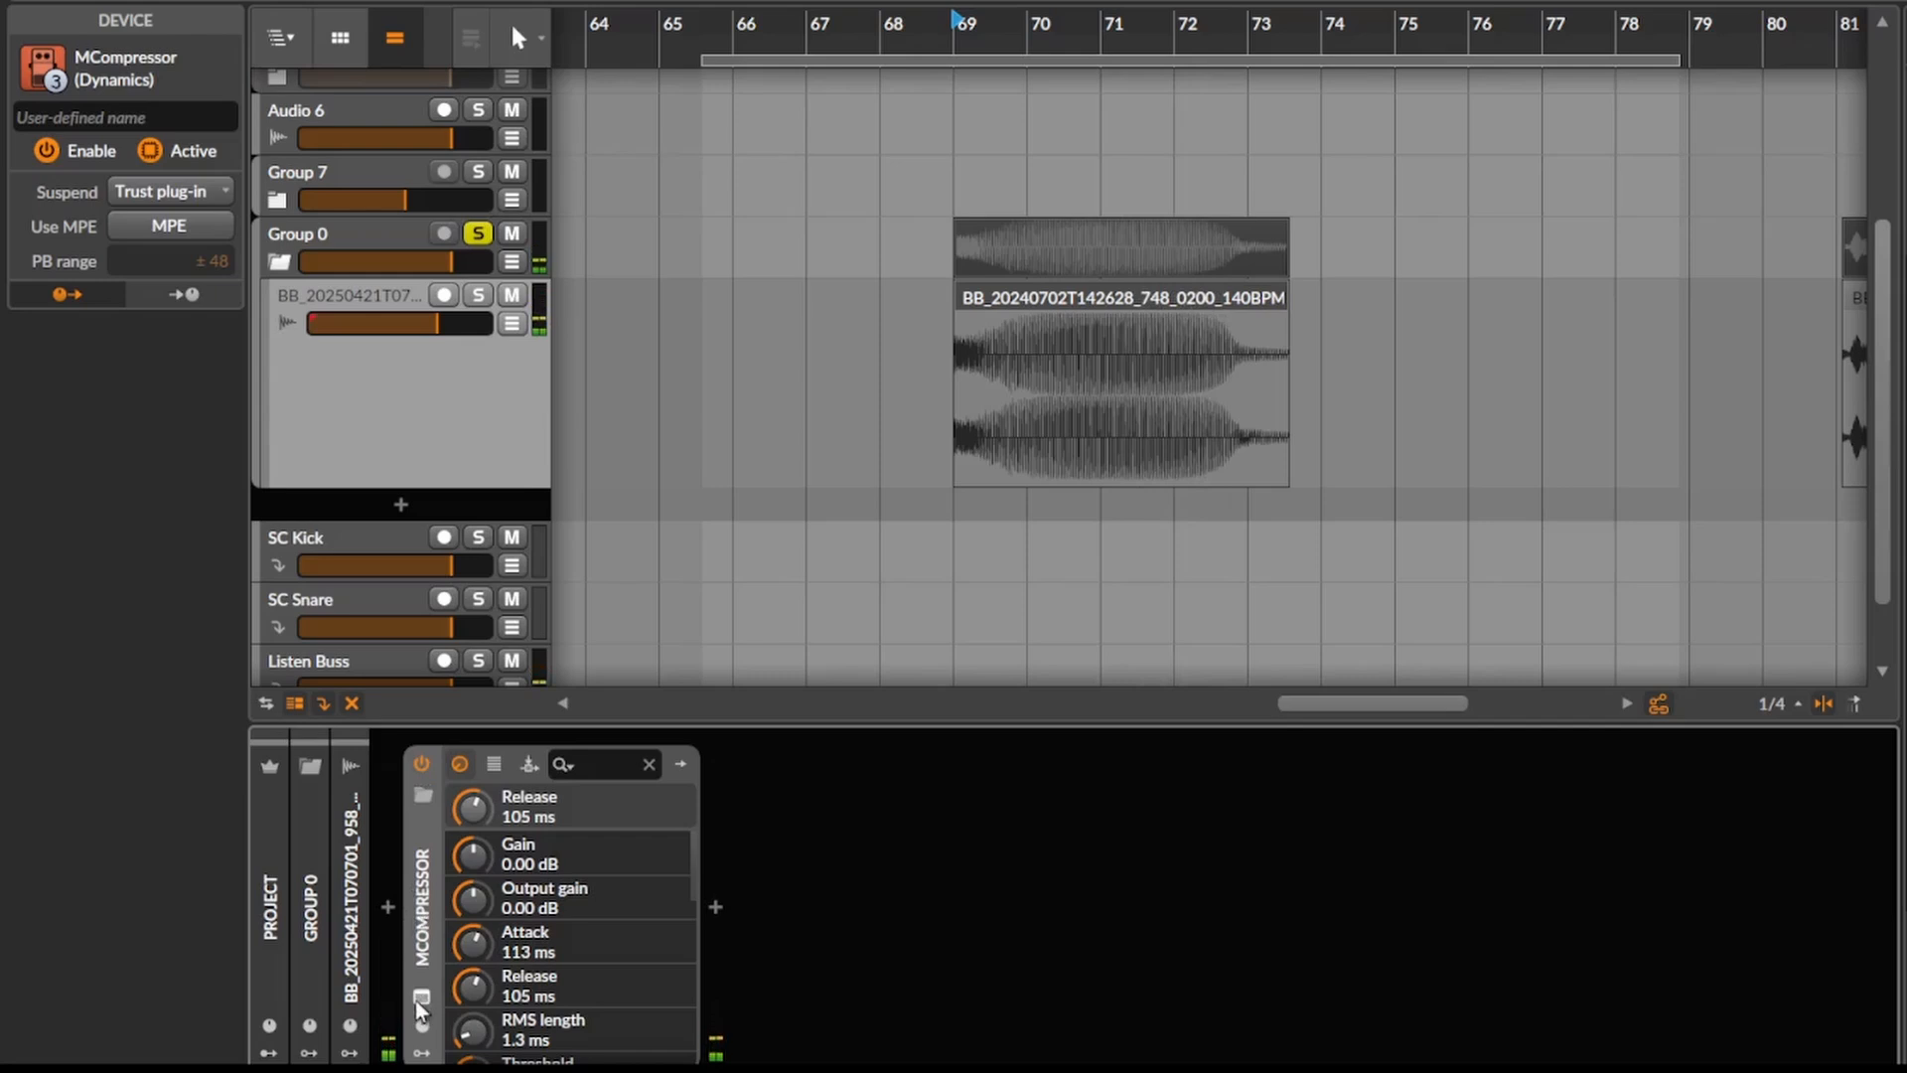
click(422, 996)
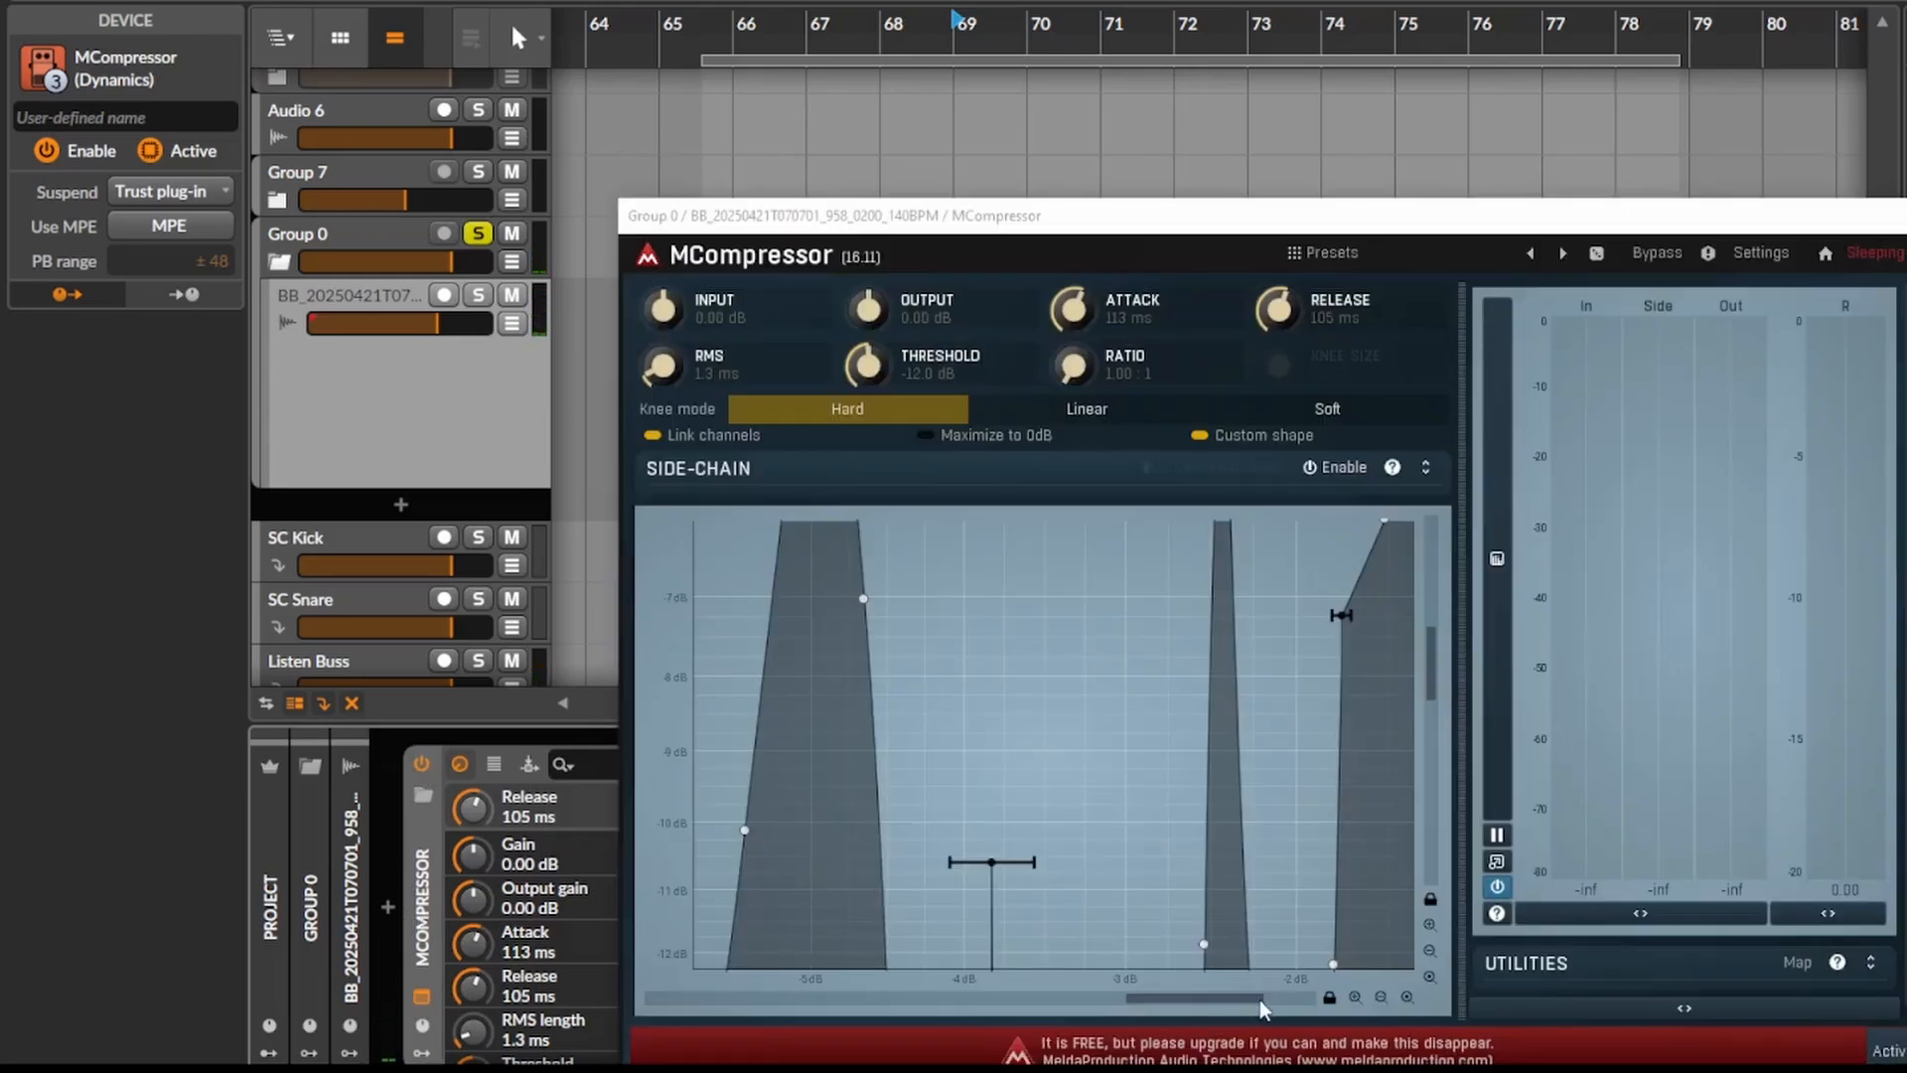
click(1406, 997)
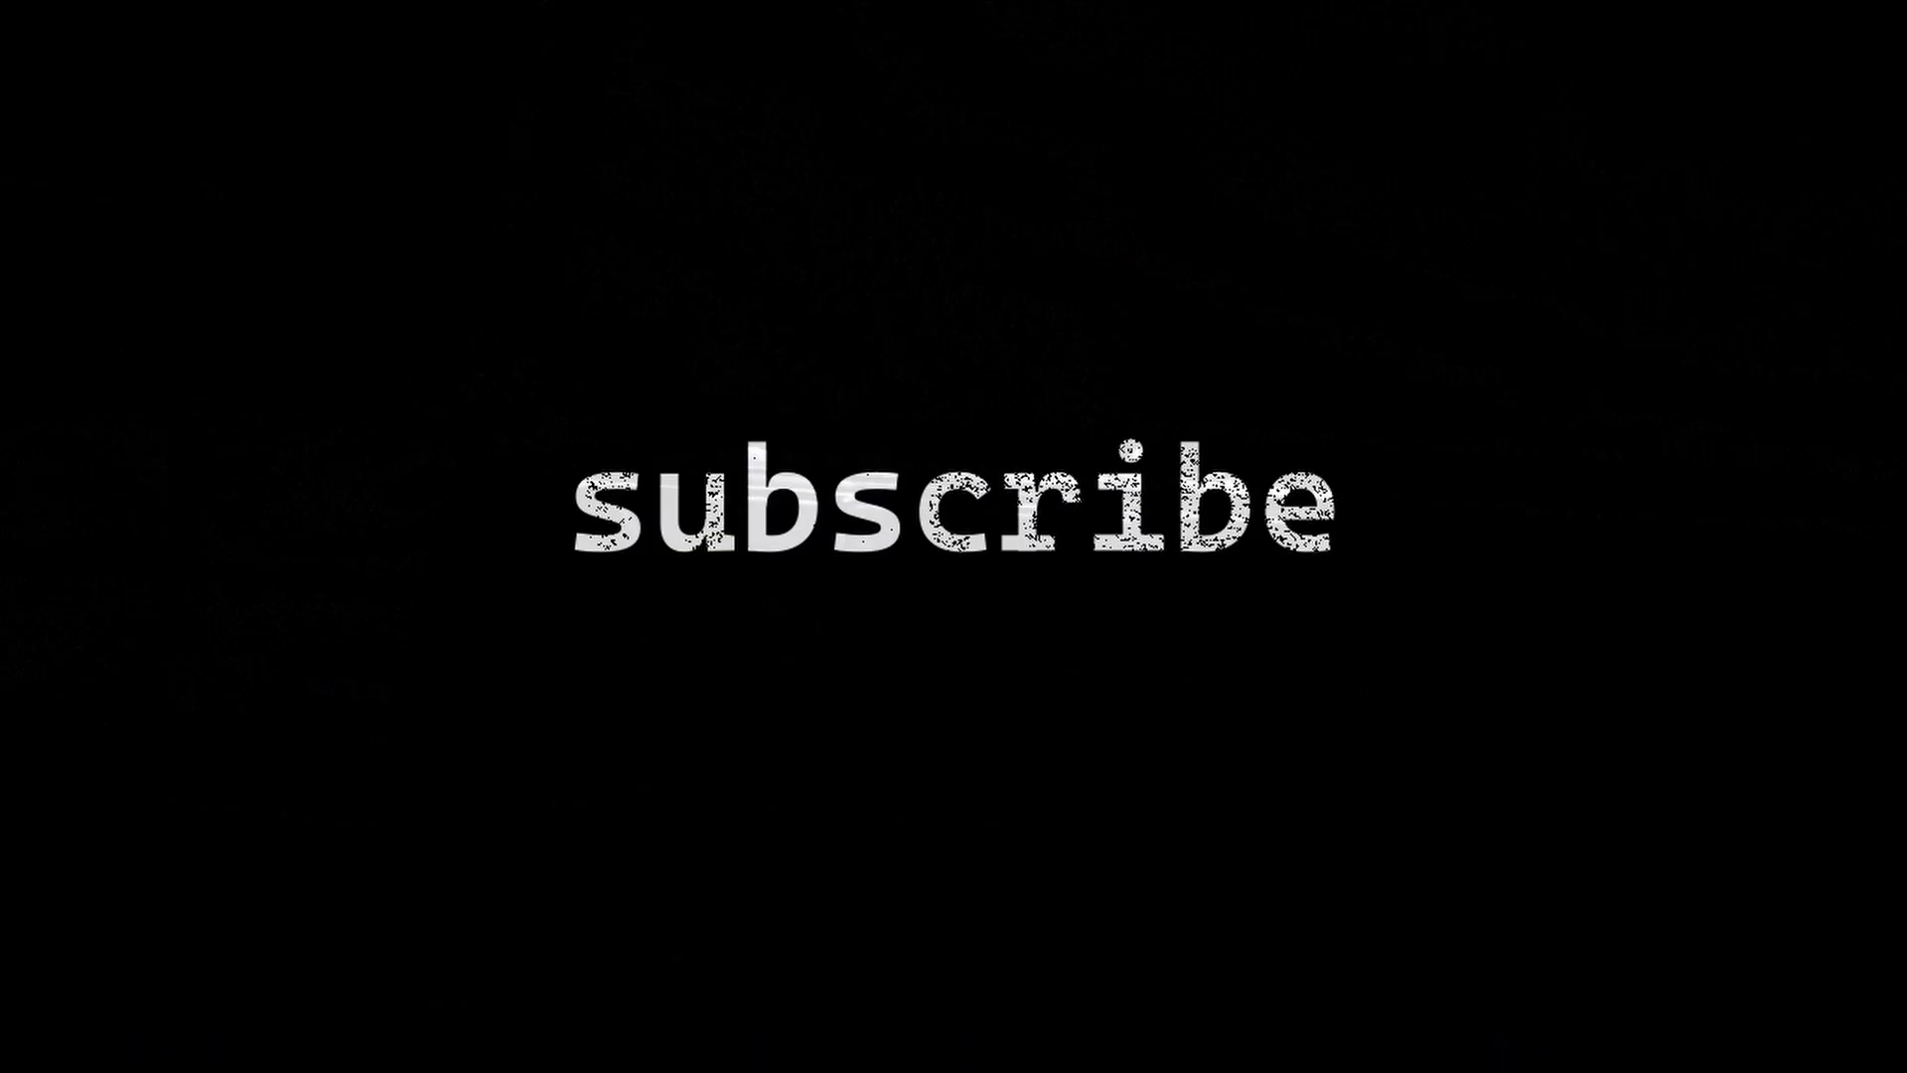